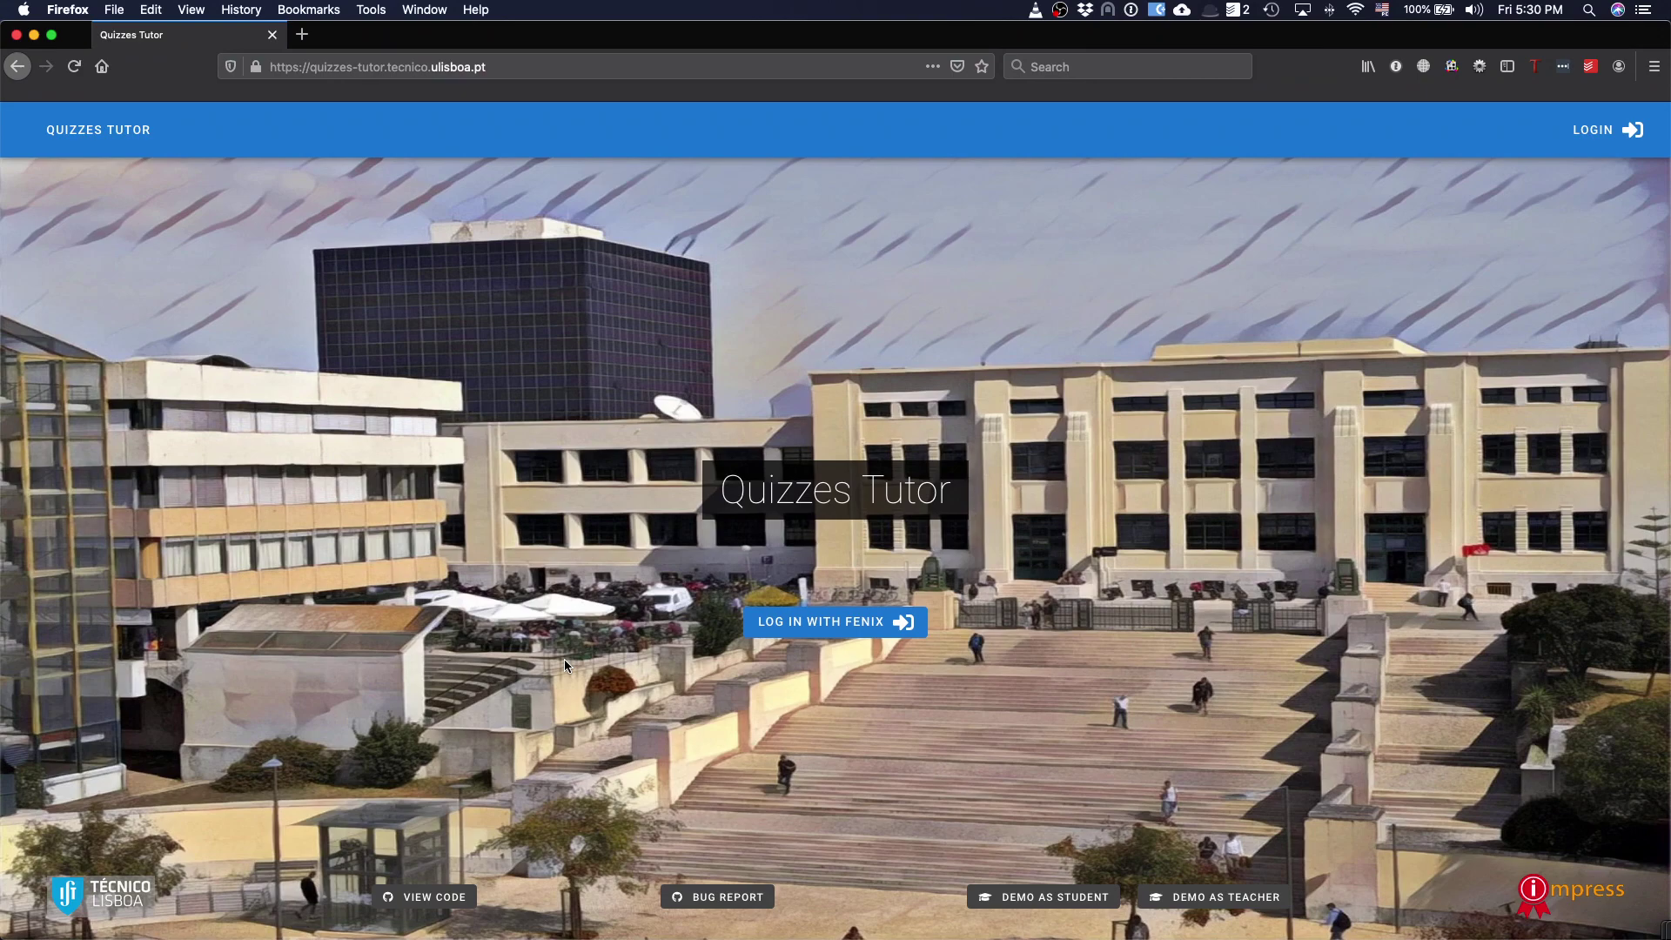
- Log in to Quizzes Tutor with the Fenix account
left_click(896, 627)
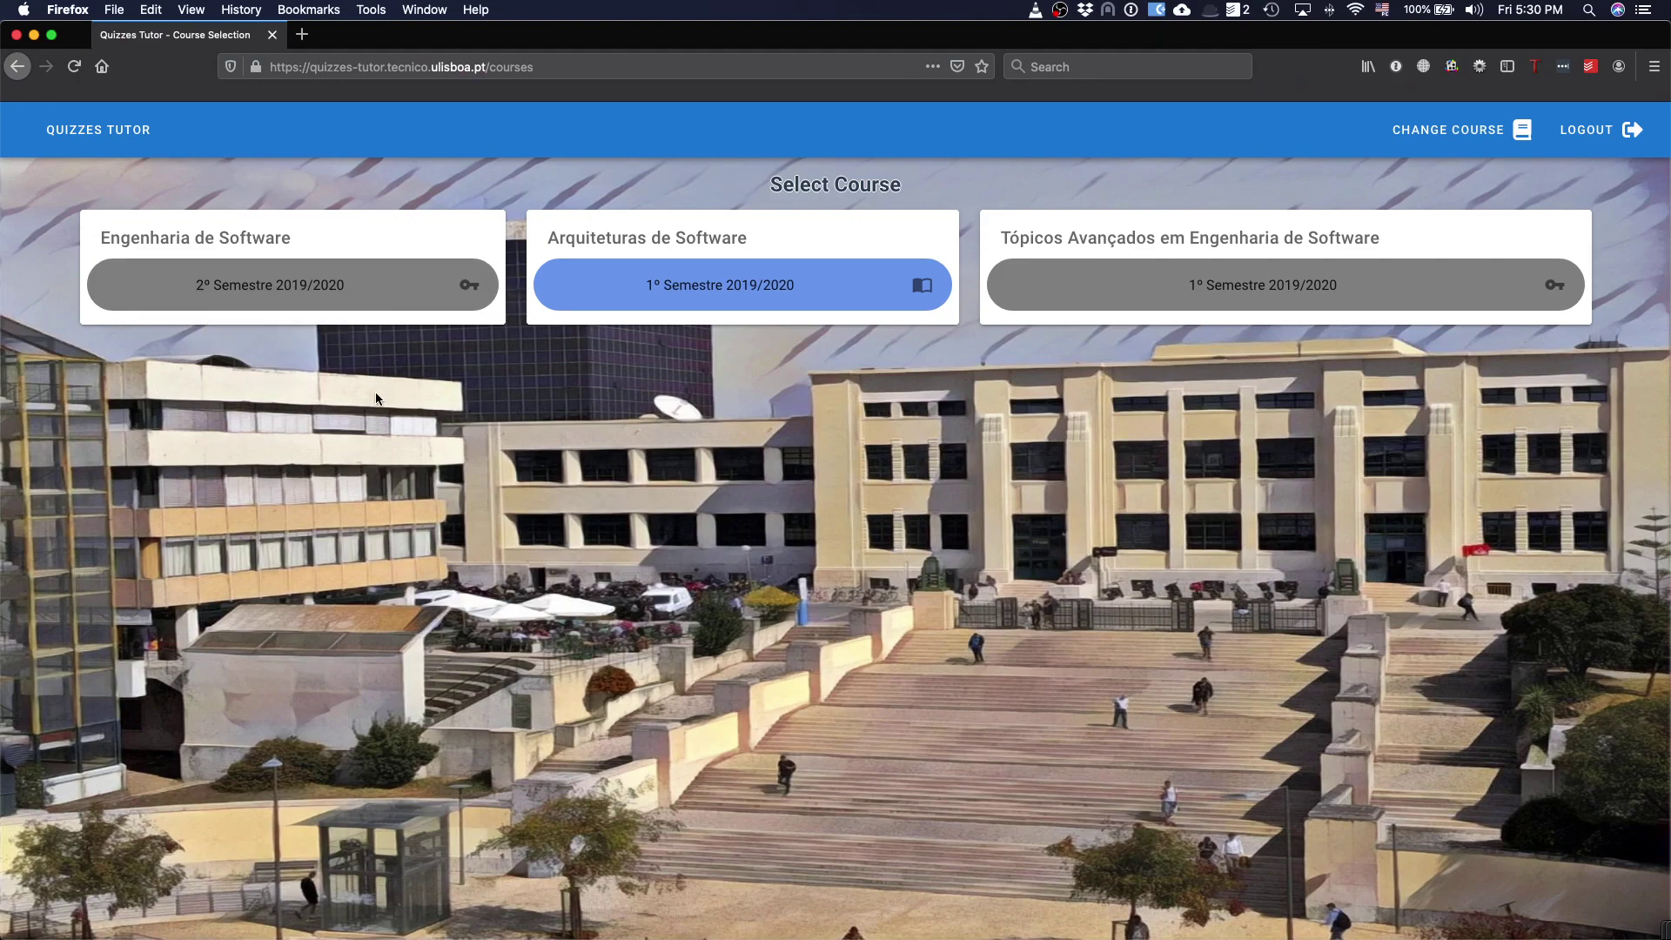
- Cancel activating Engenharia de Software's 2º Semestre and enter Arquiteturas de Software's 1º Semestre
left_click(306, 292)
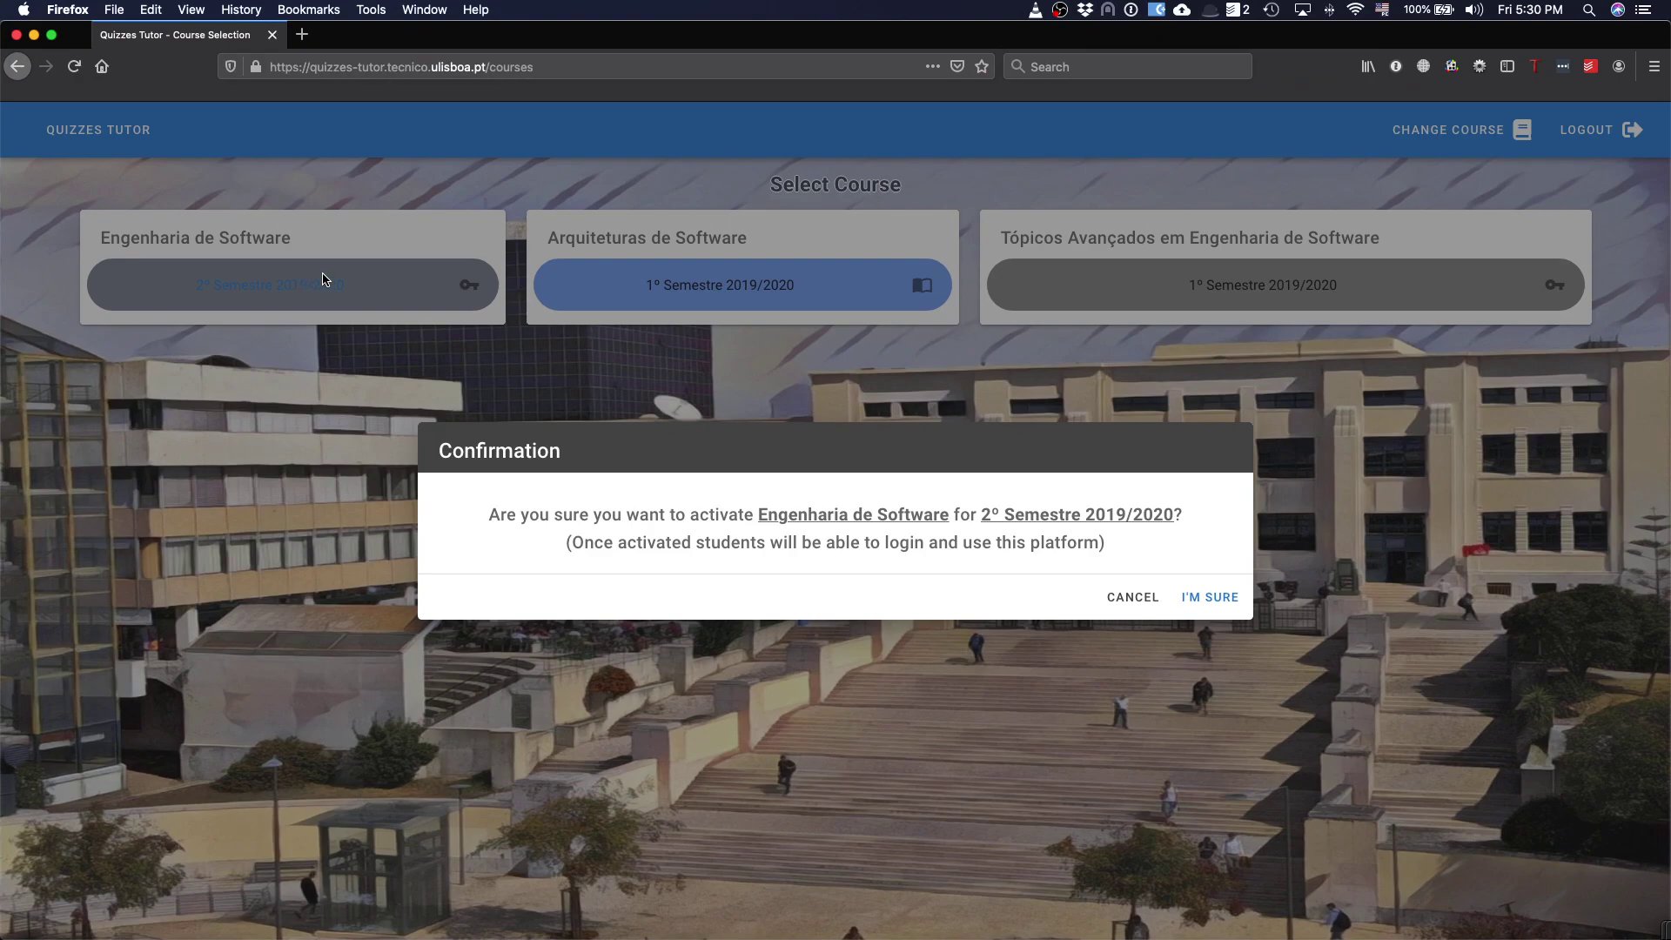
left_click(1145, 599)
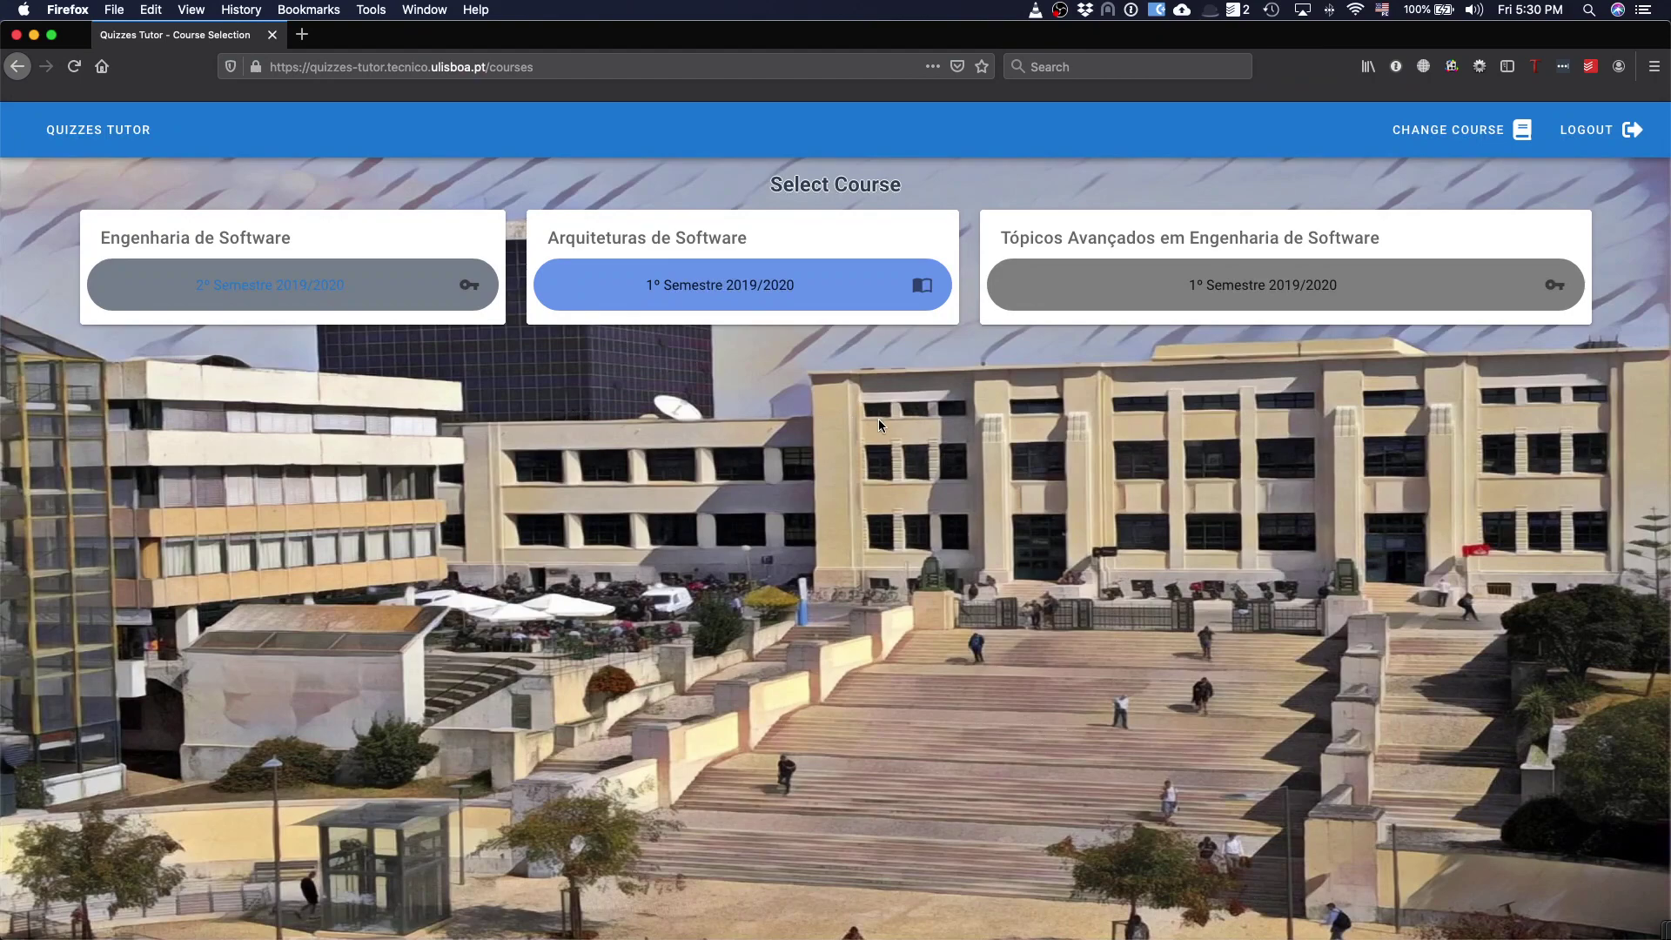
left_click(771, 295)
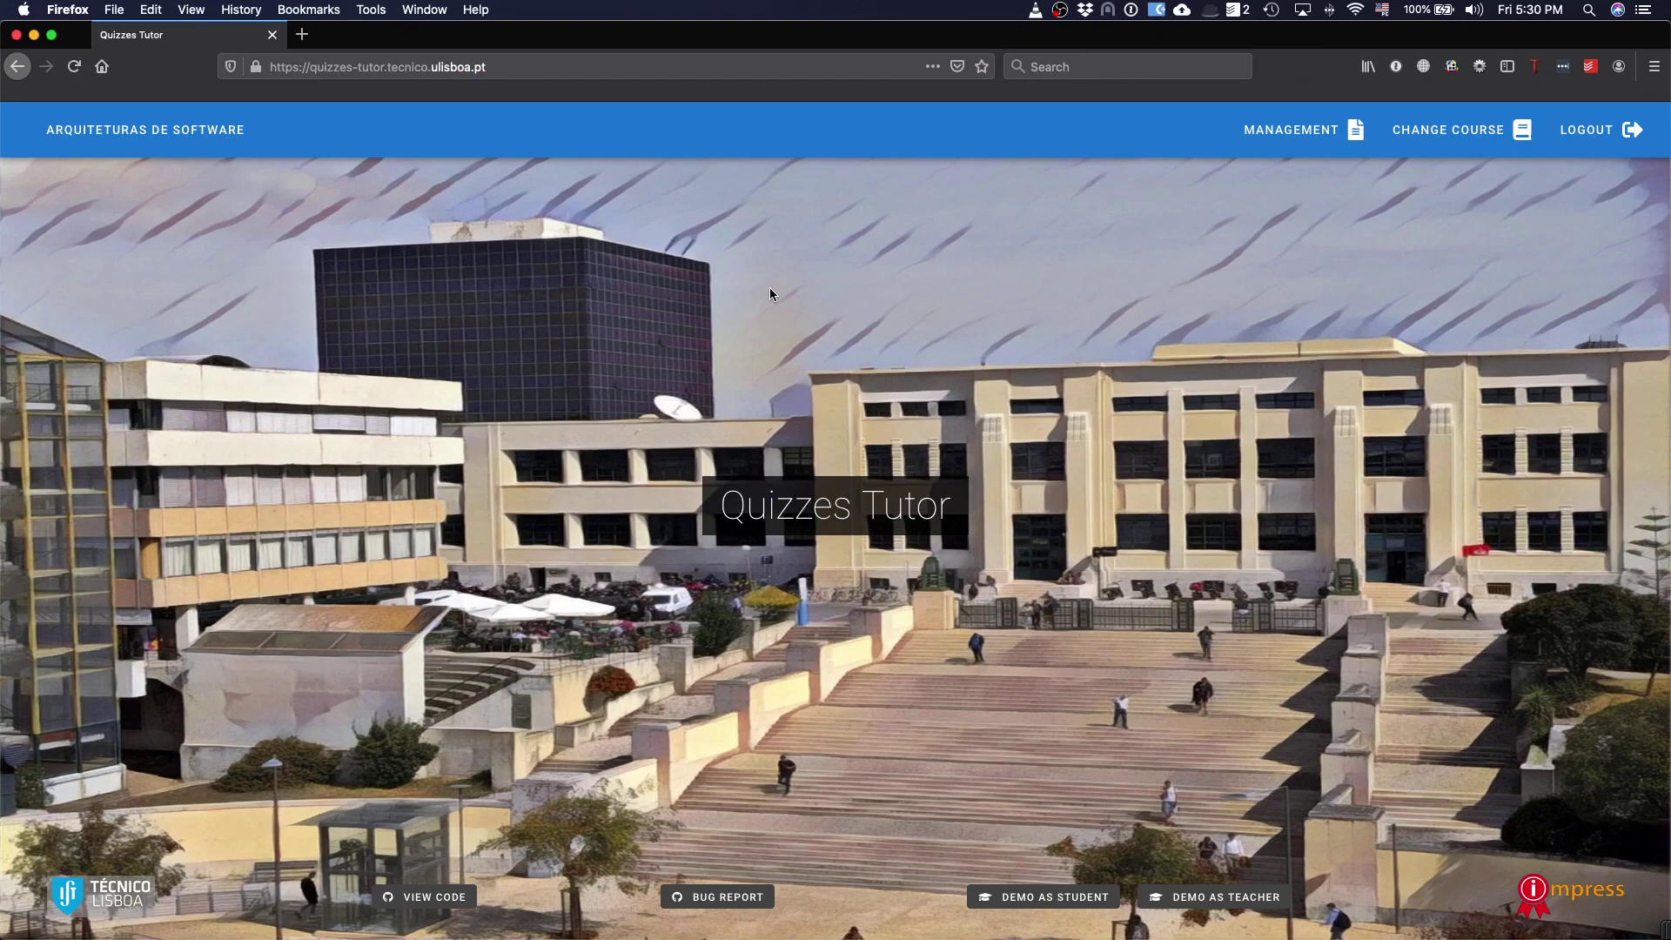
- Log out, re-enter as Demo Teacher, and open the Management Questions list
mouse_move(1338, 132)
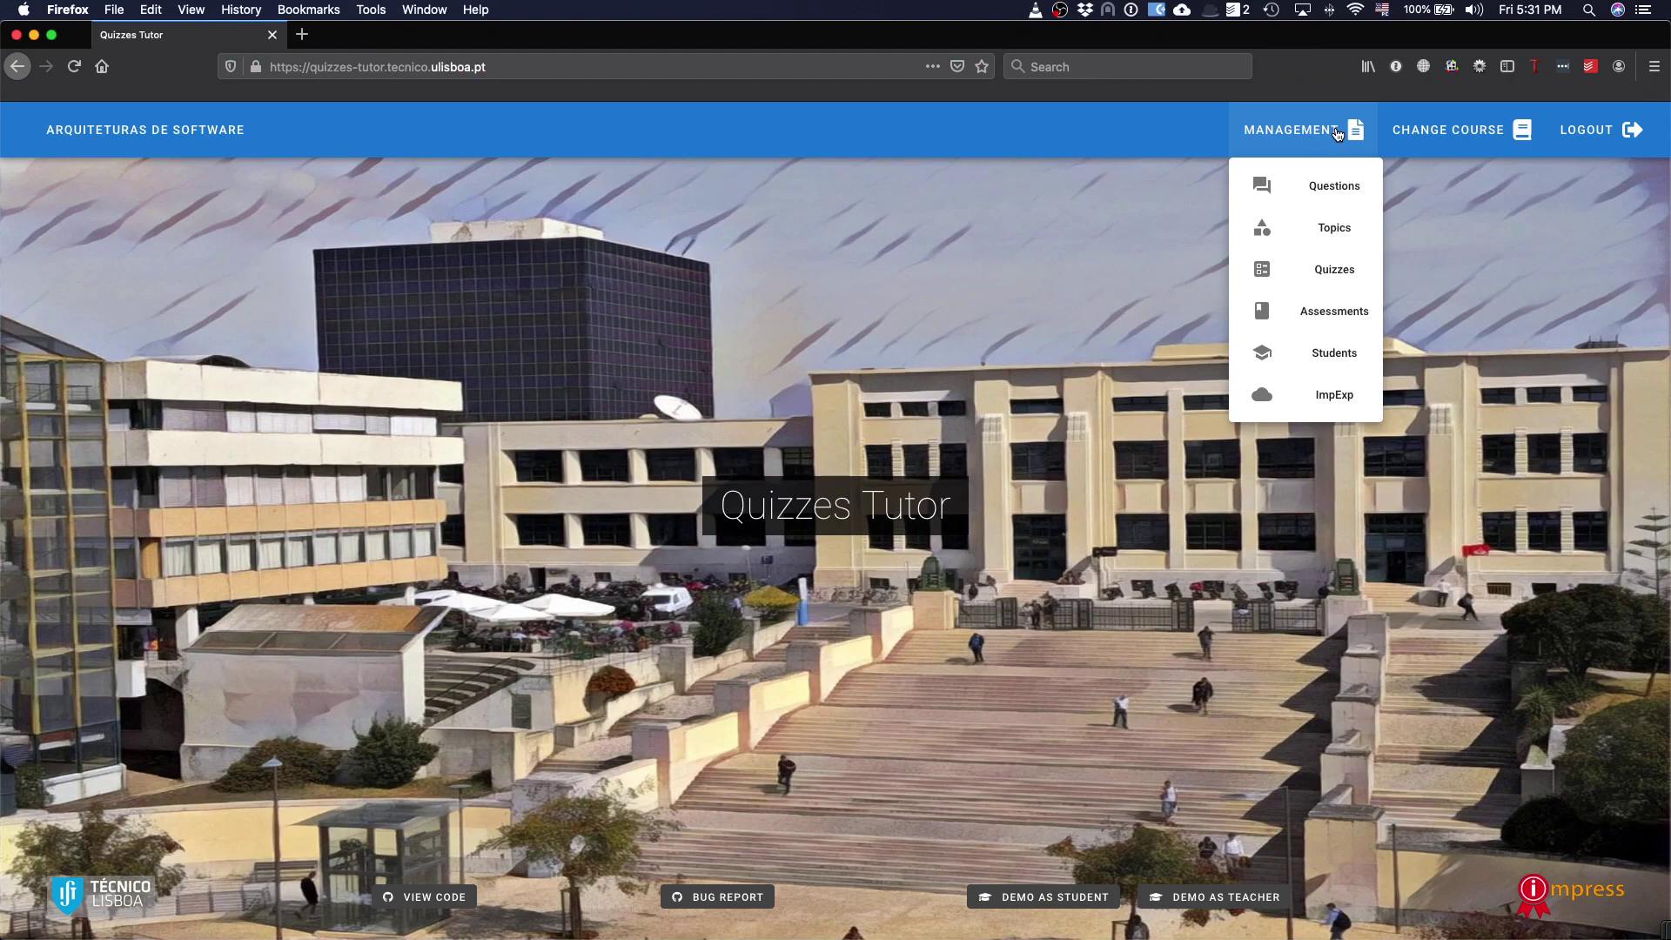
left_click(1624, 138)
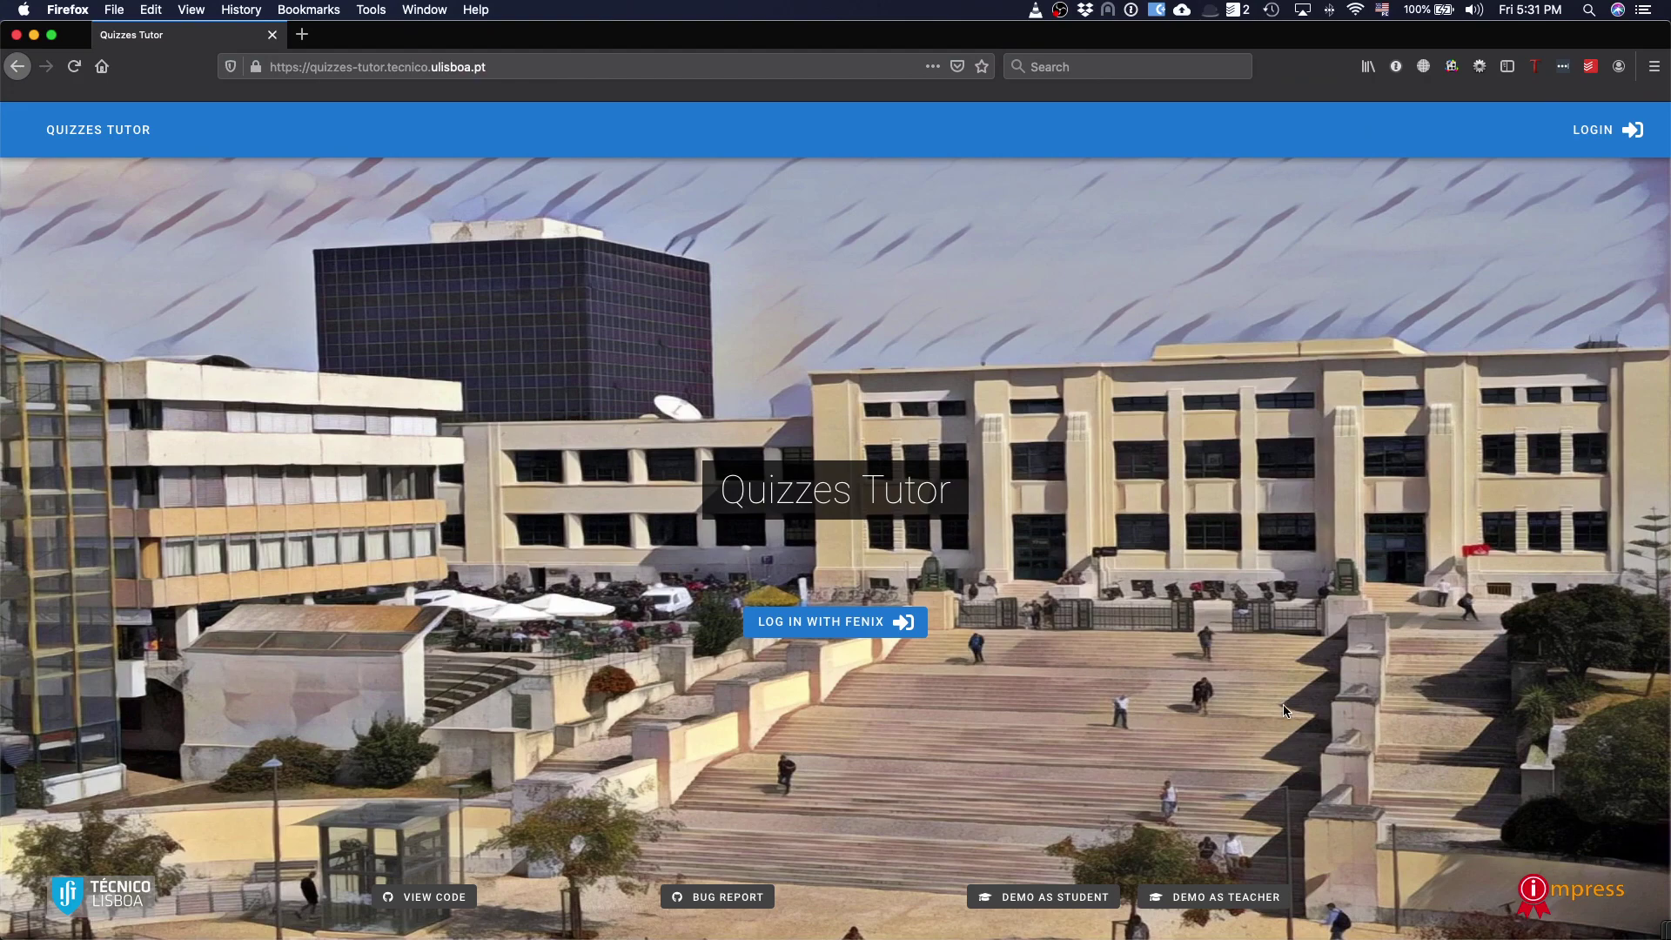
left_click(1241, 905)
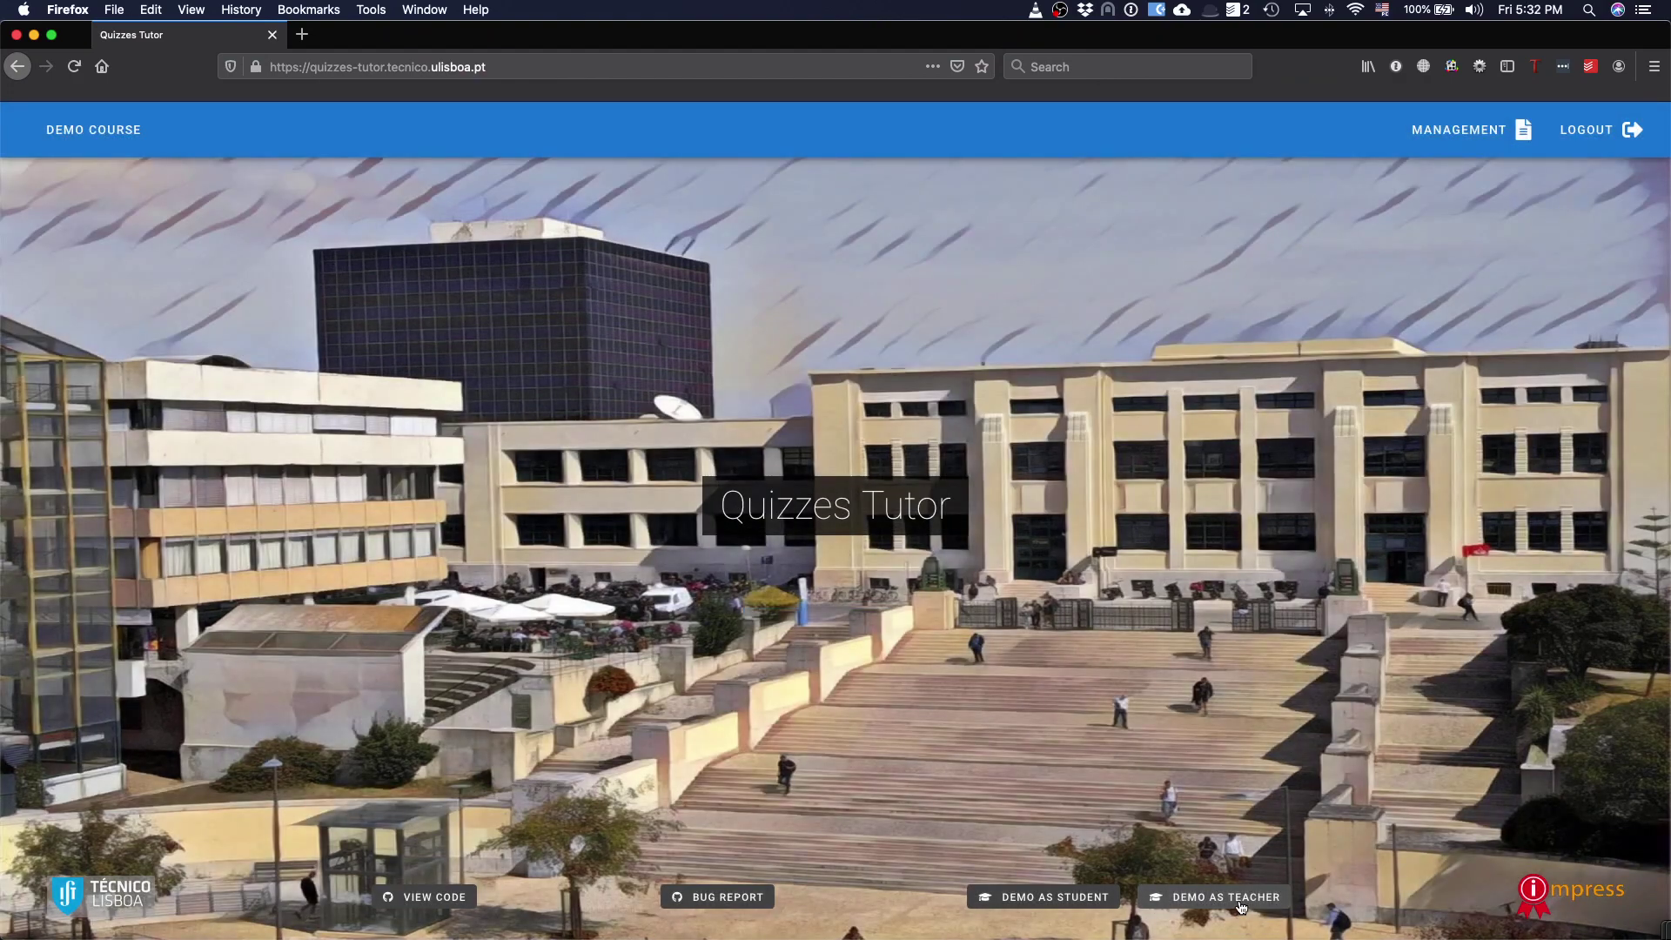
left_click(1462, 131)
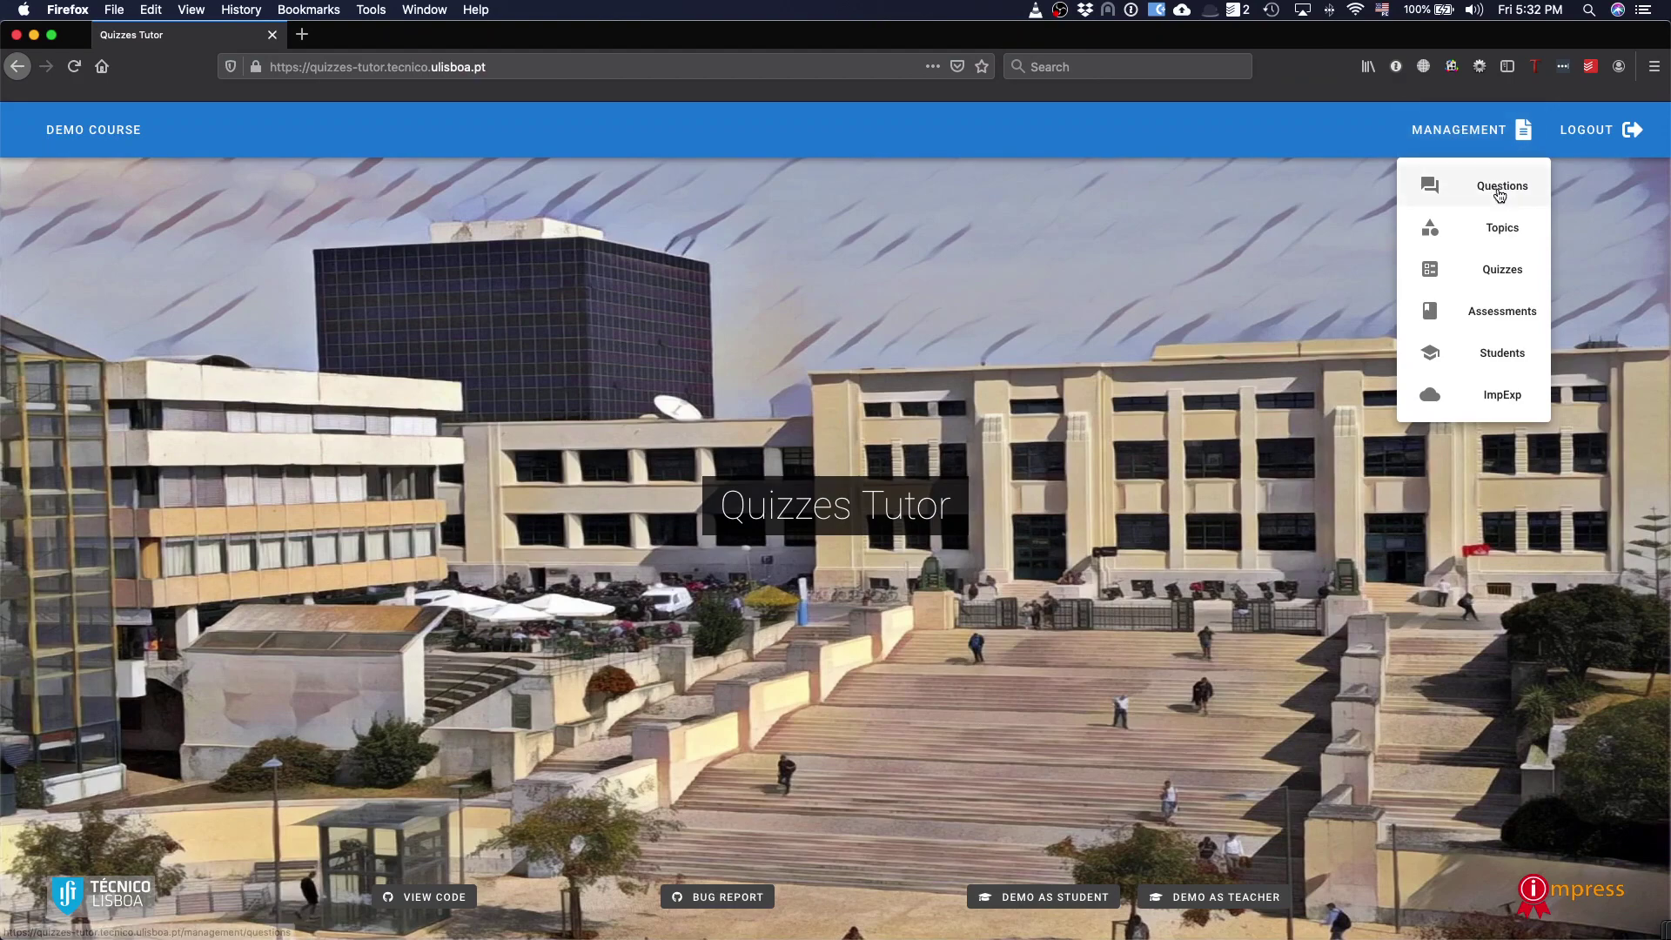
left_click(1499, 193)
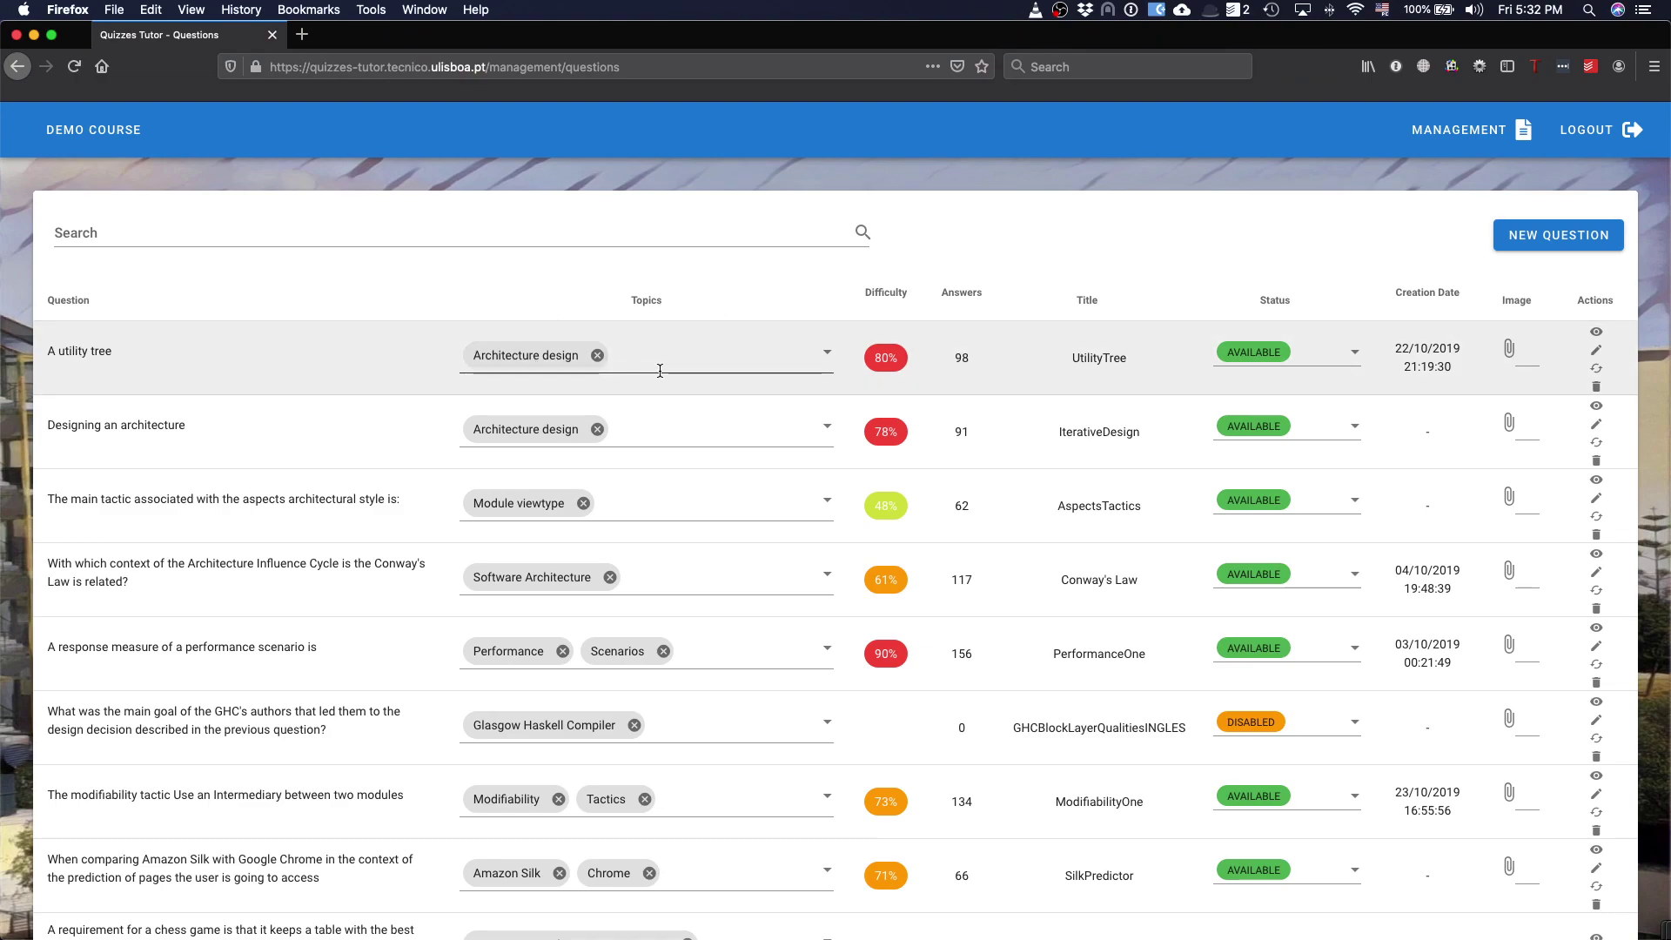
- Add the Allocation viewtype topic to the 'A utility tree' question
left_click(827, 353)
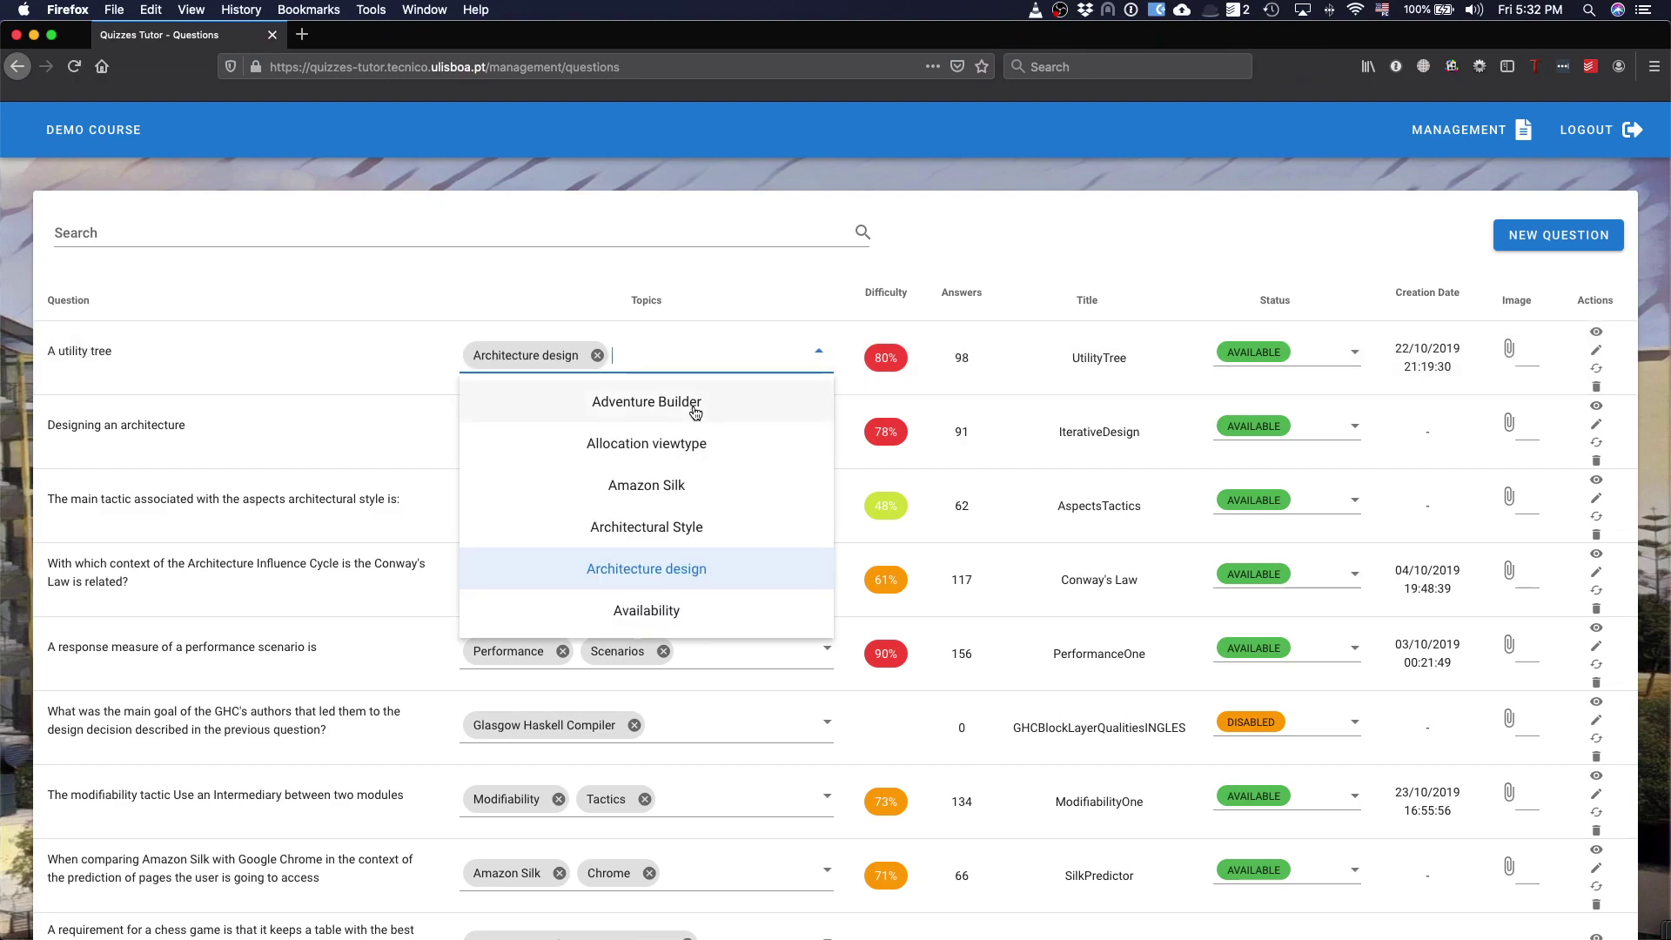
left_click(665, 454)
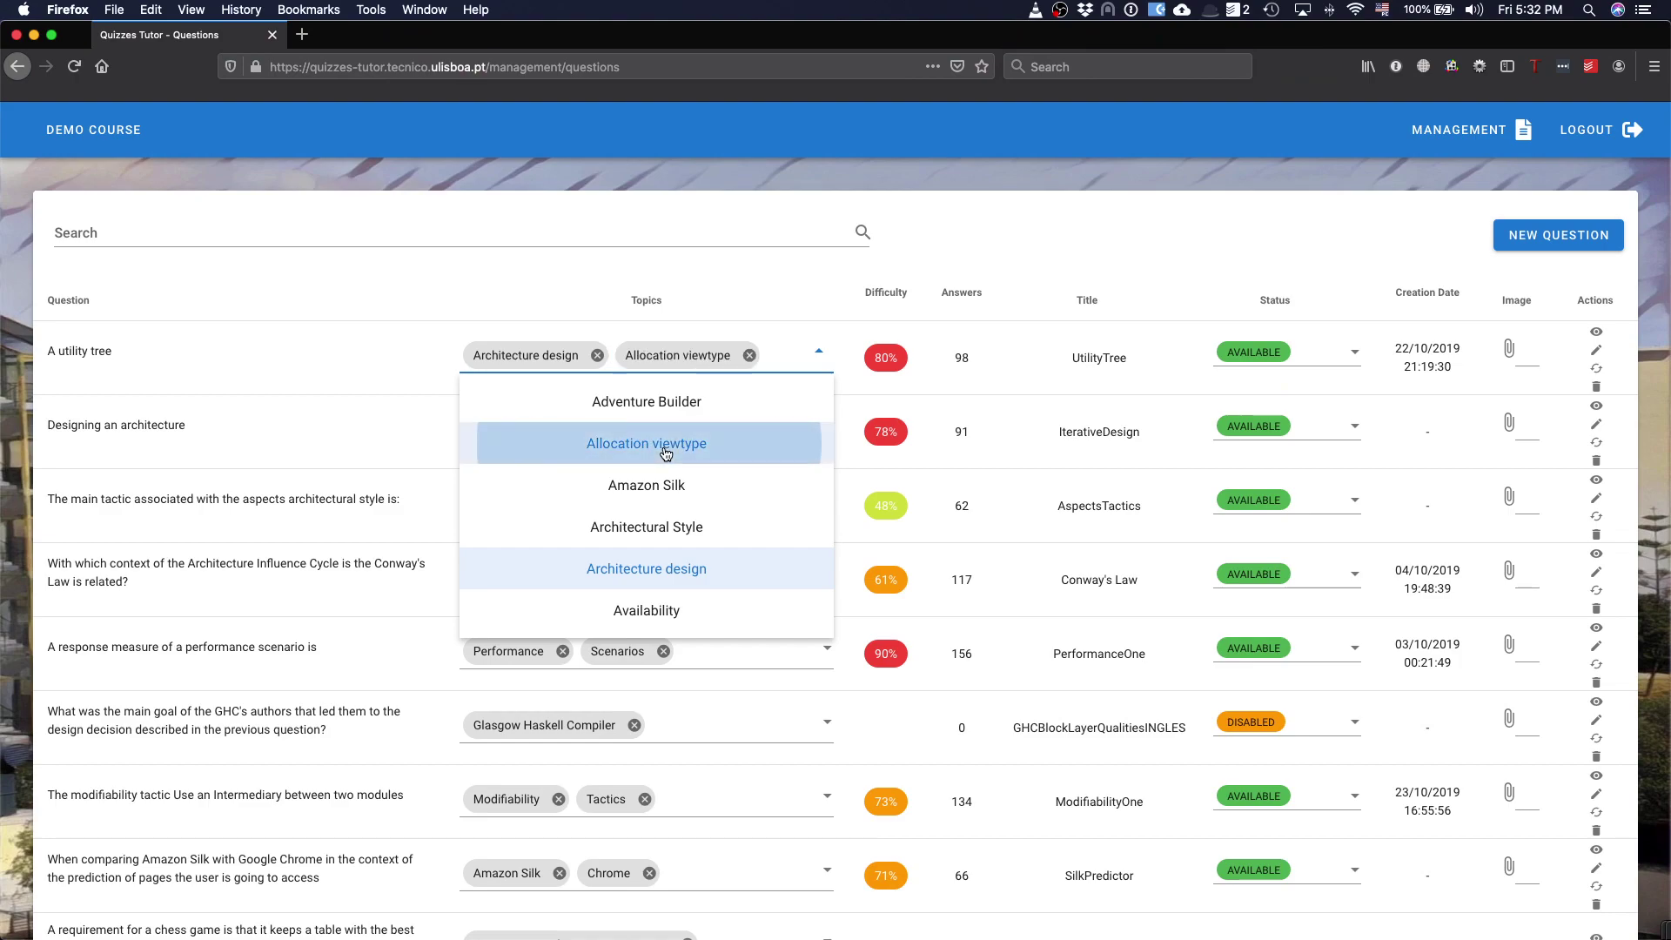
key("Tab")
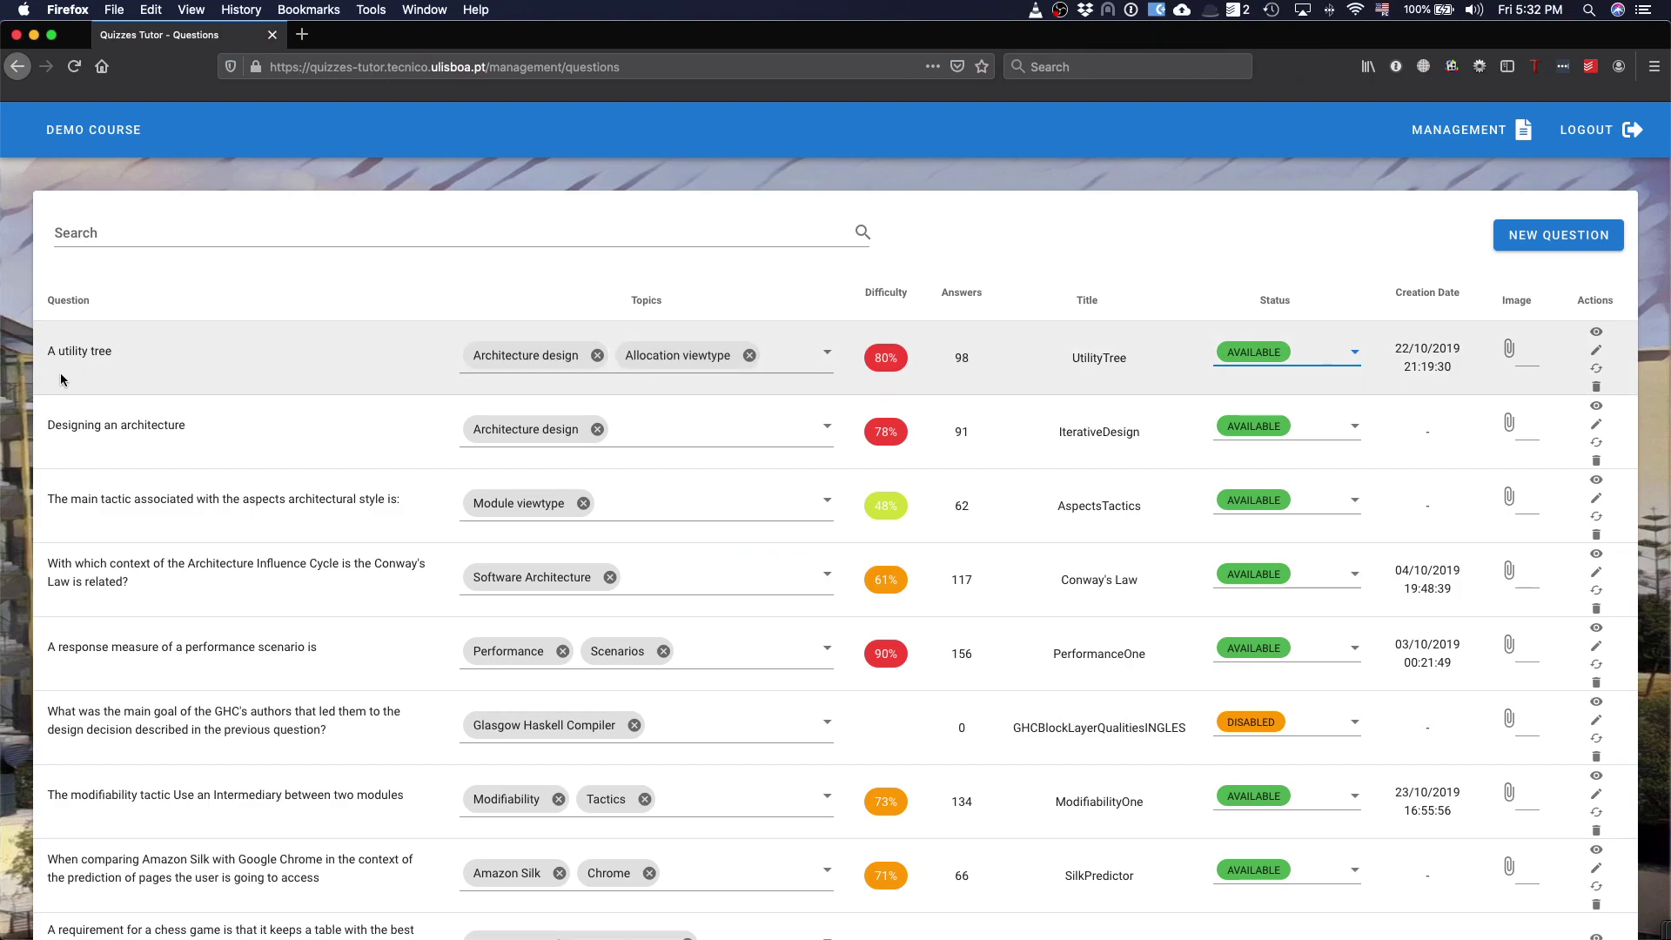
left_click(92, 354)
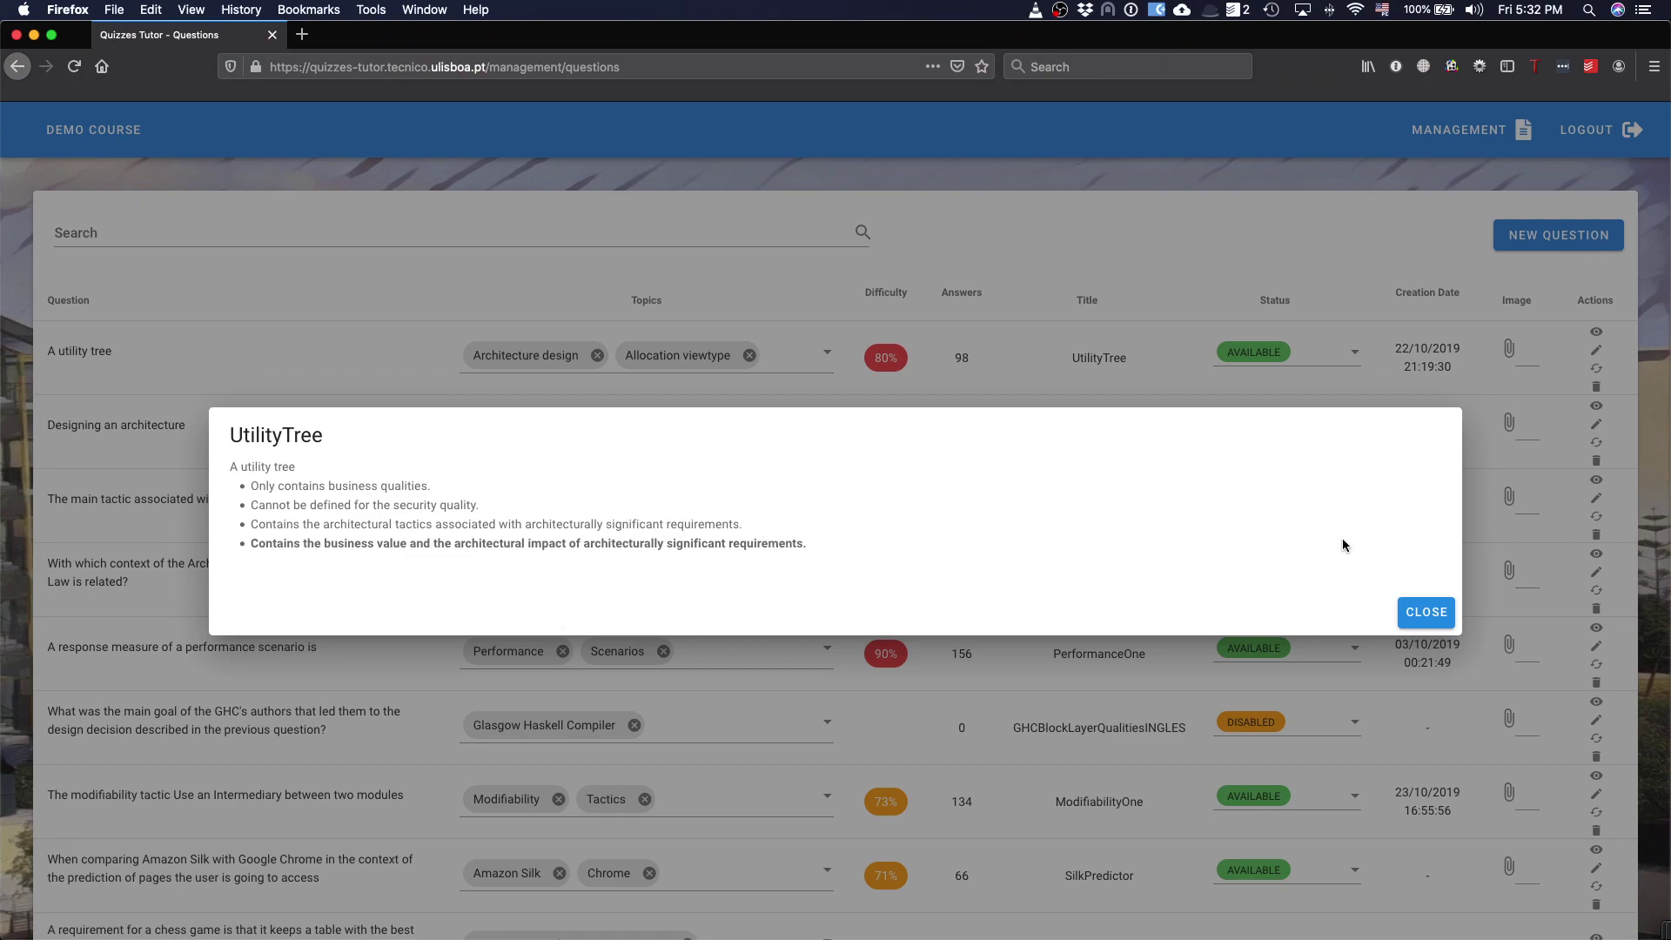
left_click(1426, 613)
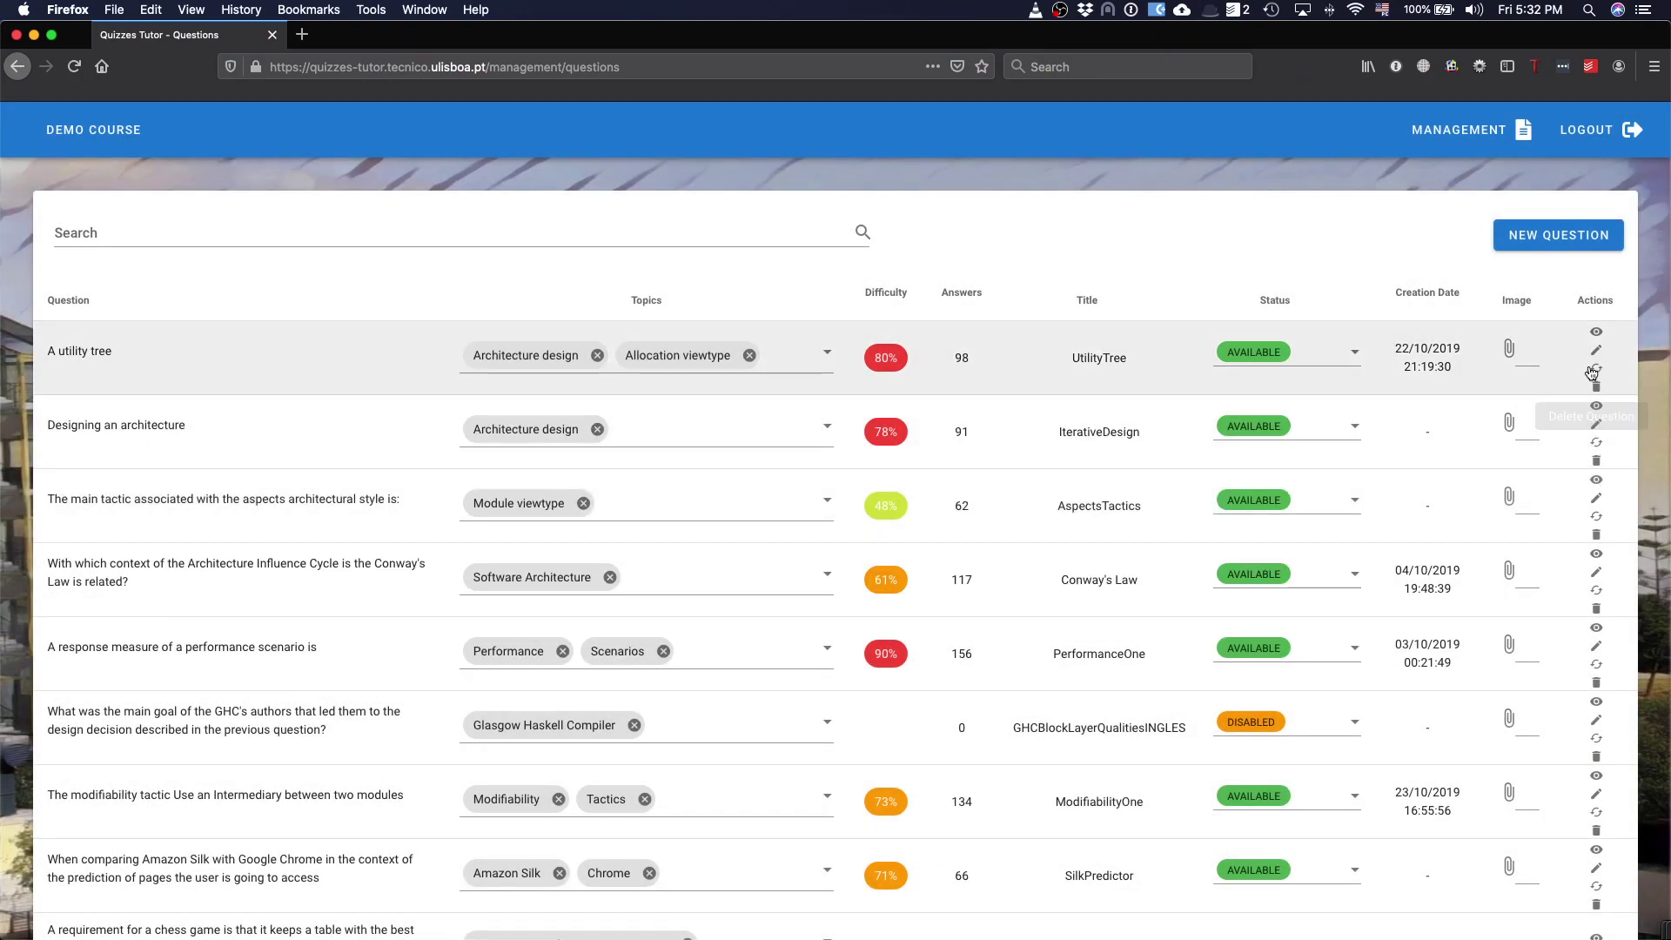
left_click(1596, 352)
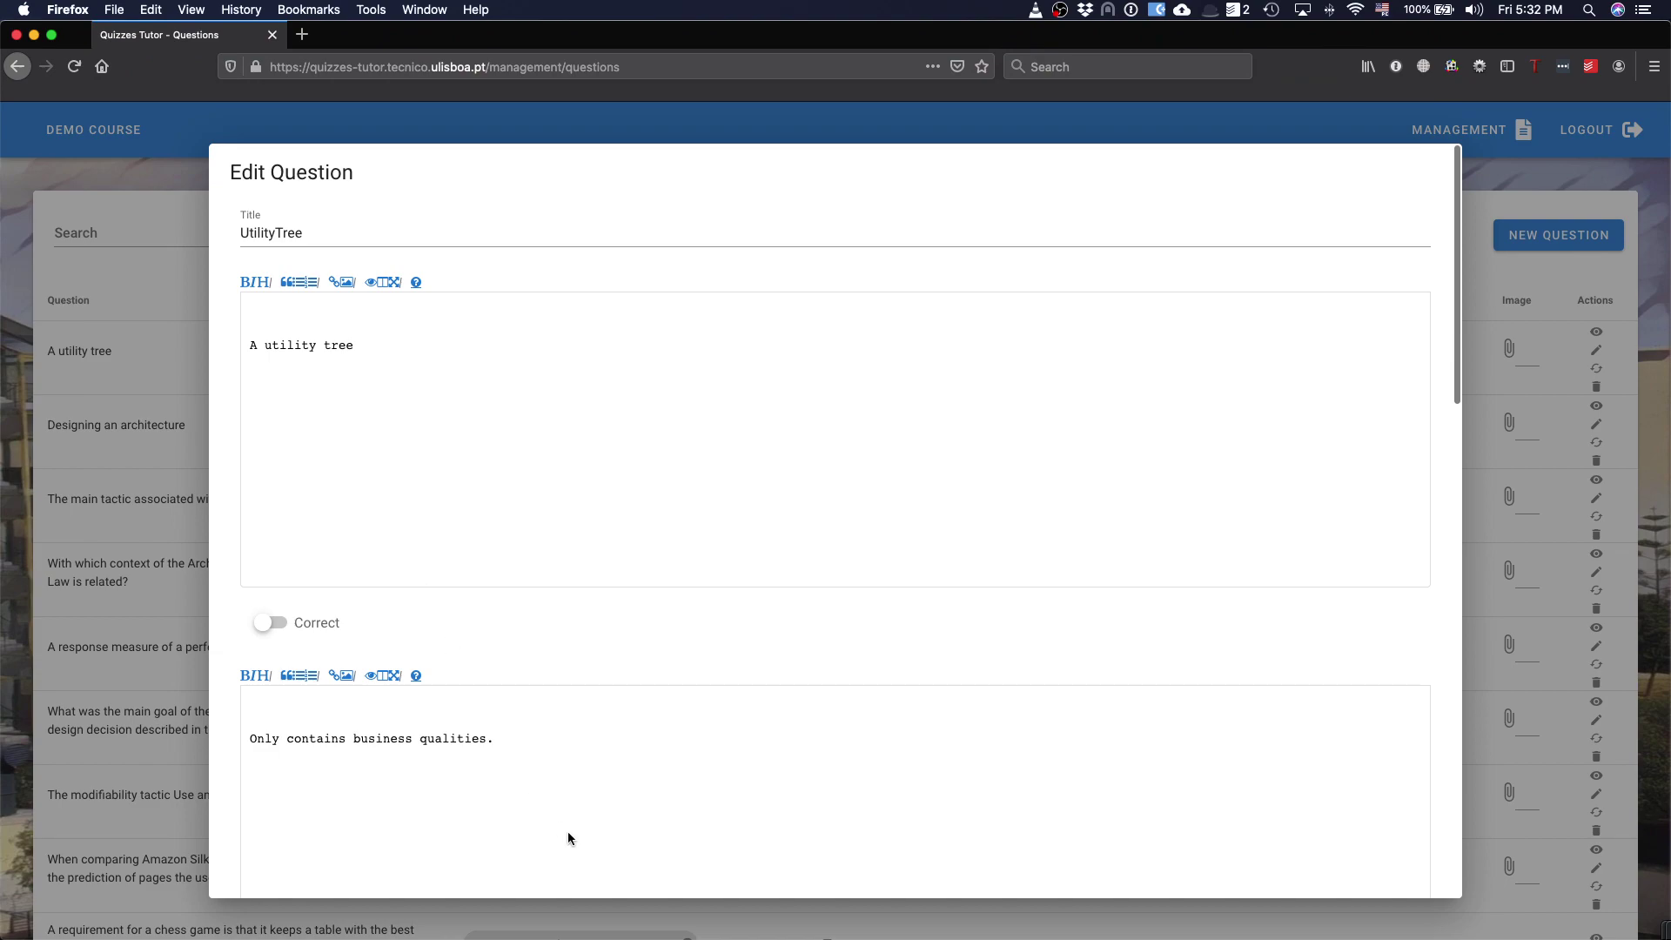
scroll(567, 832, "down", 15)
scroll(567, 832, "up", 10)
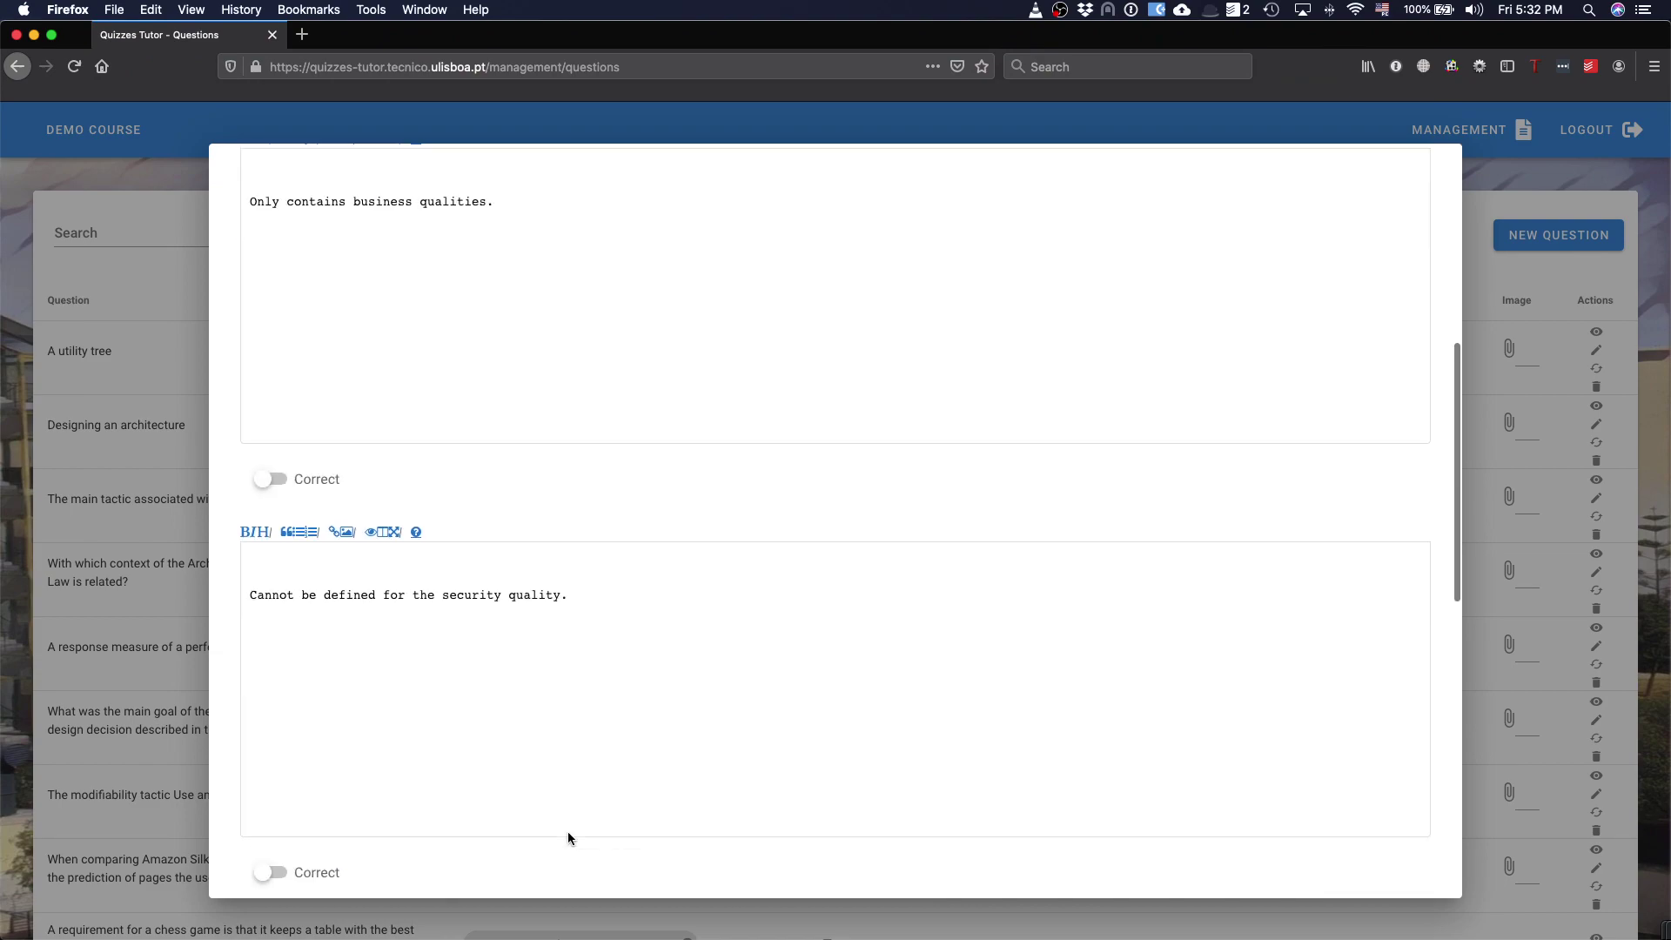
scroll(567, 837, "up", 5)
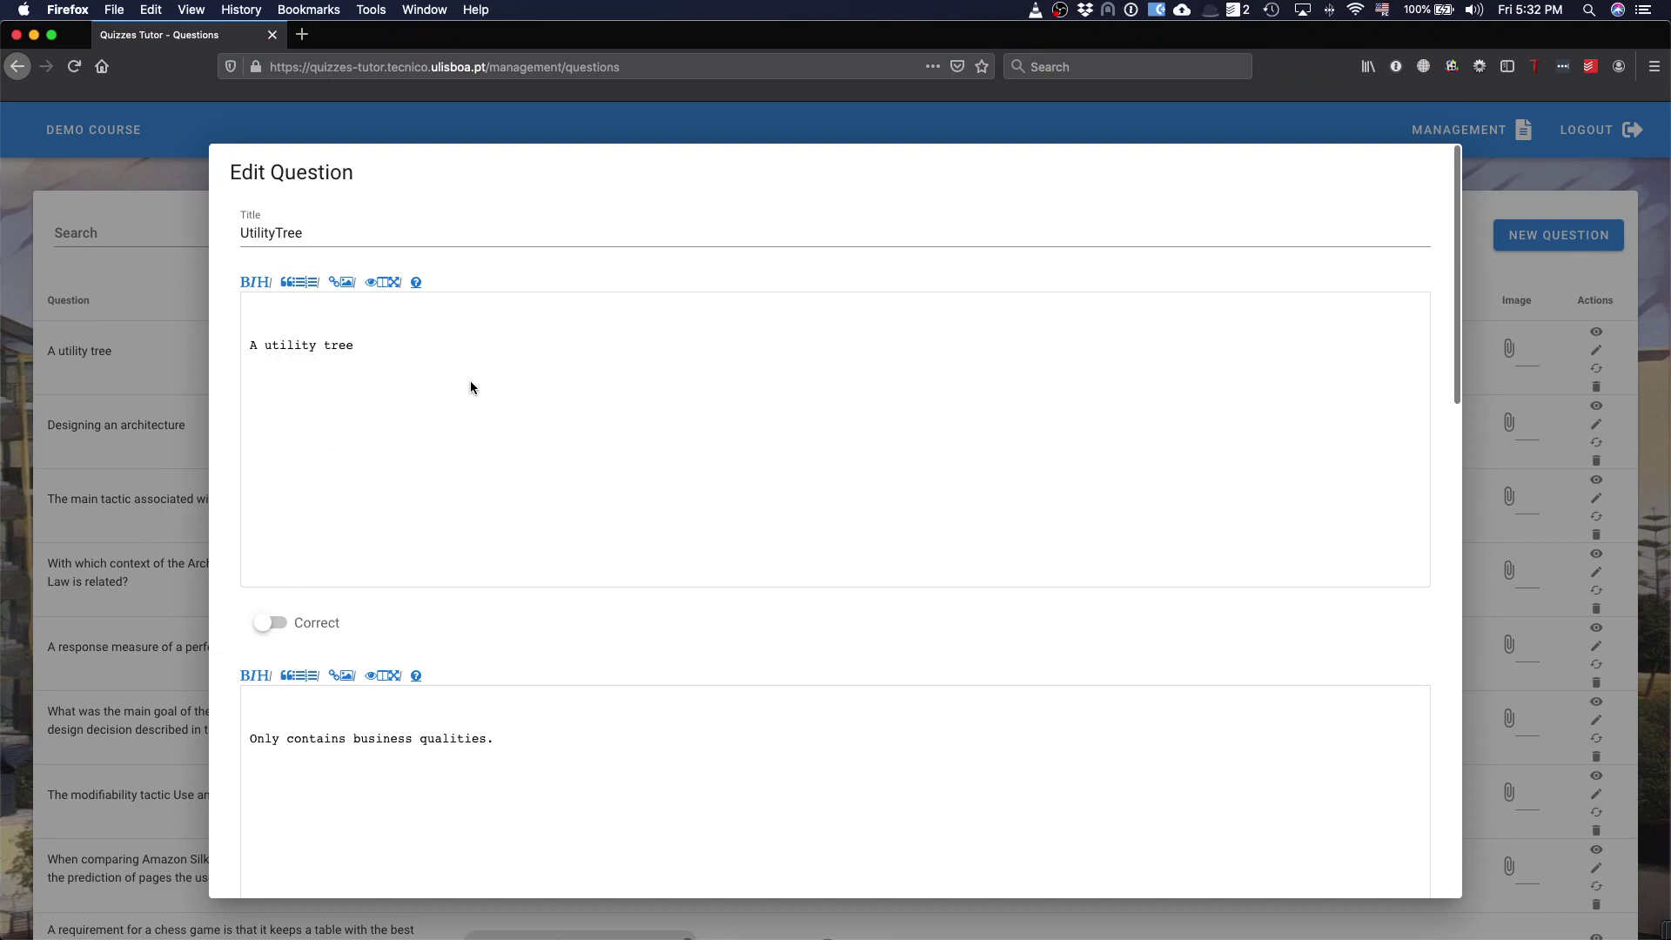
scroll(470, 387, "down", 7)
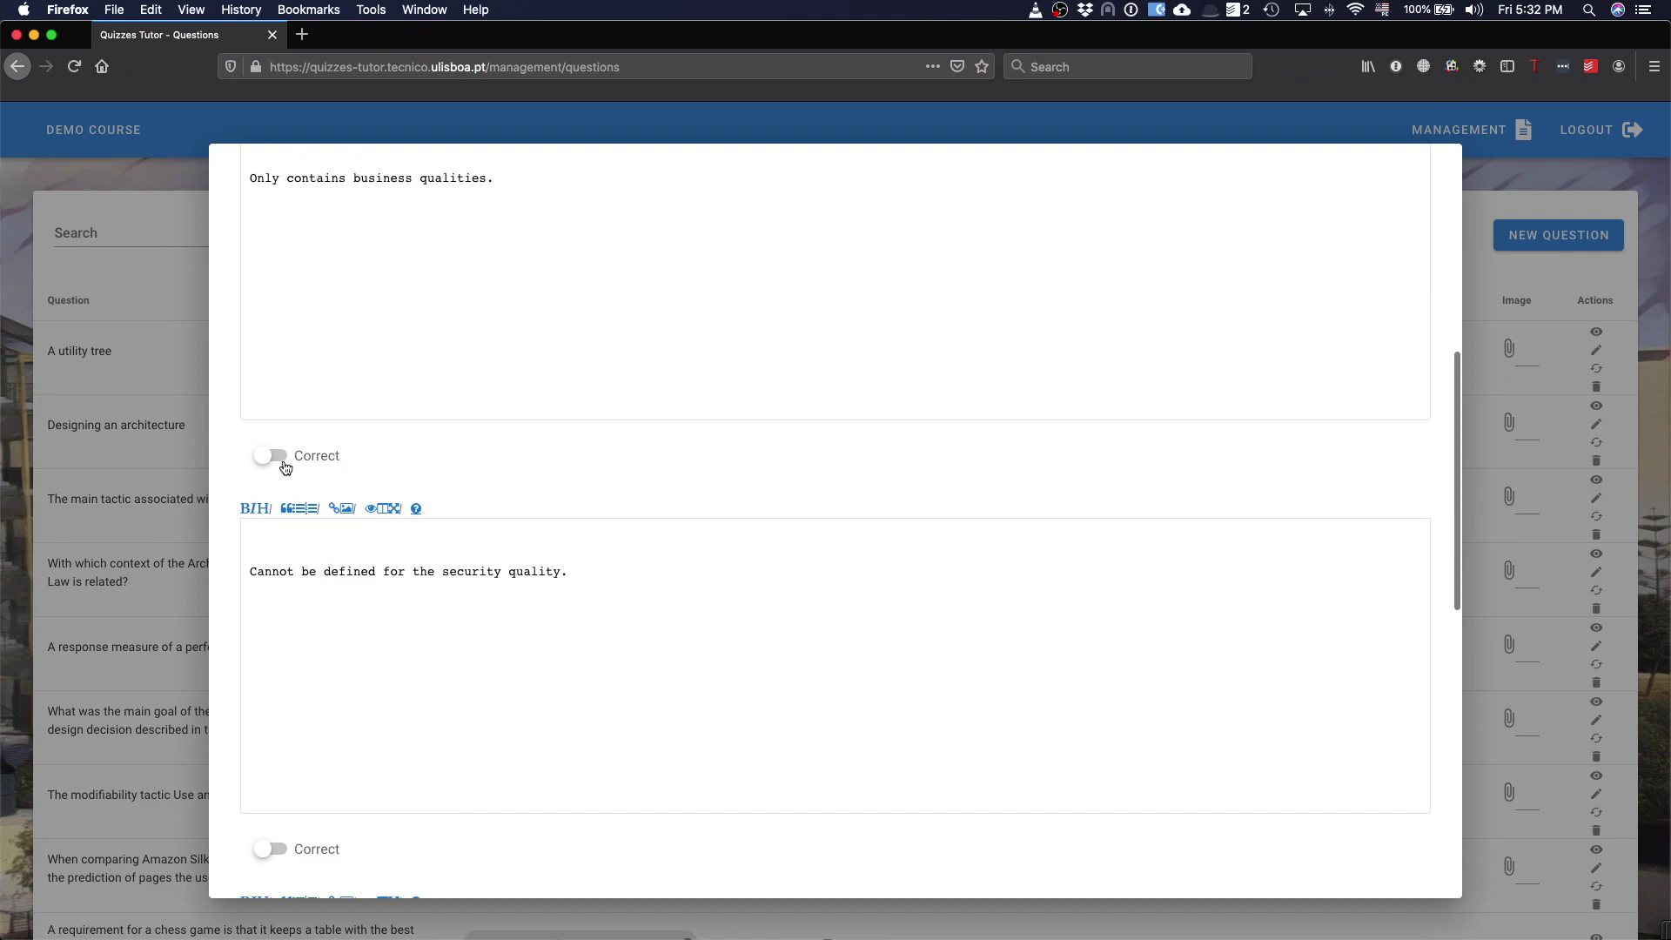
scroll(306, 436, "down", 8)
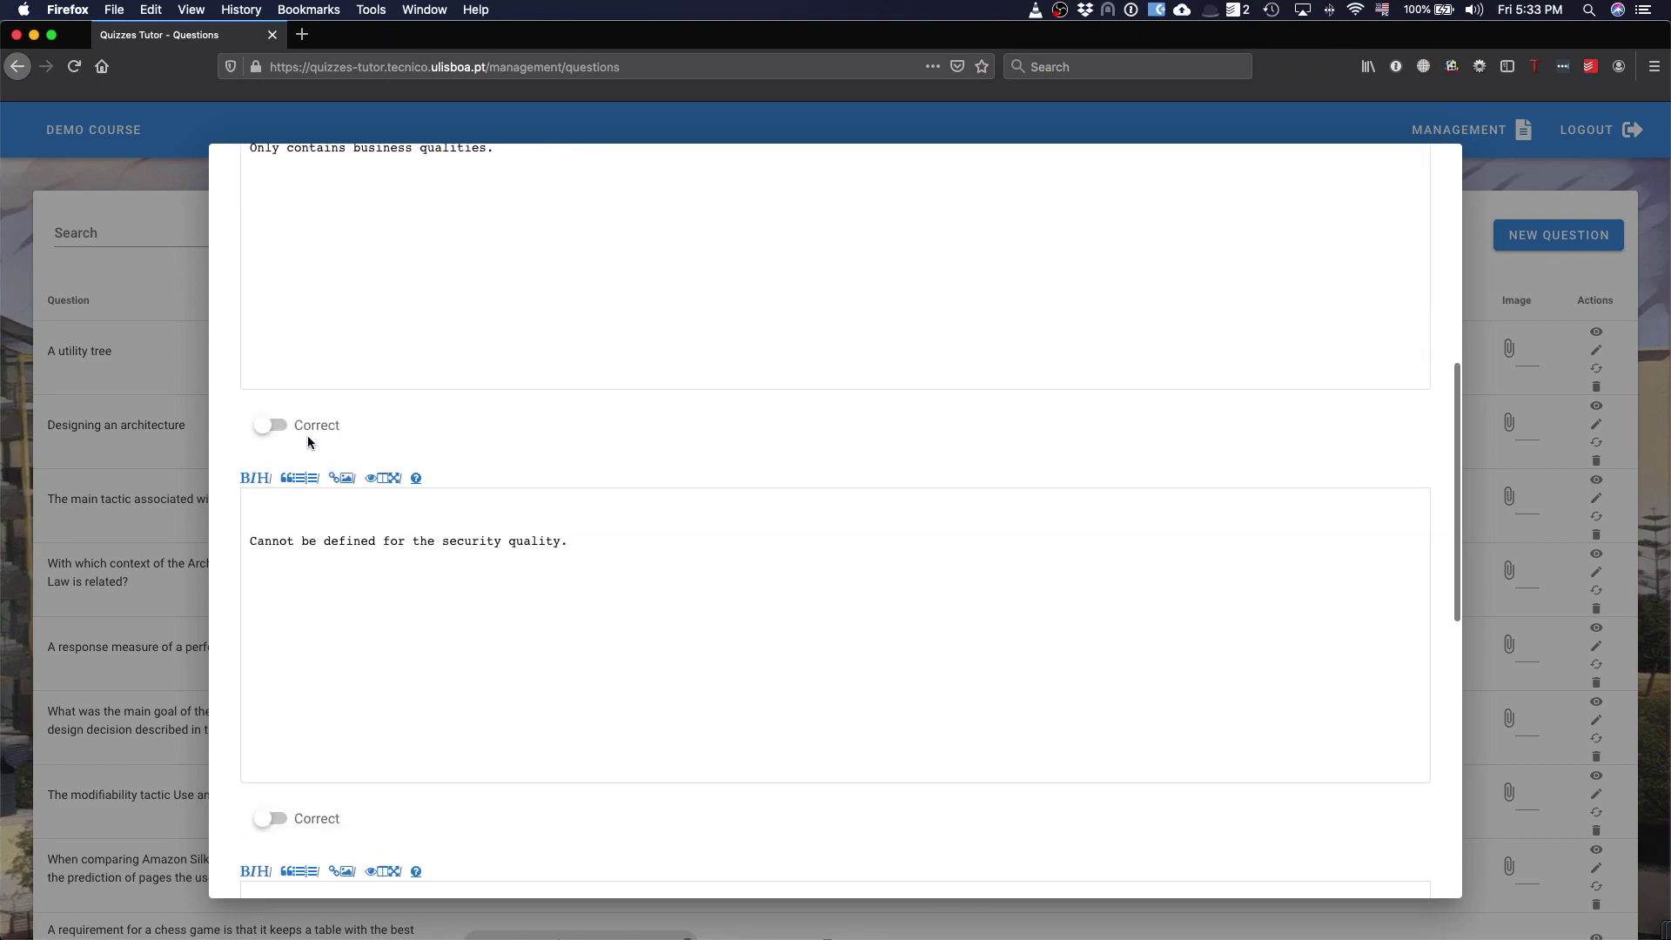
scroll(307, 437, "up", 7)
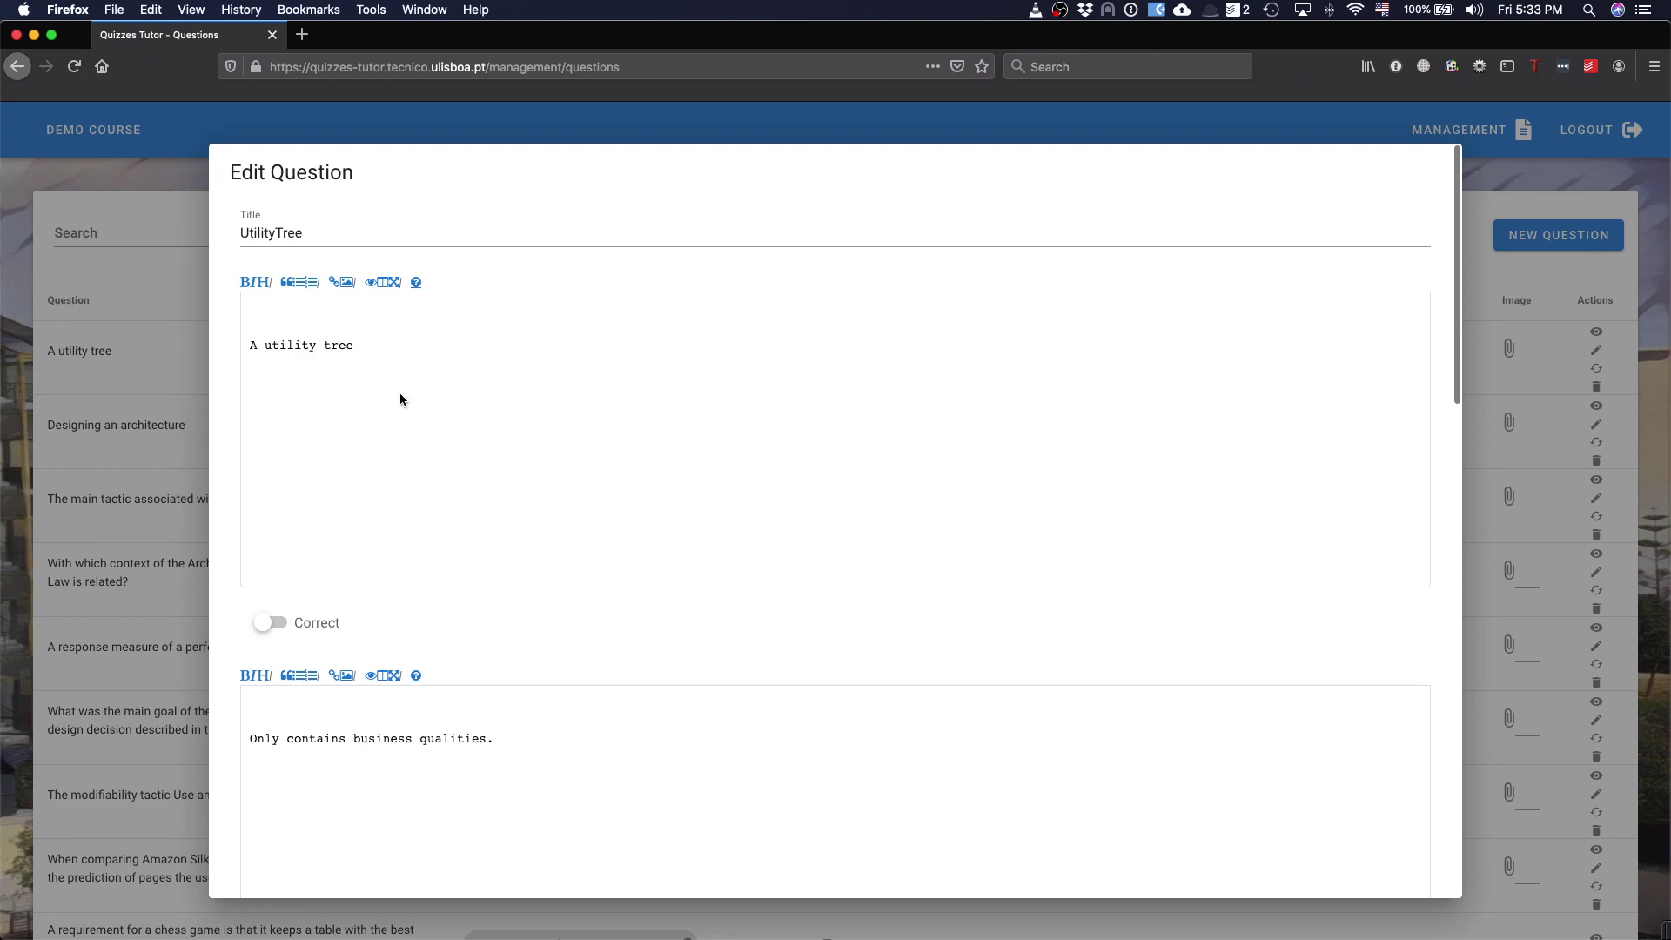
scroll(399, 396, "down", 10)
scroll(768, 549, "up", 10)
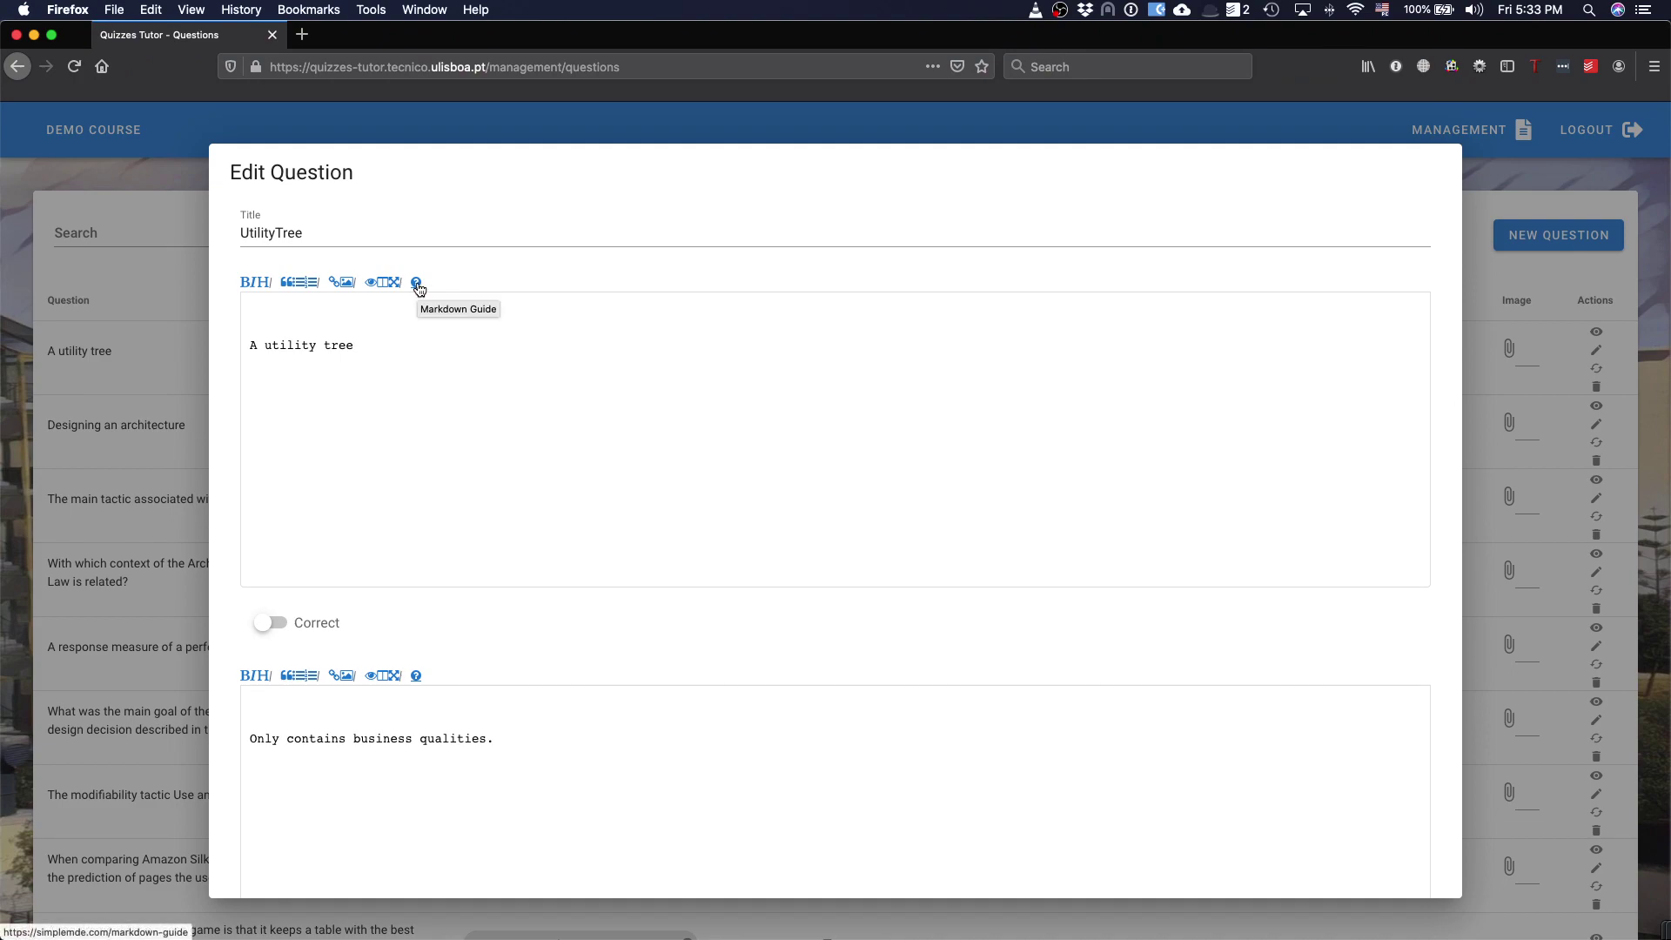
scroll(974, 514, "down", 10)
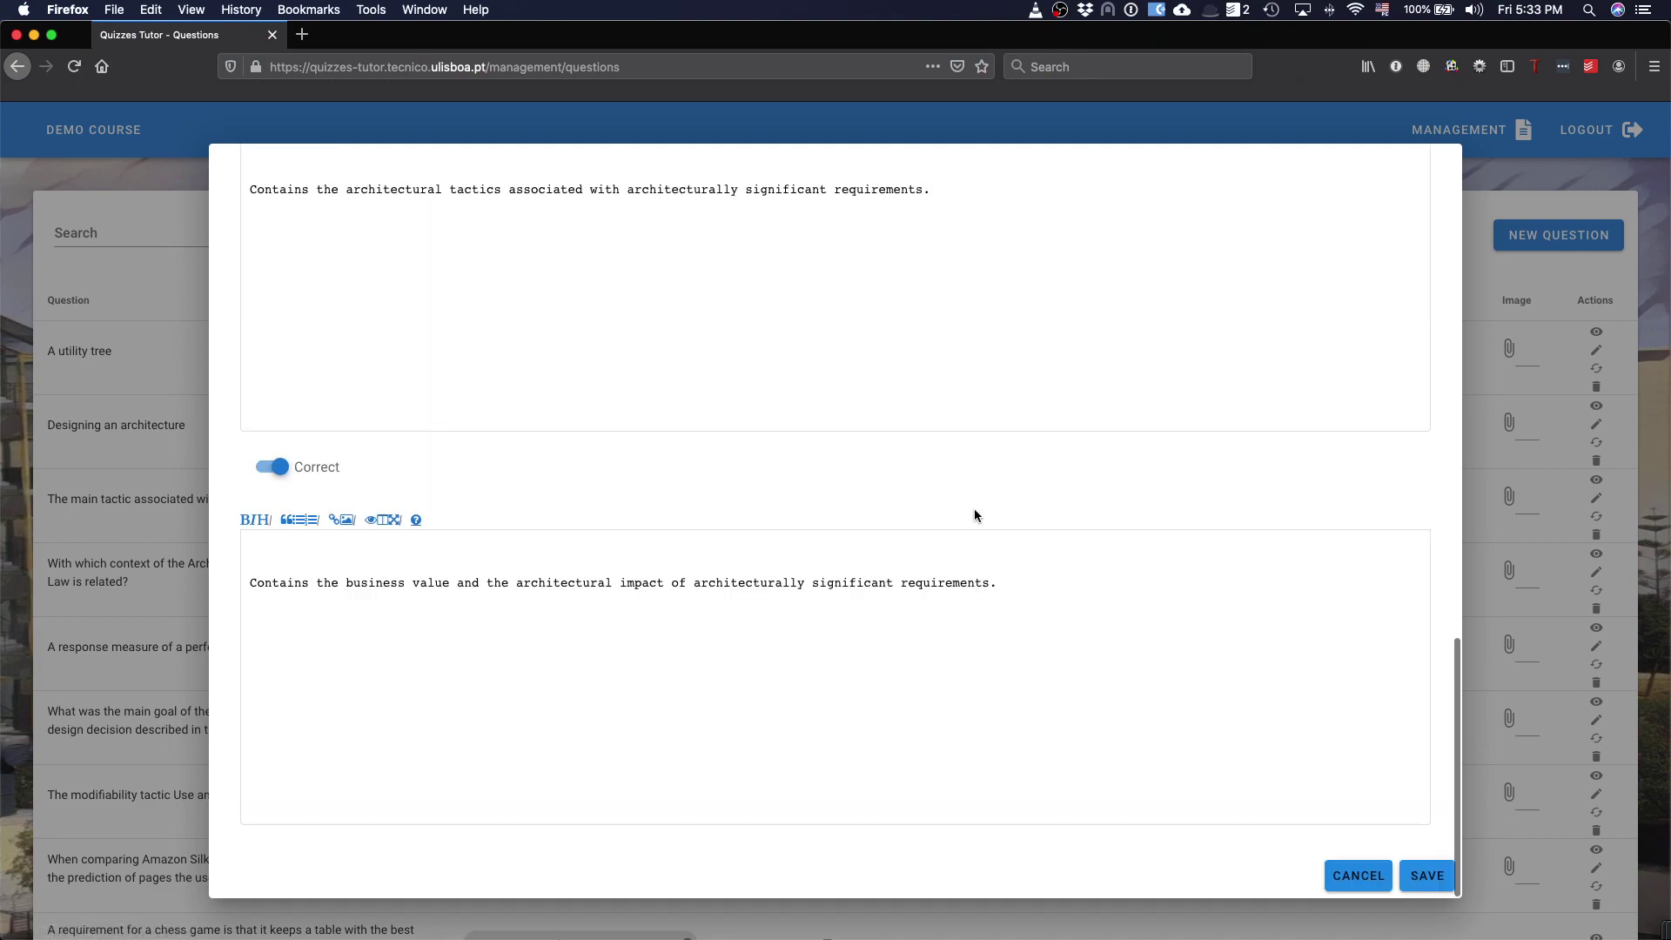
left_click(1357, 876)
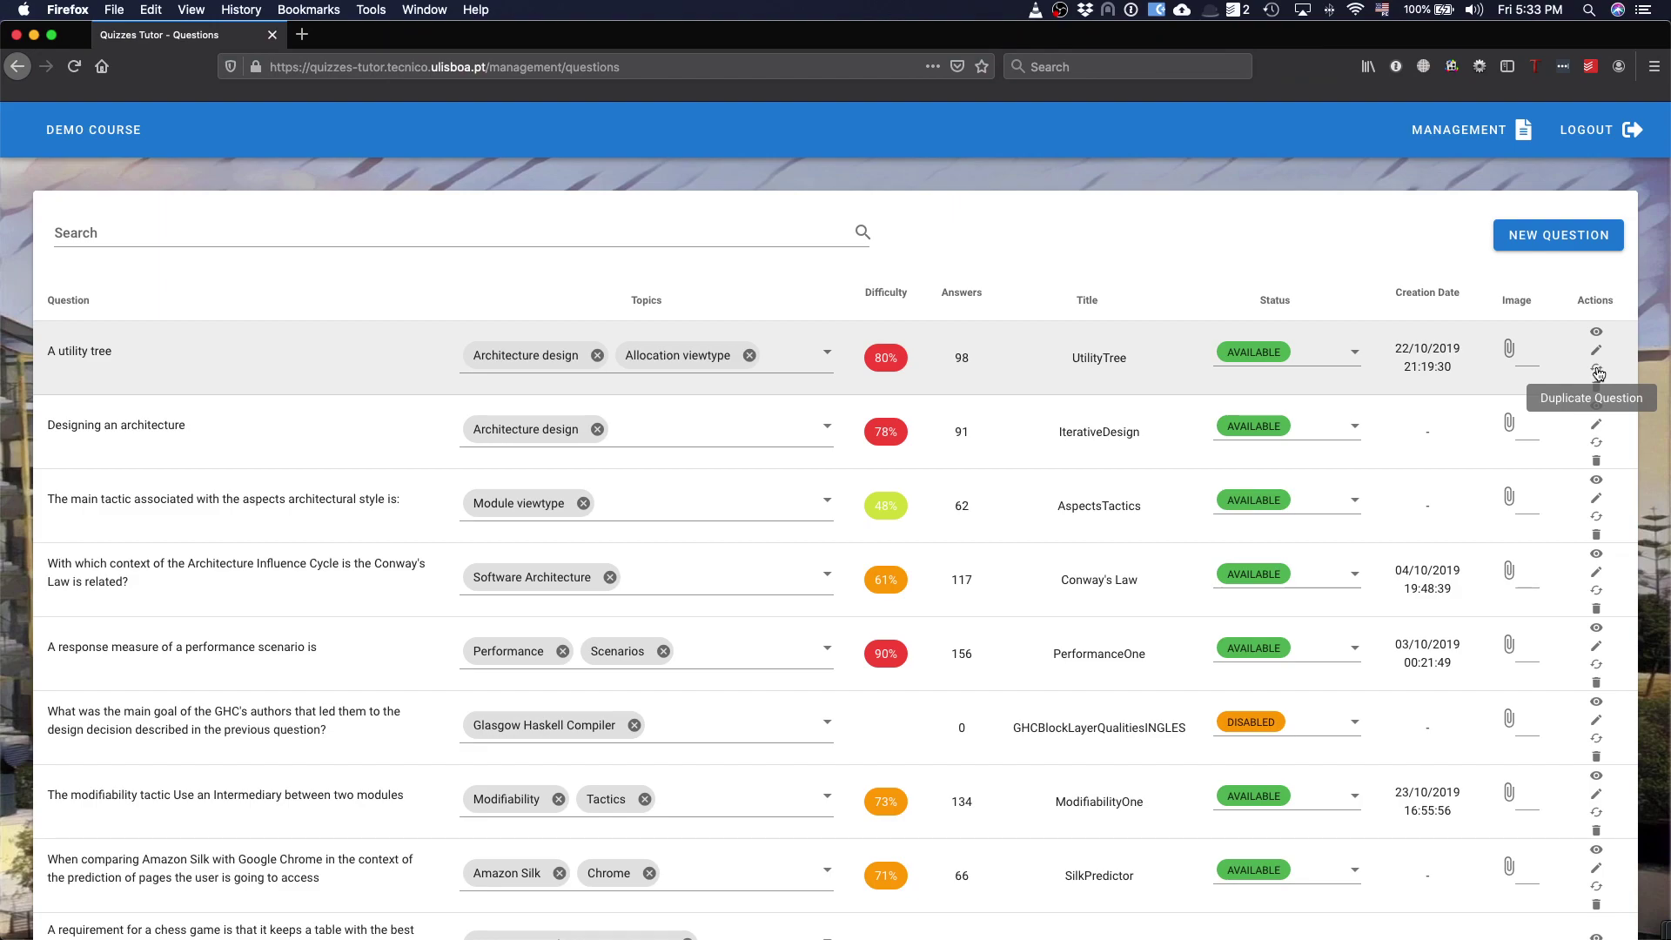
left_click(1598, 371)
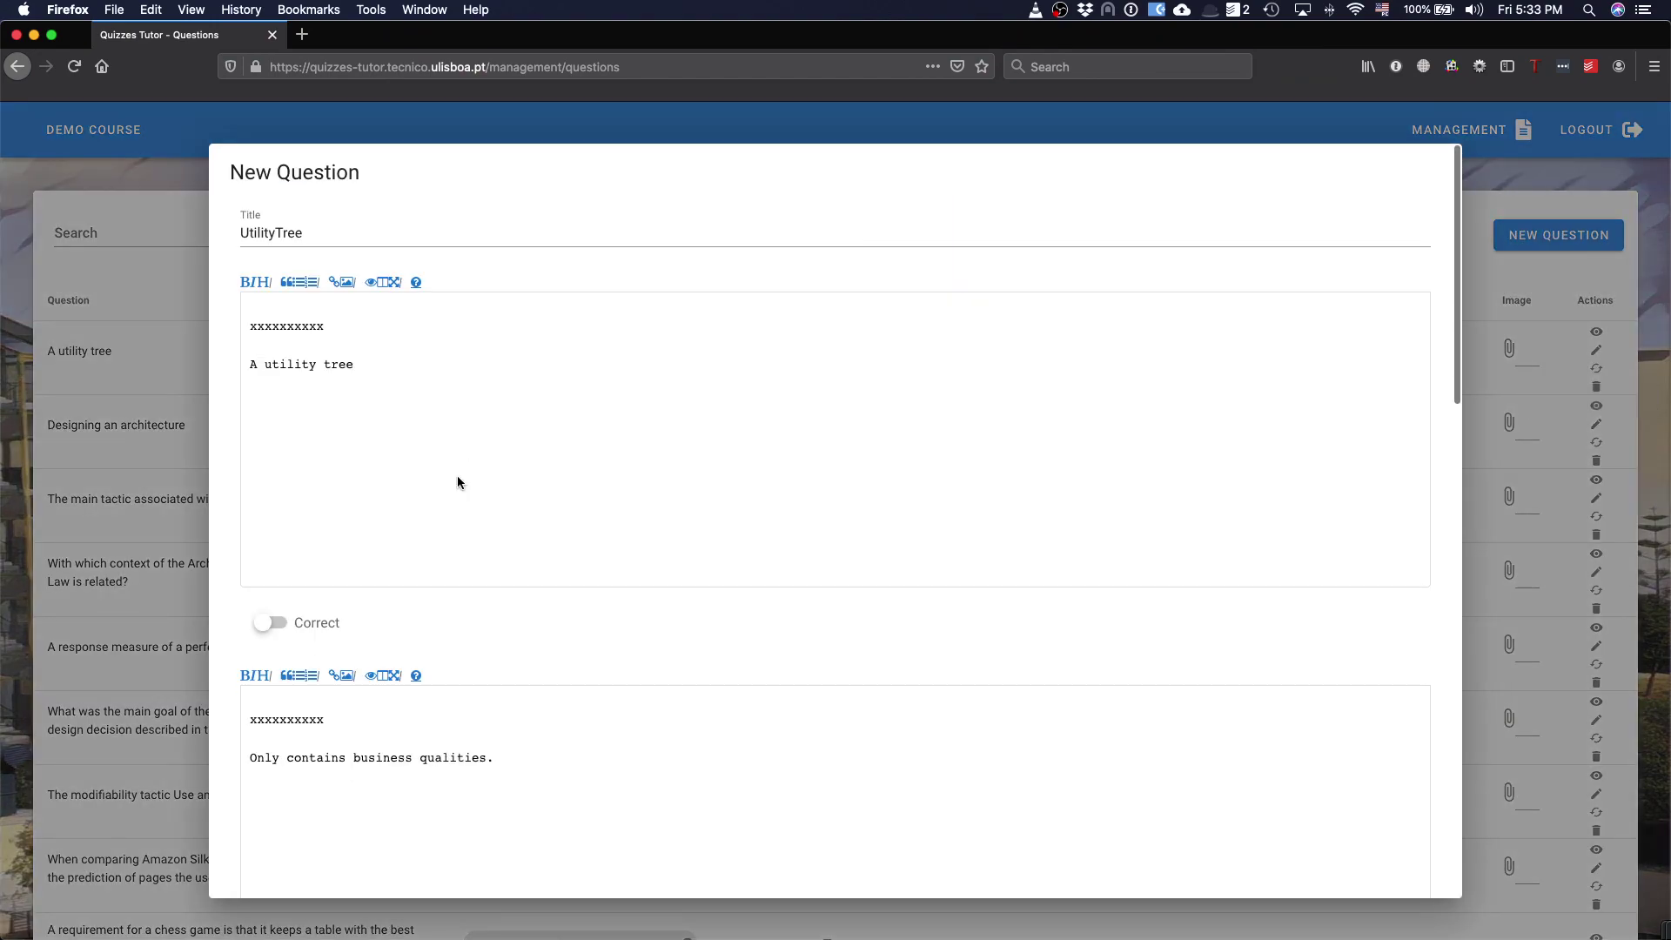
scroll(570, 503, "down", 15)
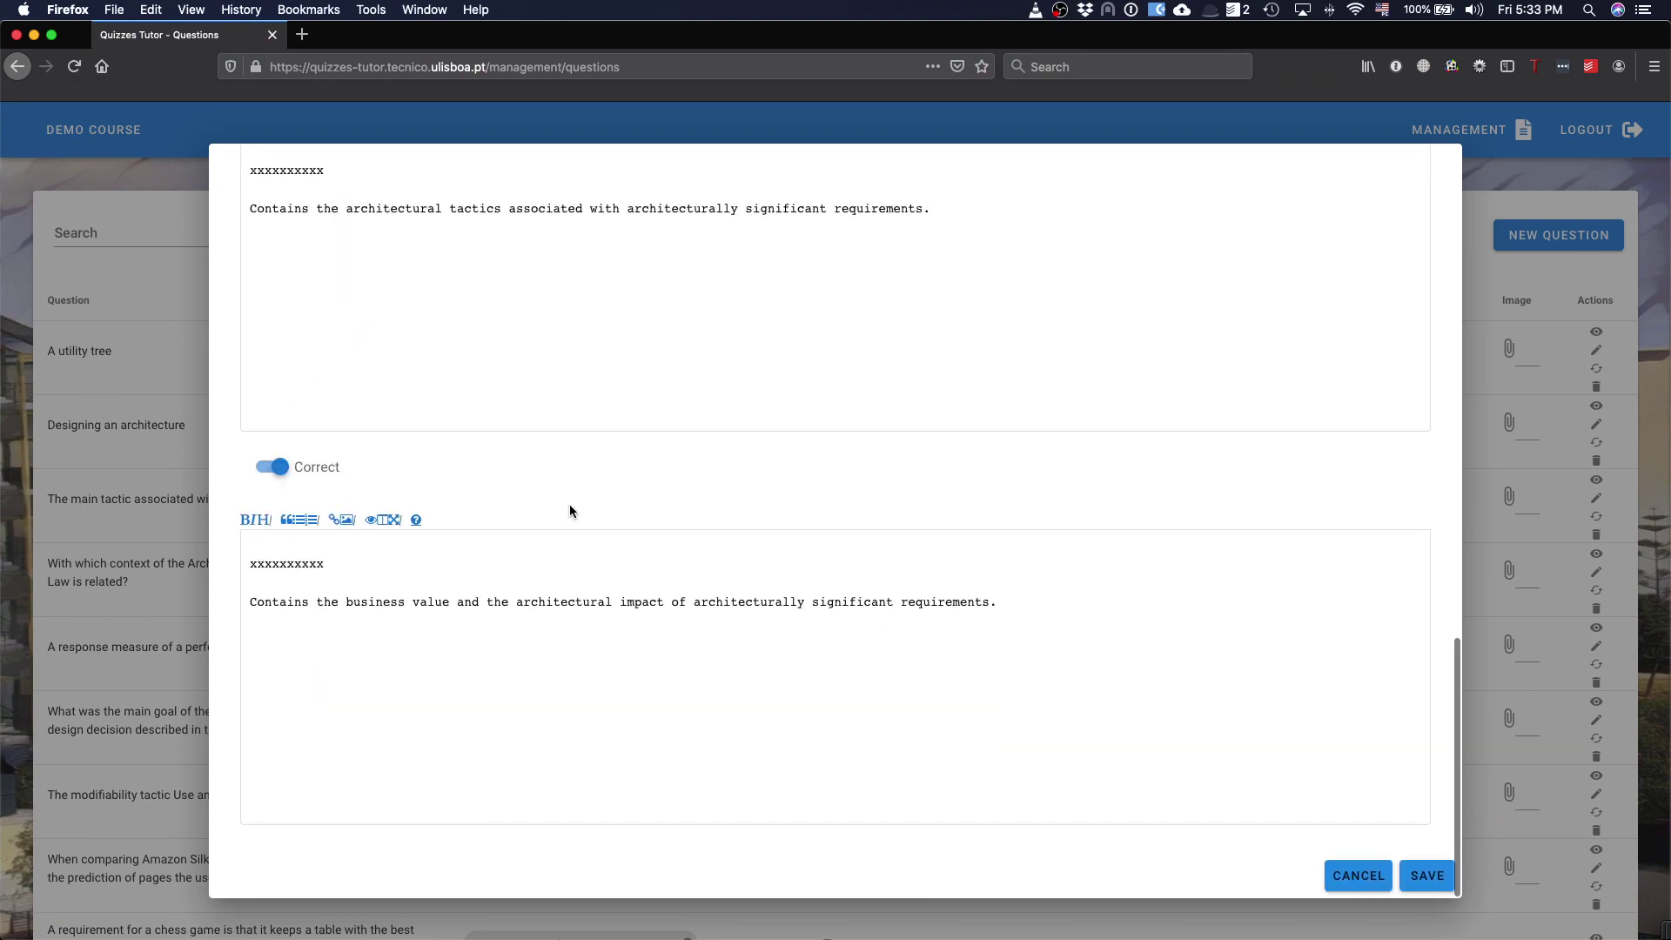
scroll(569, 504, "up", 13)
scroll(569, 504, "up", 2)
scroll(569, 504, "down", 12)
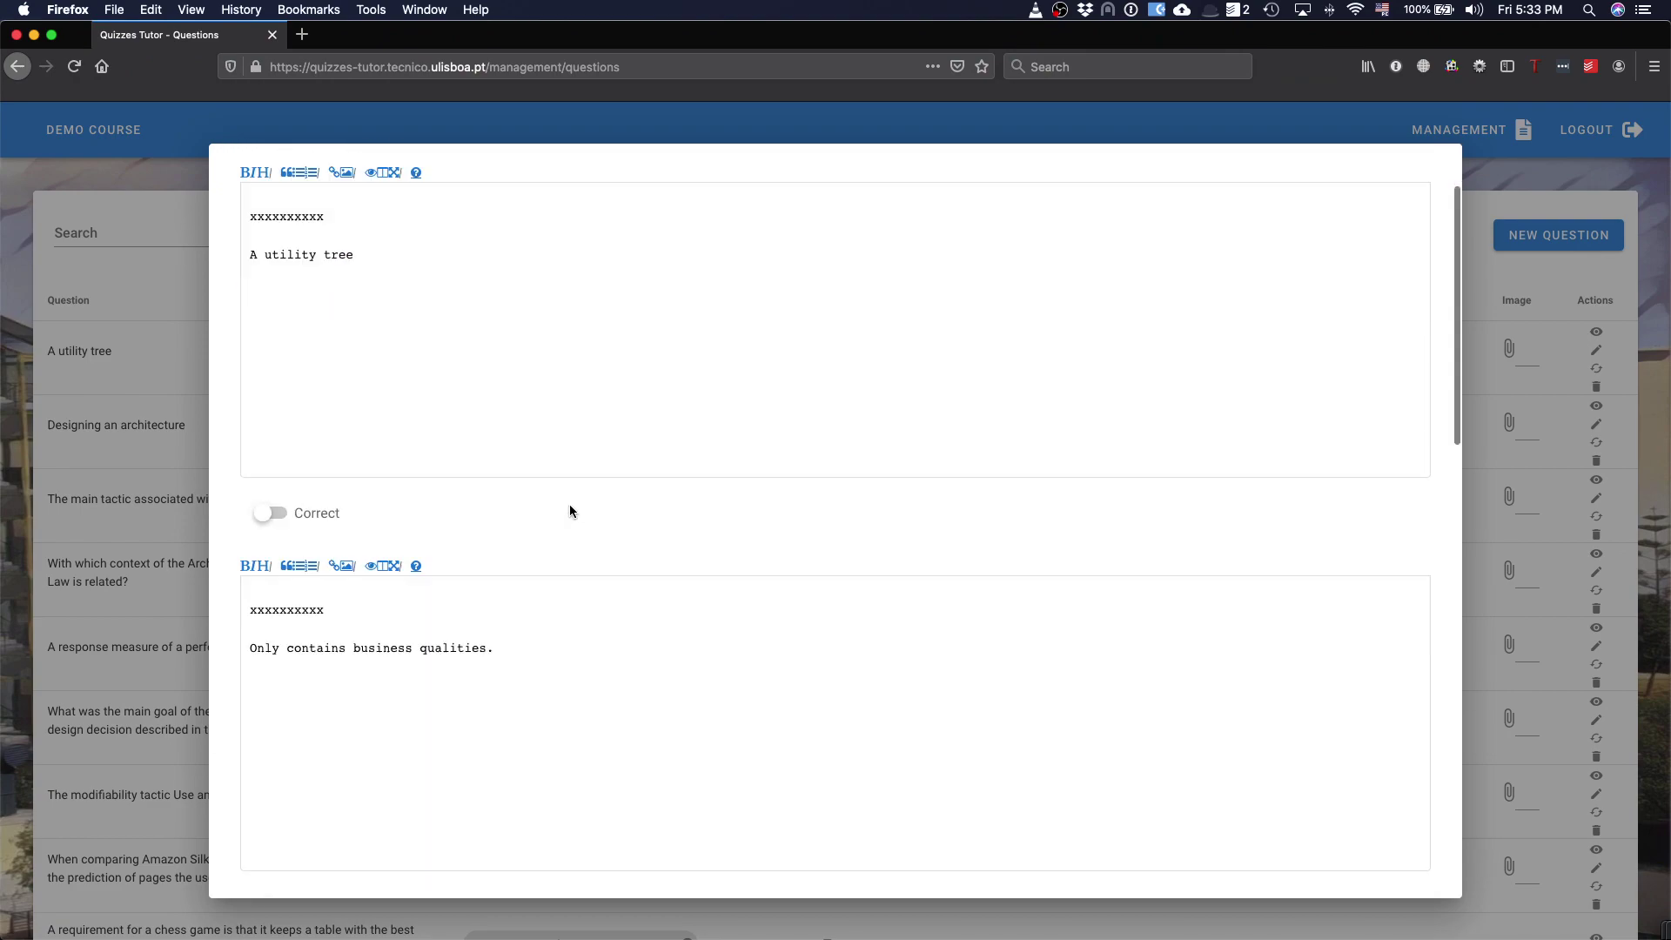
scroll(569, 506, "up", 12)
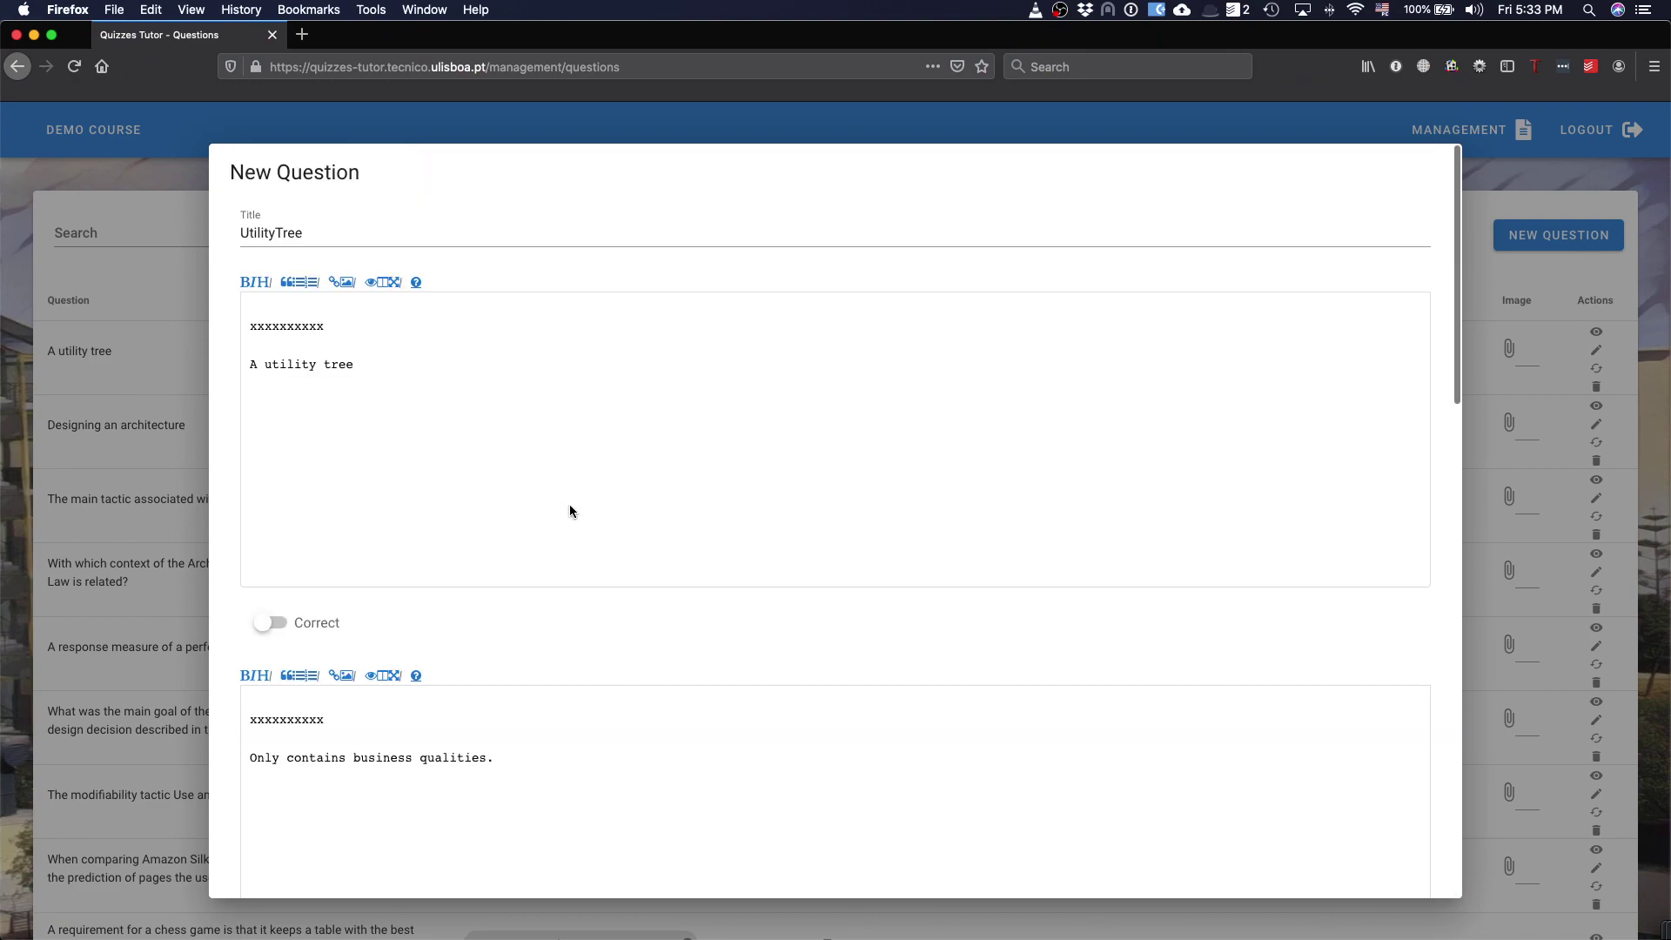
scroll(570, 506, "down", 10)
scroll(570, 510, "down", 2)
scroll(570, 510, "up", 12)
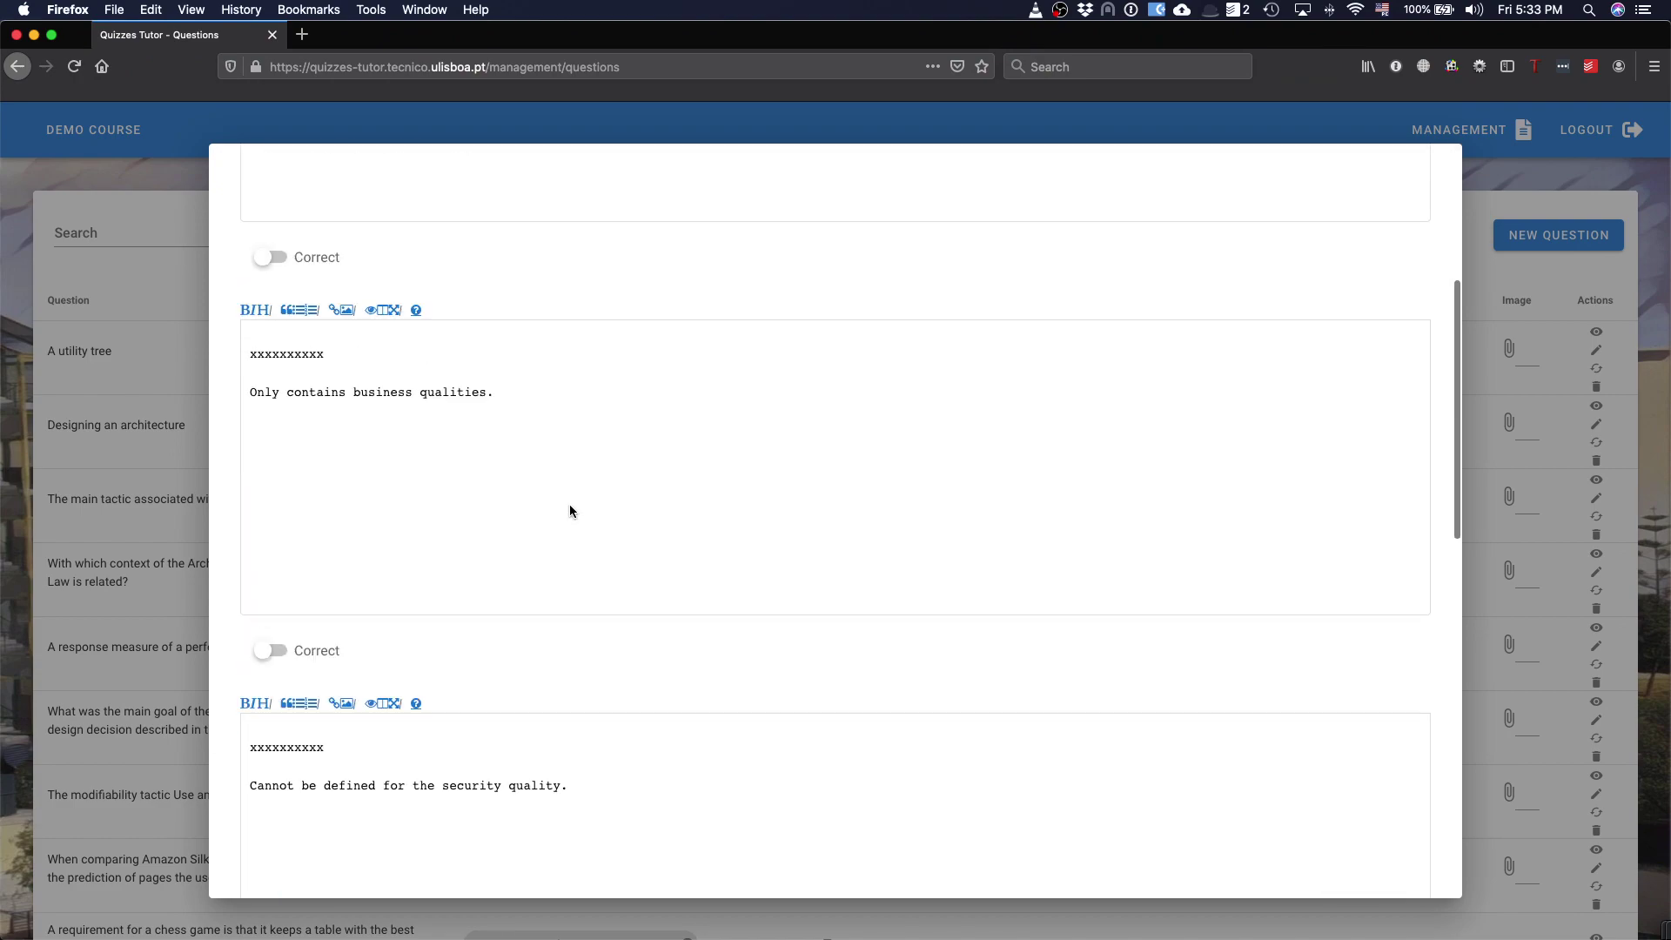
scroll(570, 510, "down", 2)
scroll(569, 504, "down", 8)
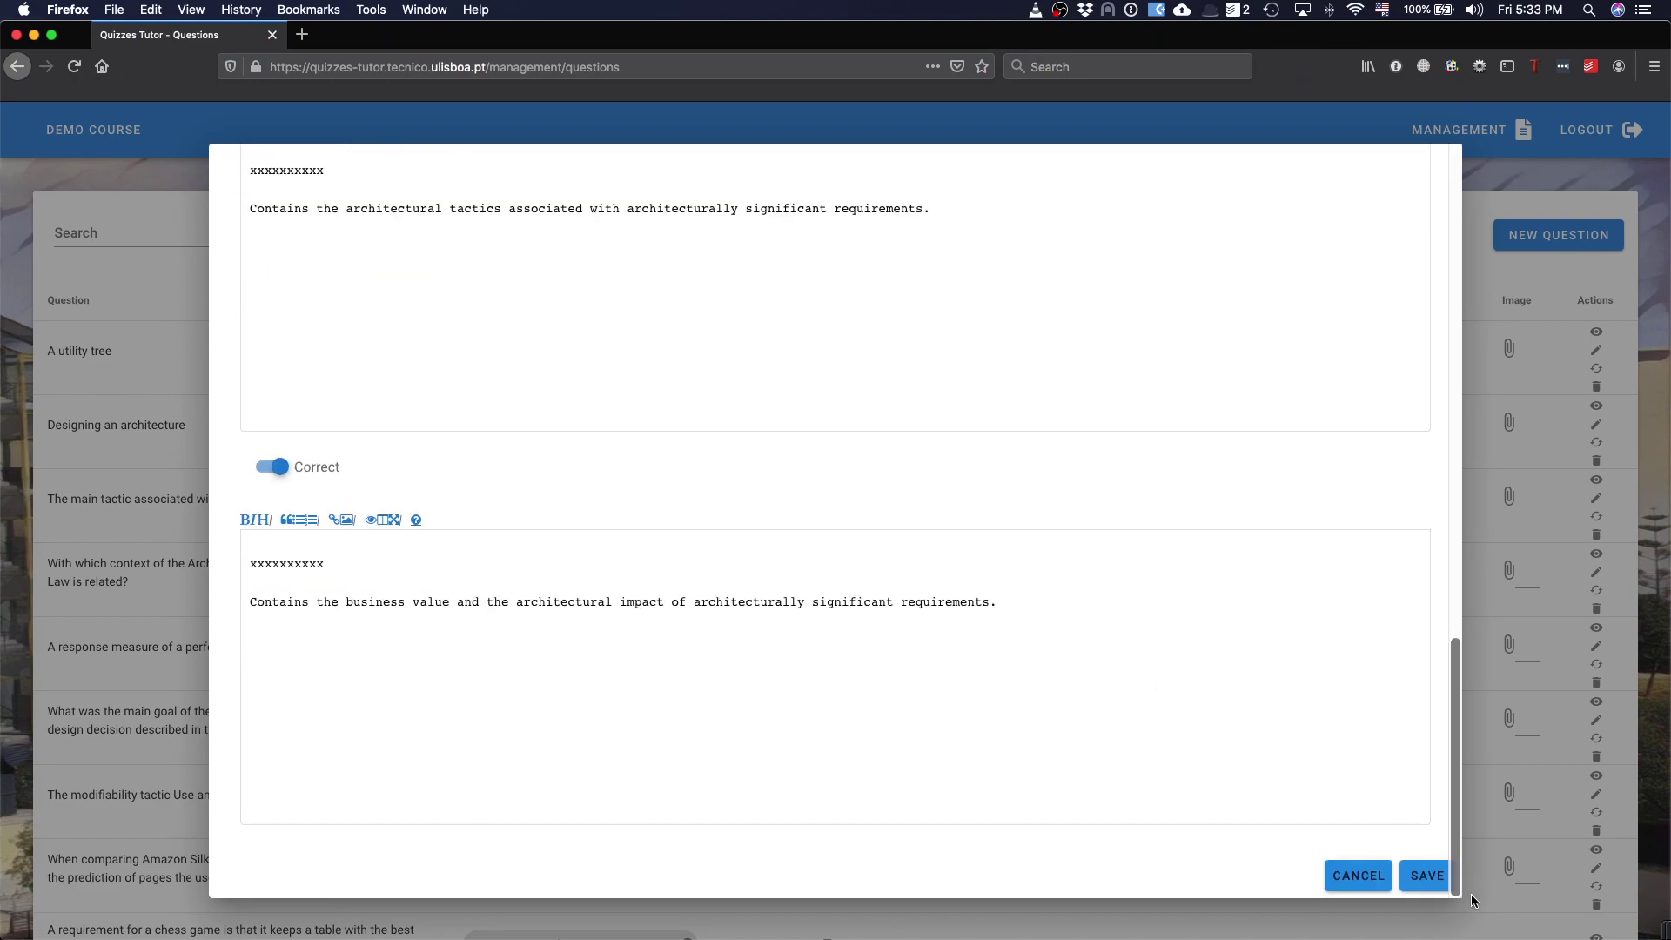
left_click(1351, 882)
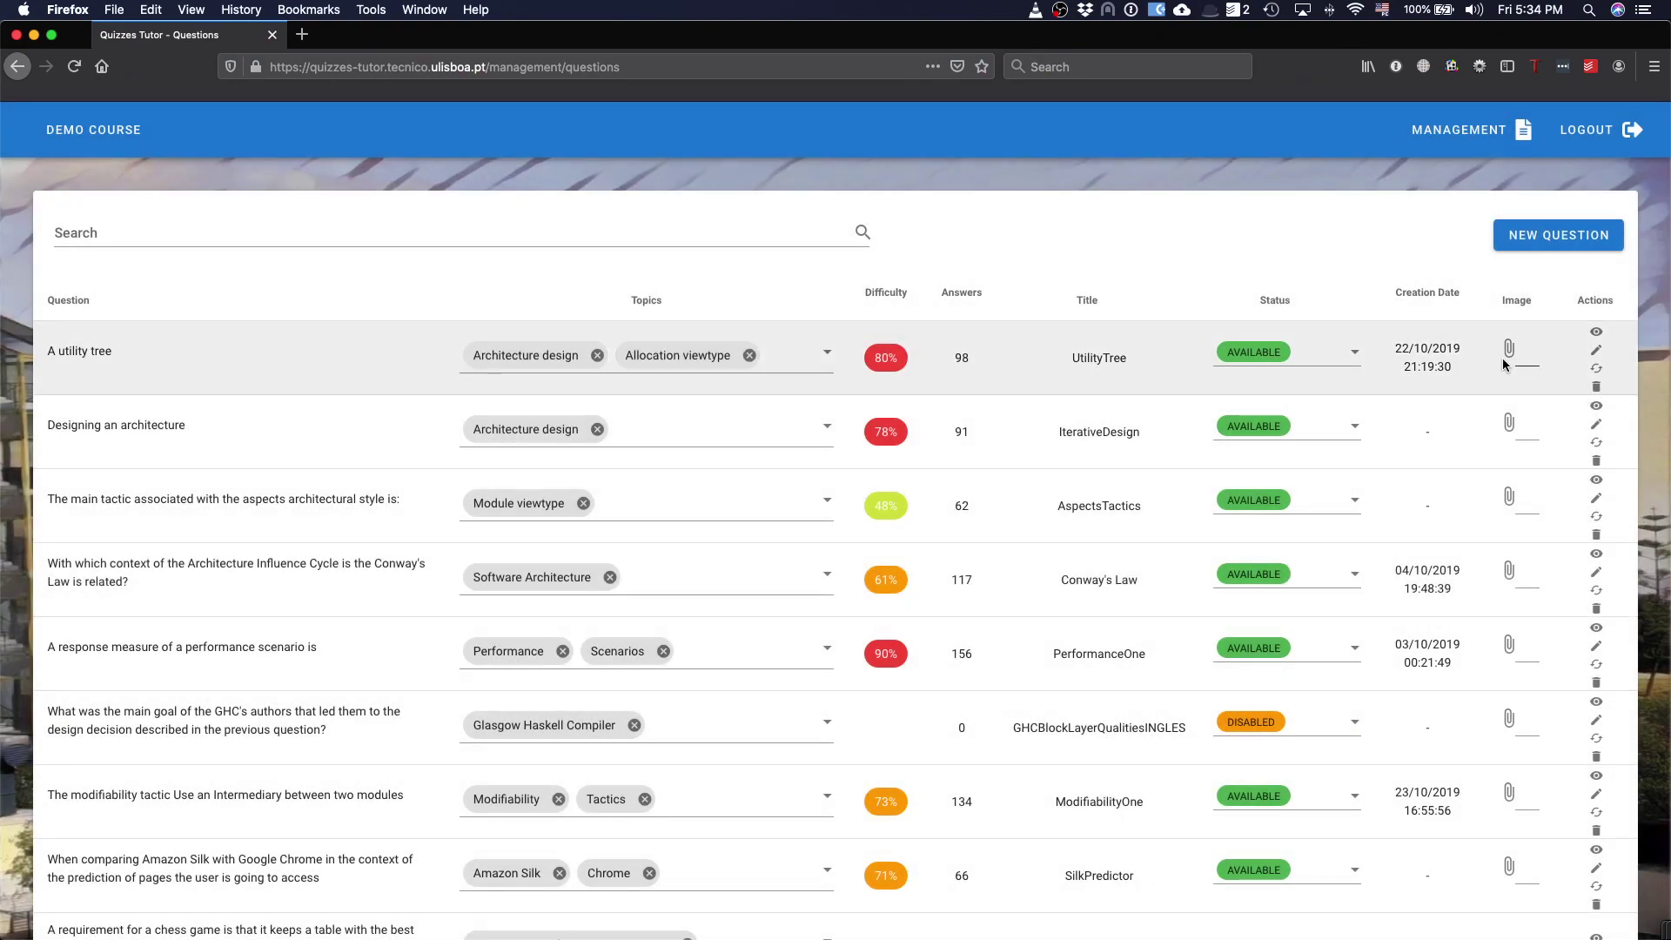
- Filter the question bank with the search term 'figure'
left_click(189, 229)
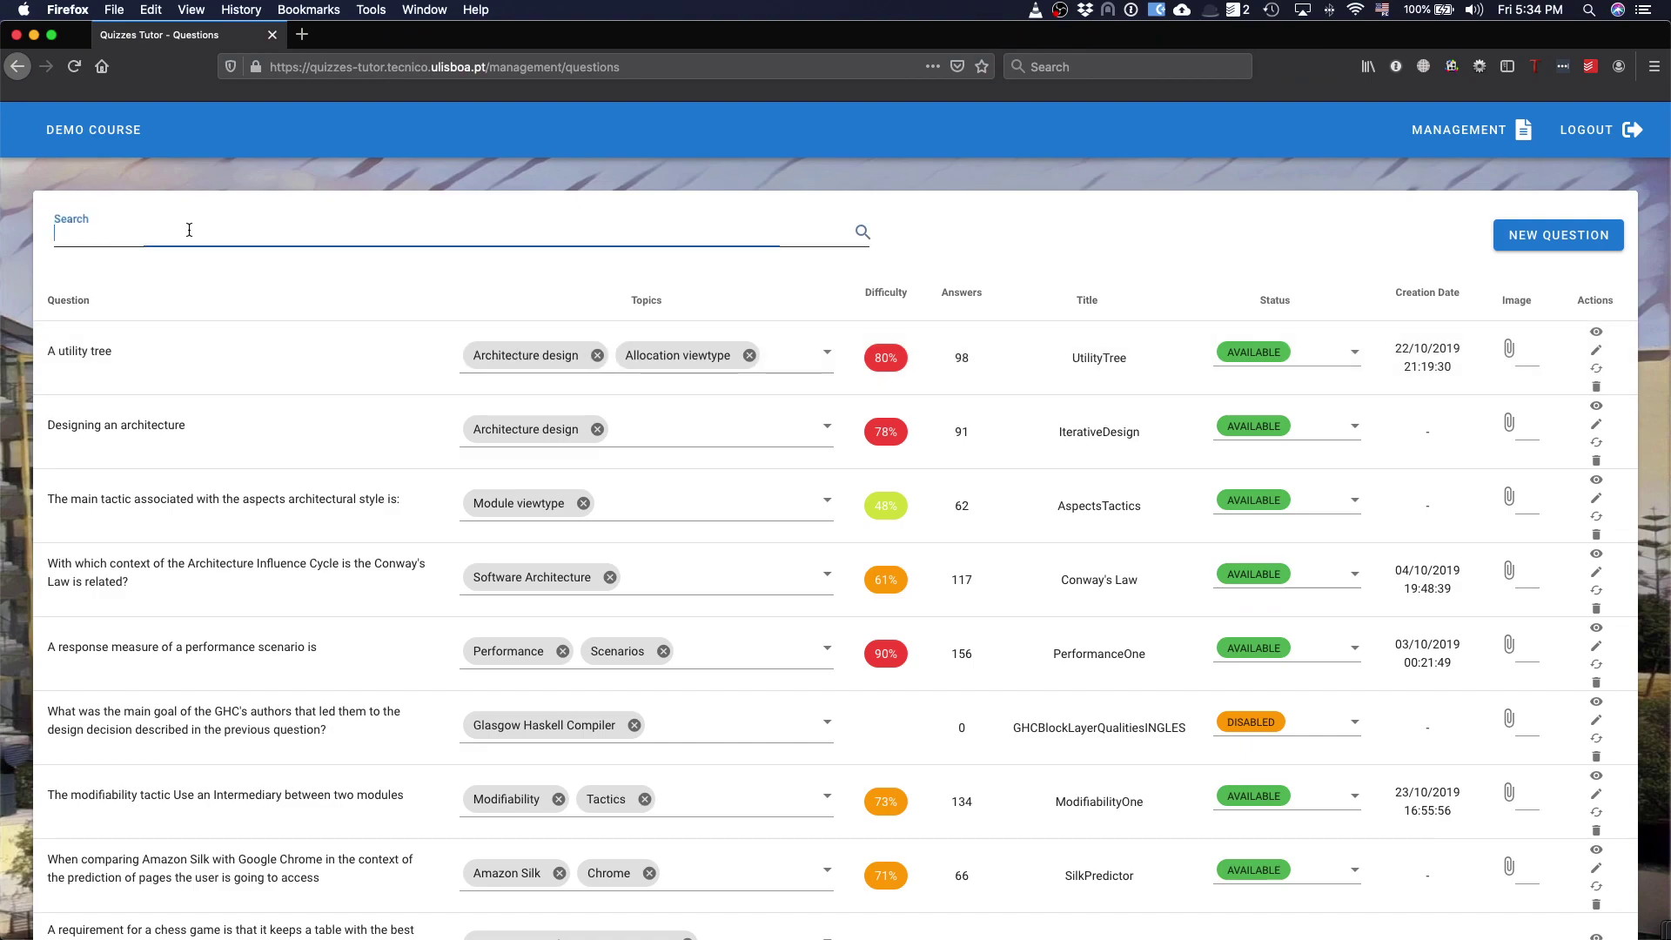
type("fi")
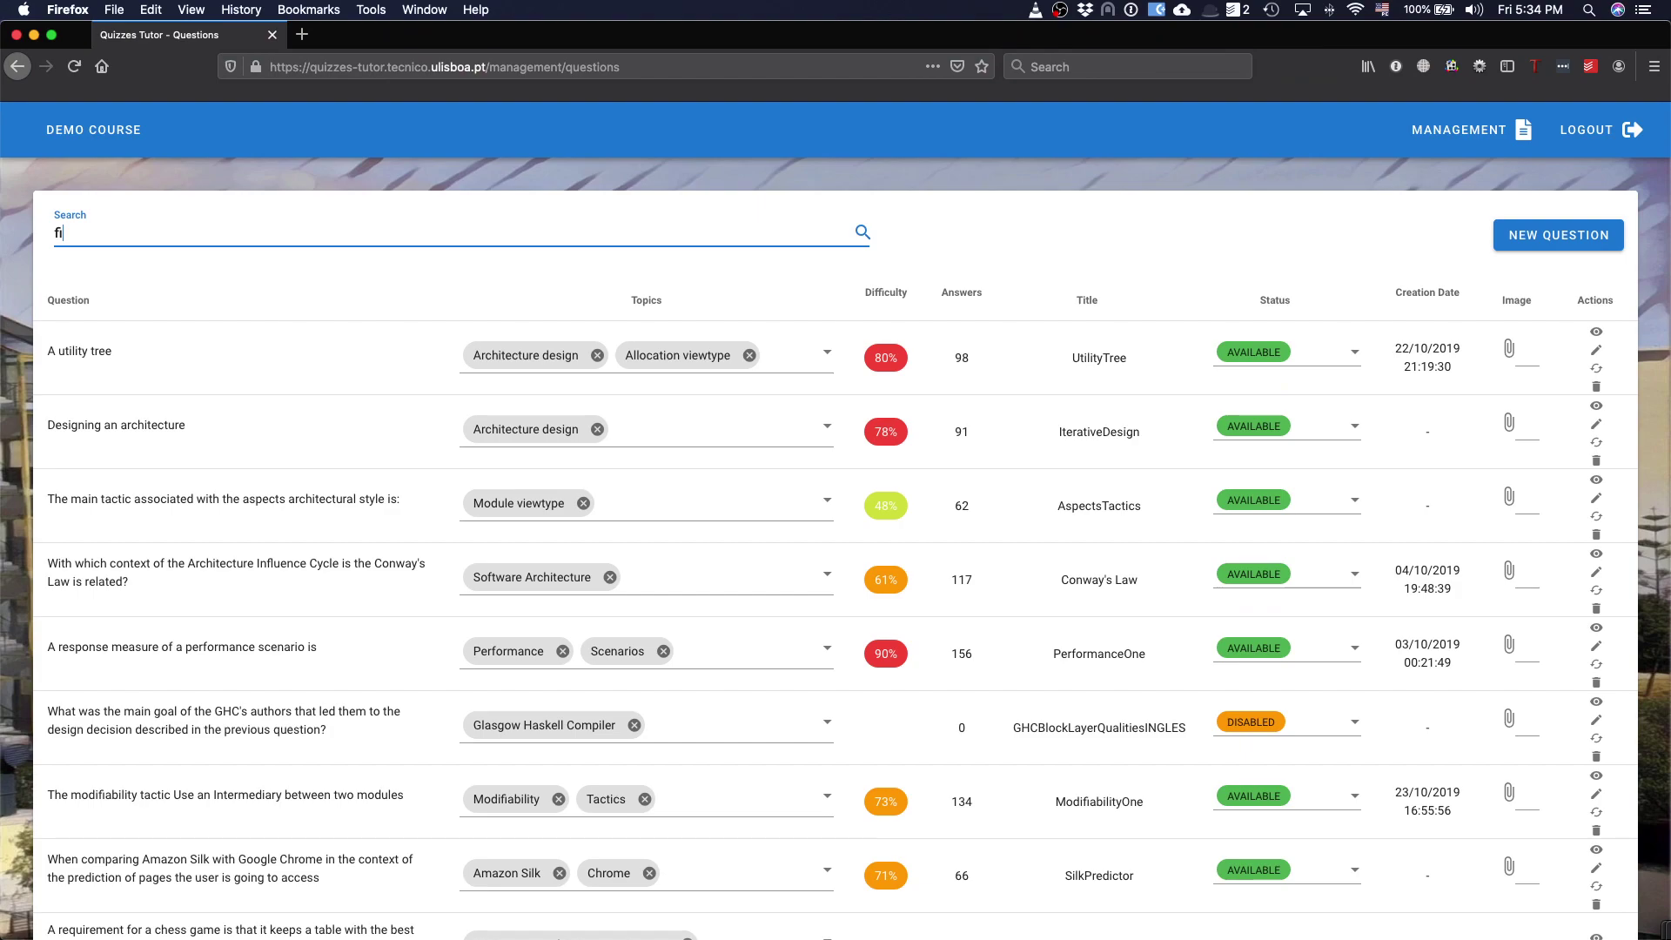
type("gur")
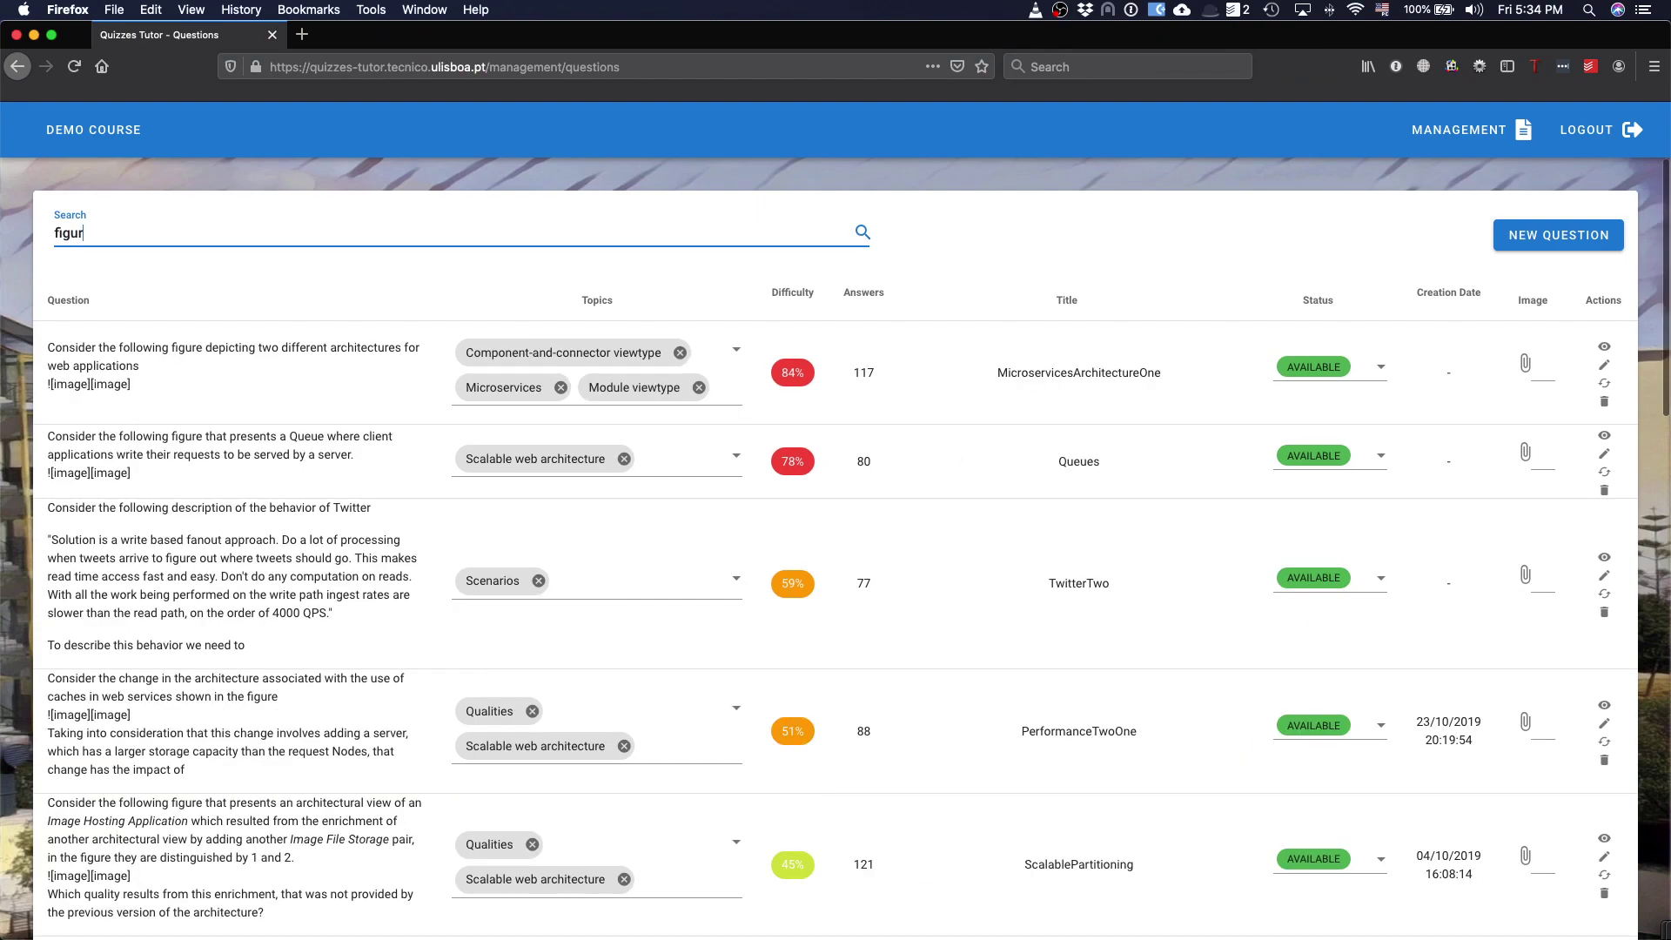
type("e")
scroll(72, 661, "down", 2)
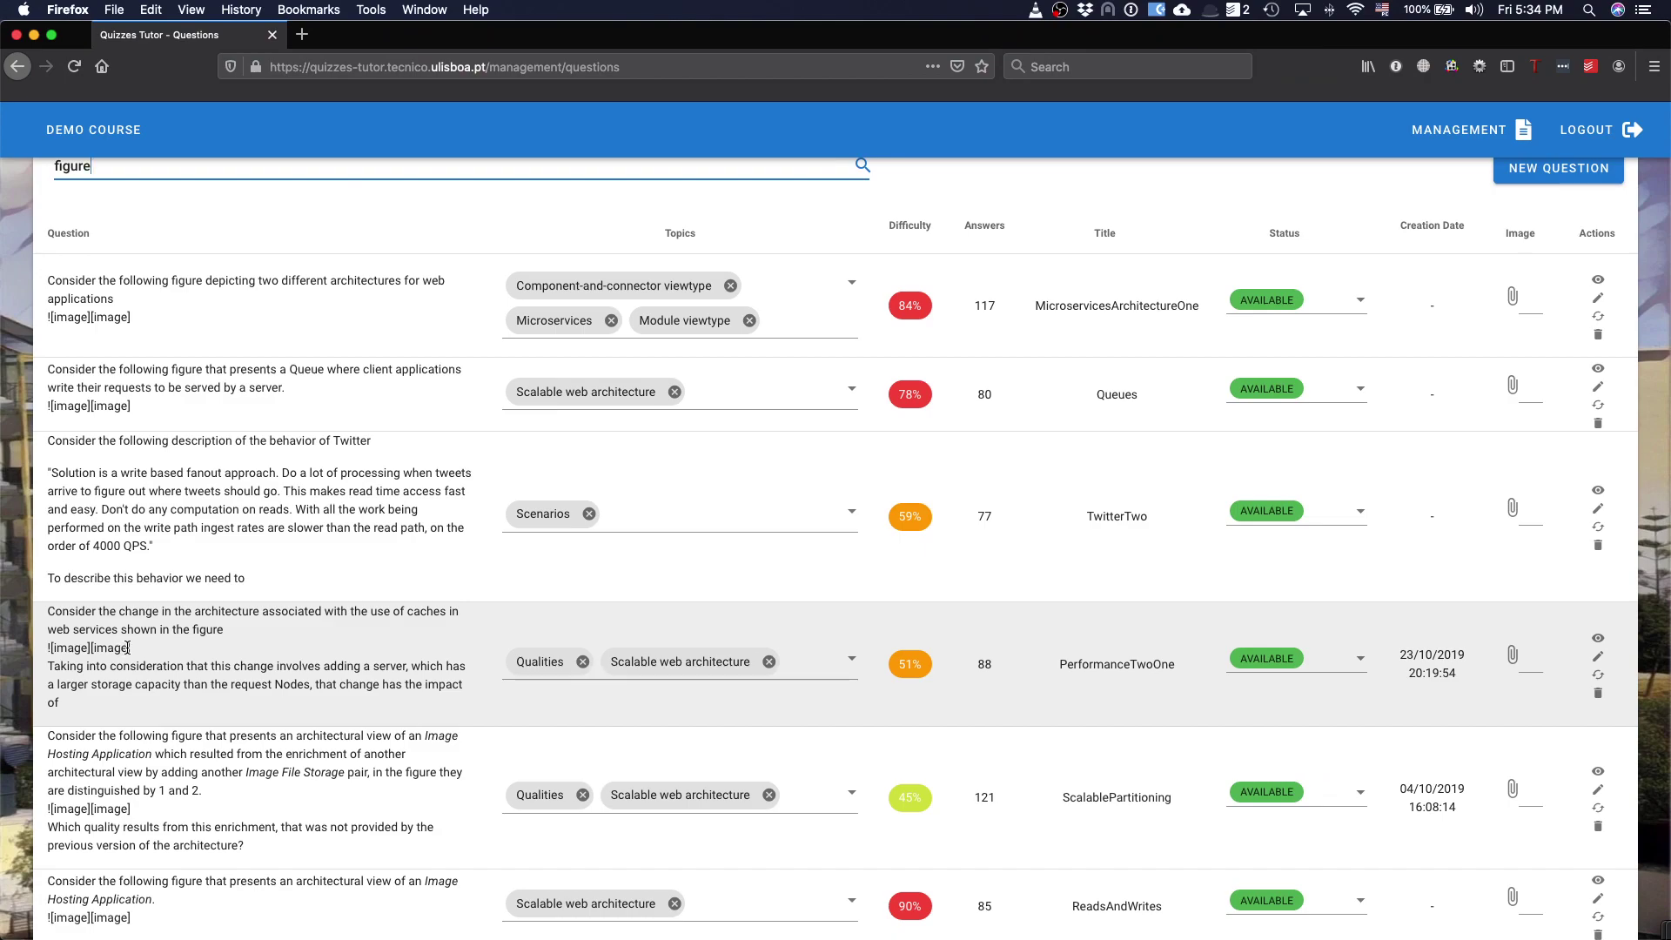
- Preview the PerformanceTwoOne question's content, then close the preview
left_click(164, 651)
scroll(488, 529, "down", 5)
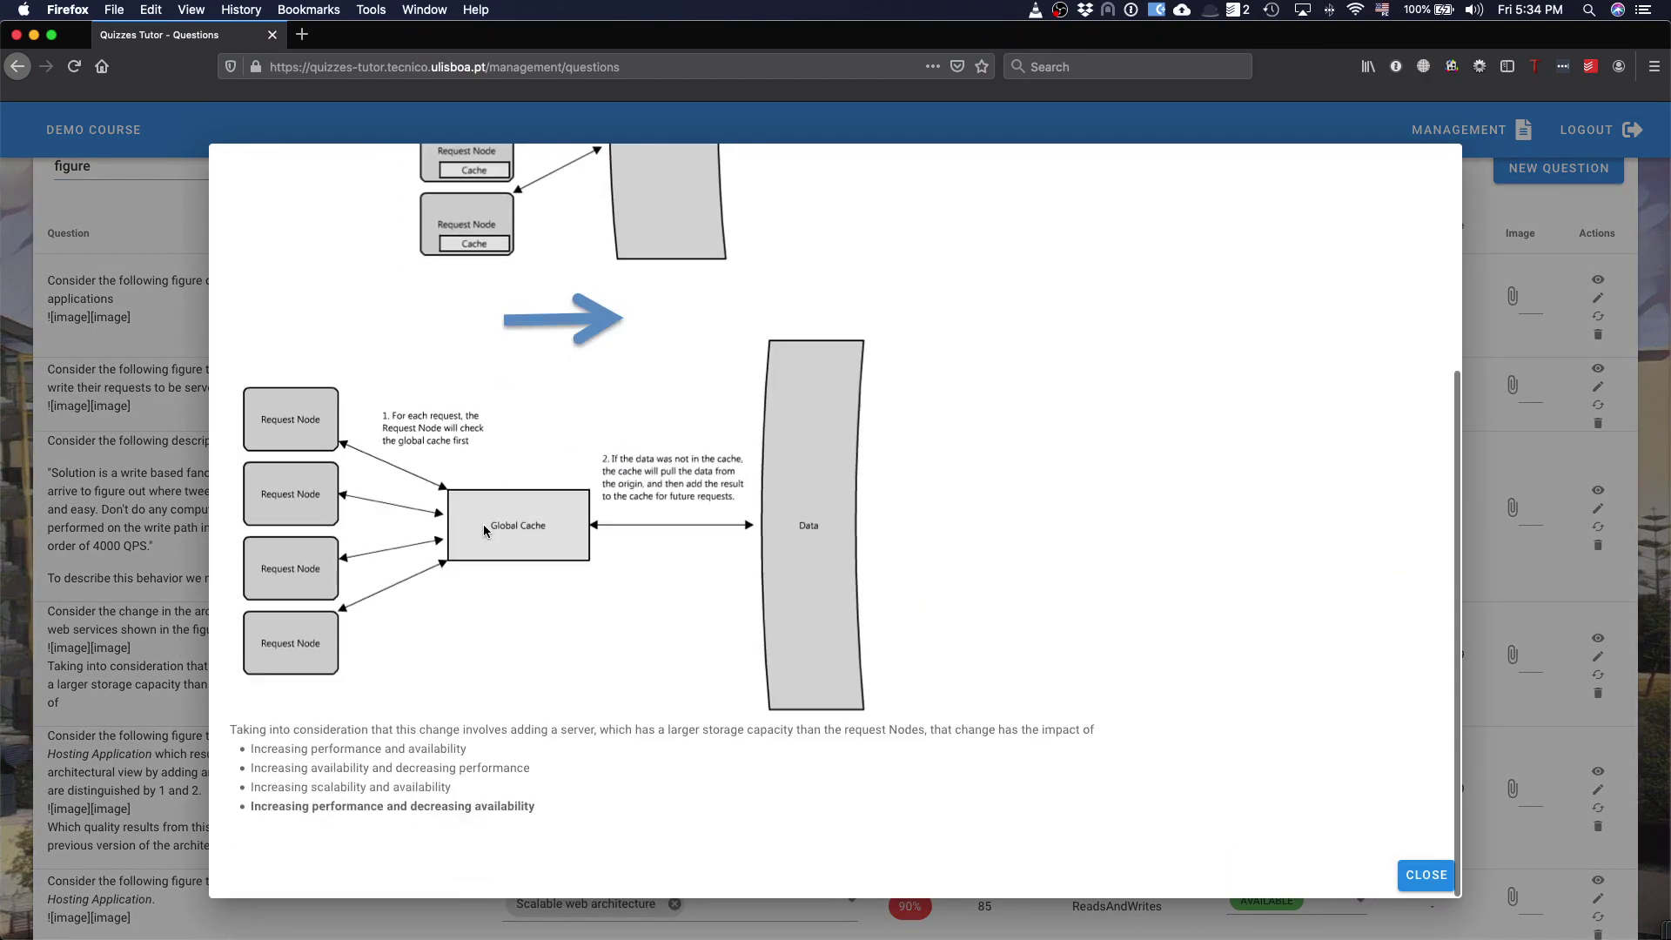
scroll(487, 529, "up", 5)
scroll(496, 526, "down", 5)
left_click(1429, 874)
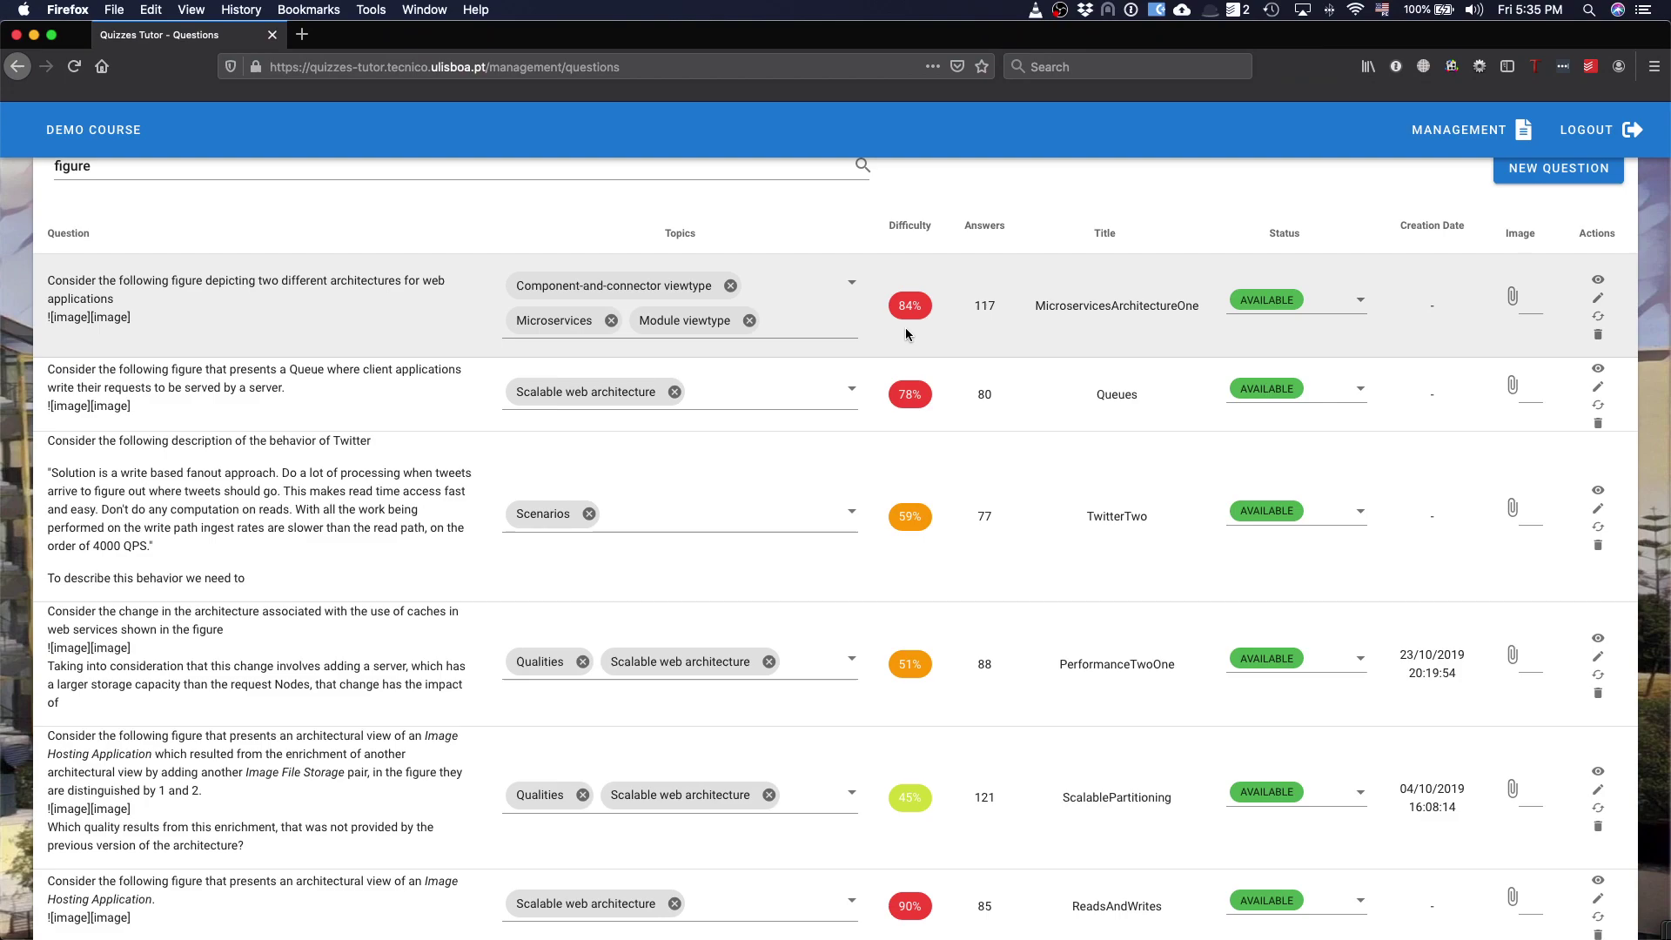
- Set MicroservicesArchitectureOne's status to AVAILABLE and show the management sections
left_click(1360, 300)
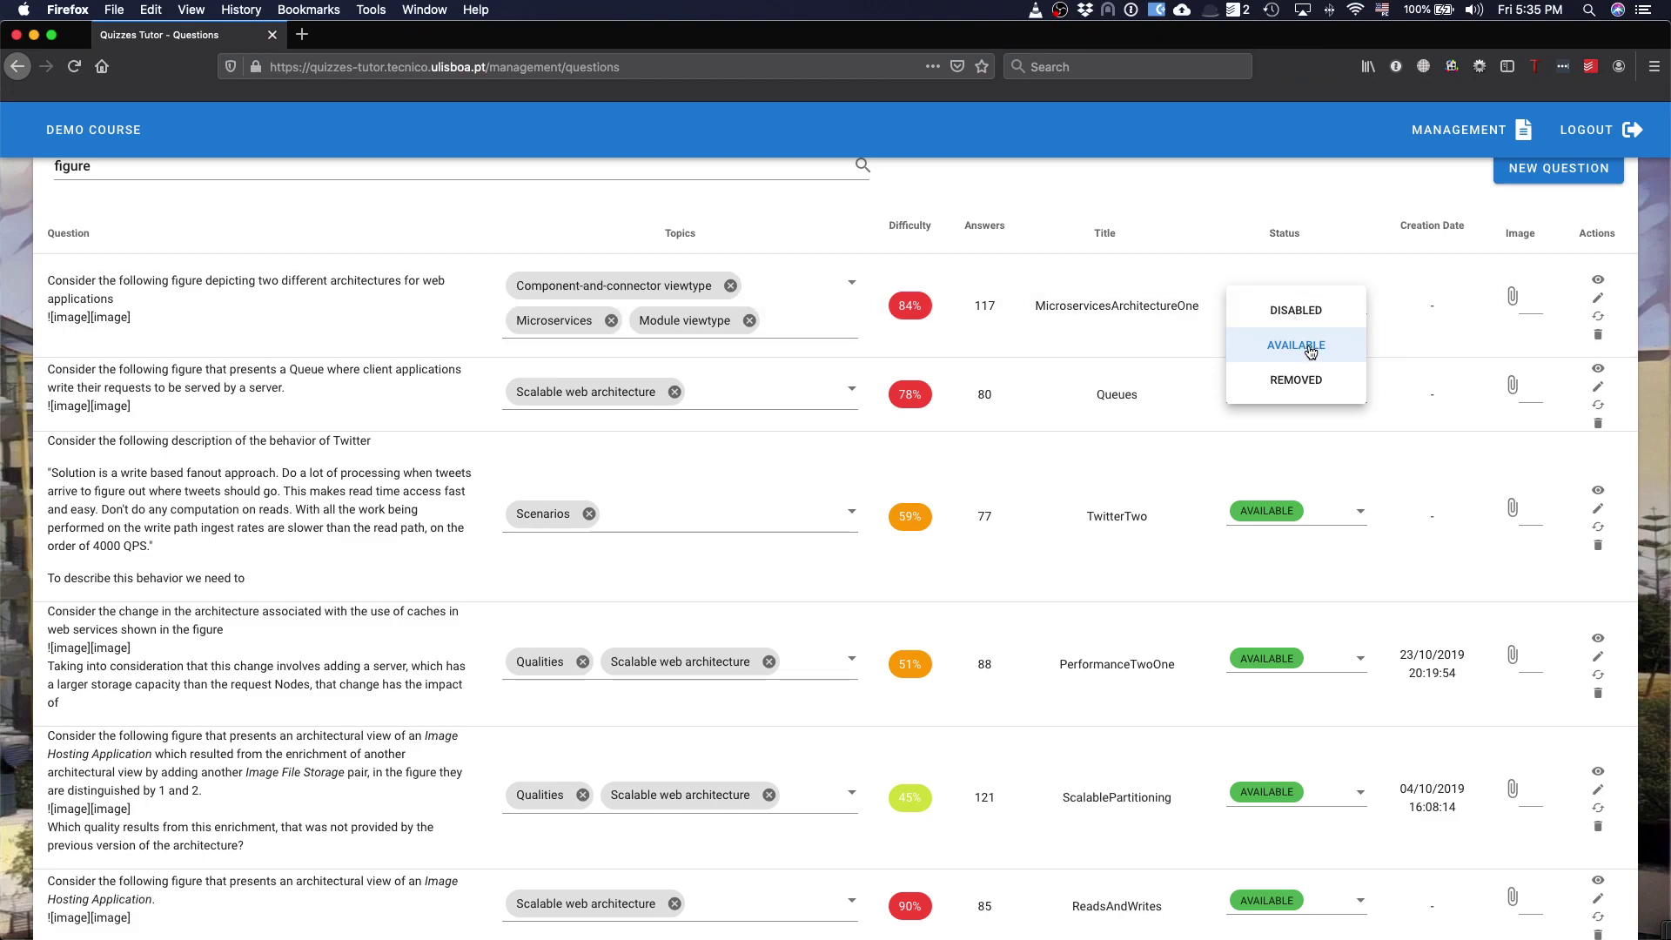
left_click(1311, 351)
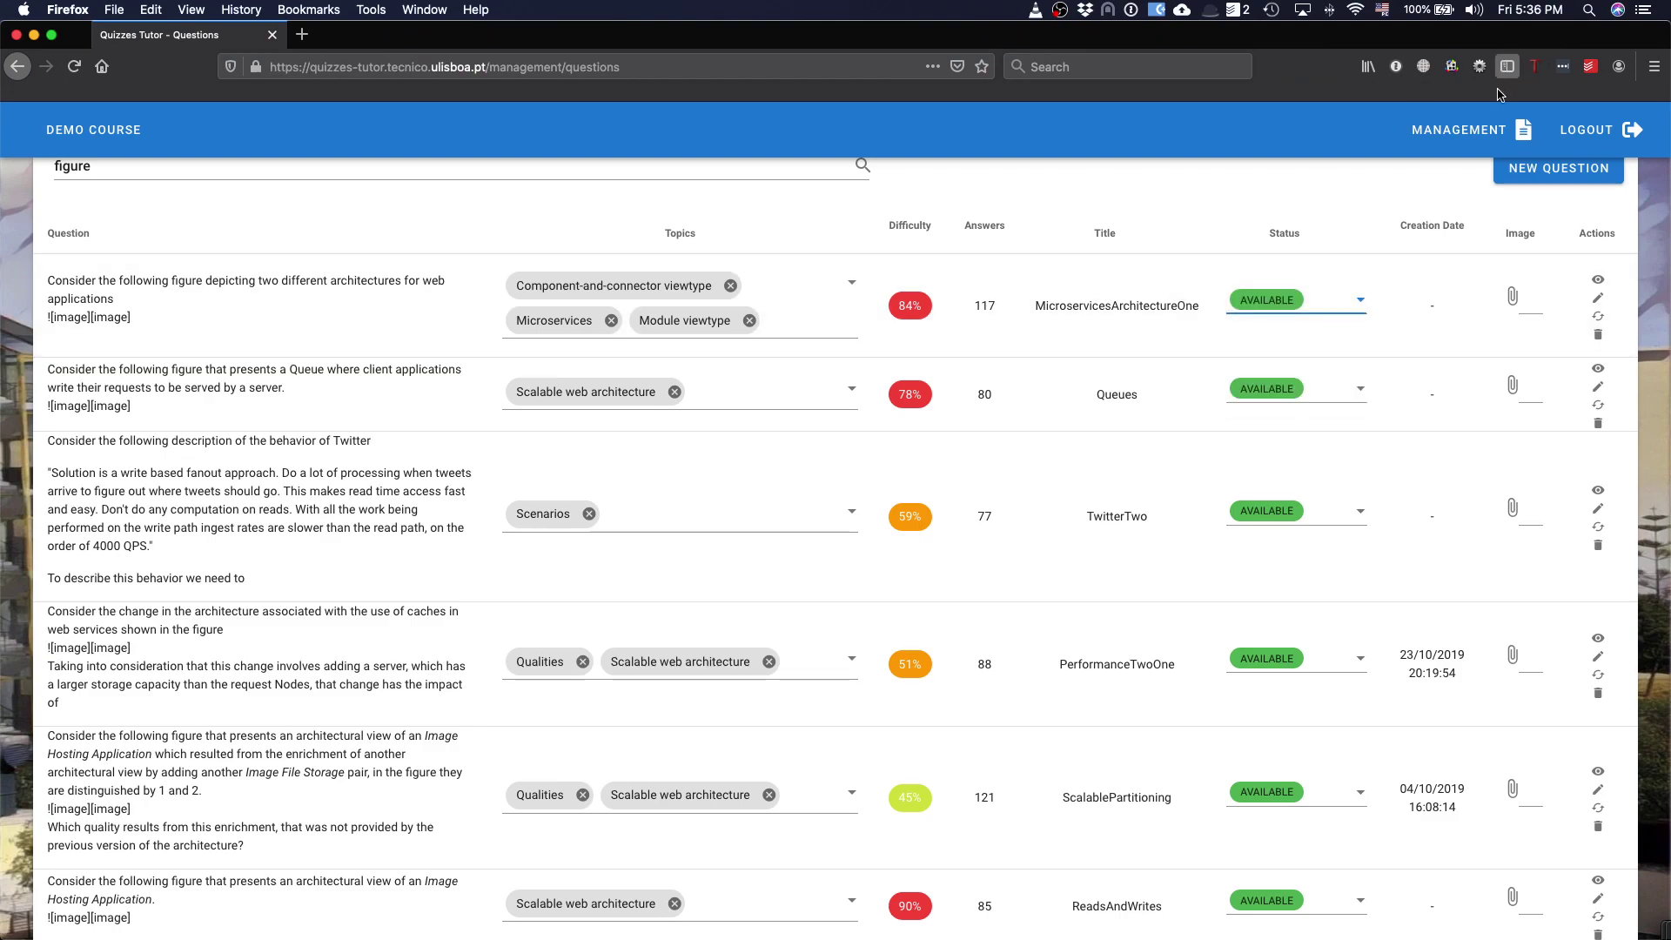
left_click(1461, 132)
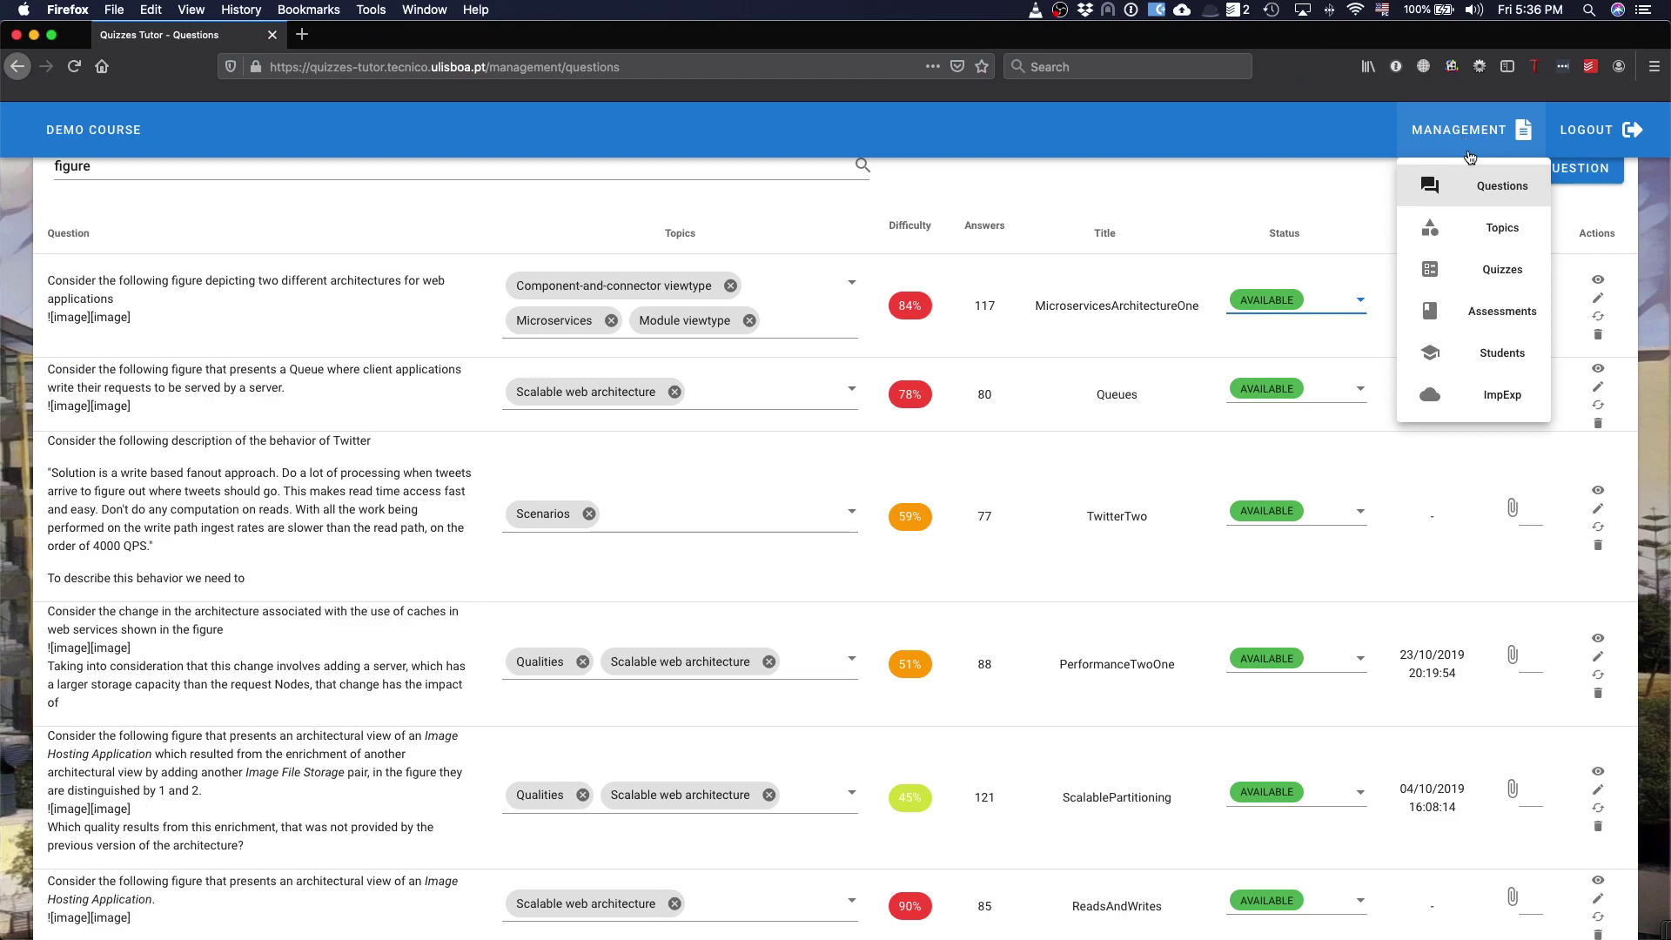
- Open the Topics page and filter it by 'adv' down to Adventure Builder
left_click(1510, 237)
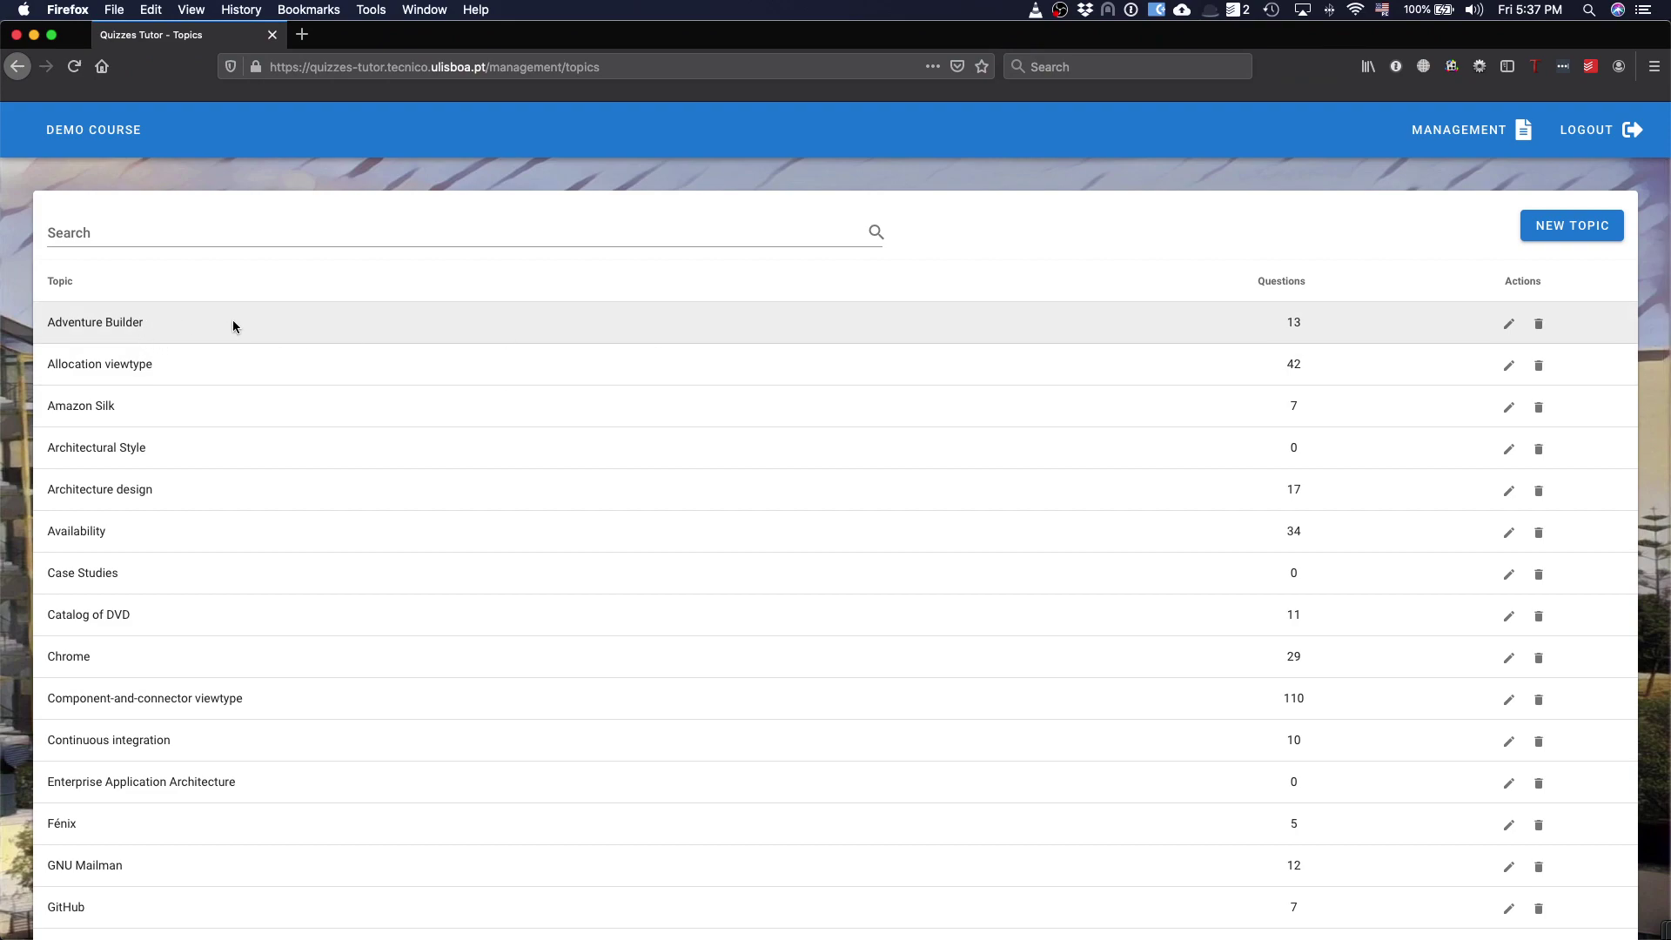
left_click(191, 222)
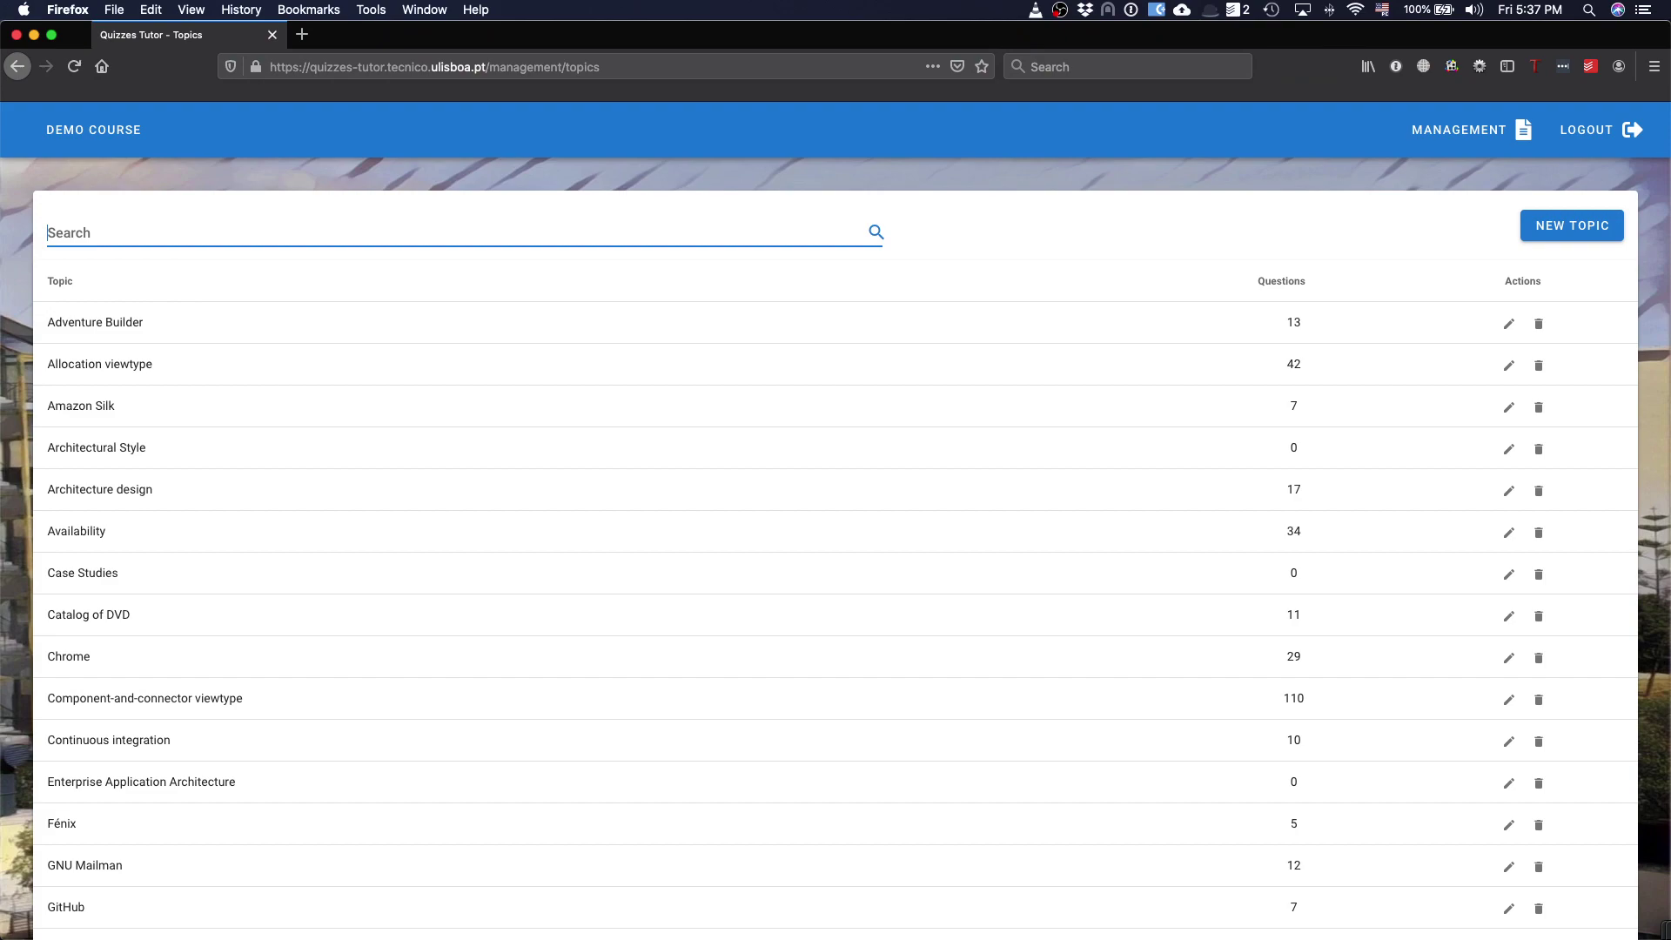
type("ad")
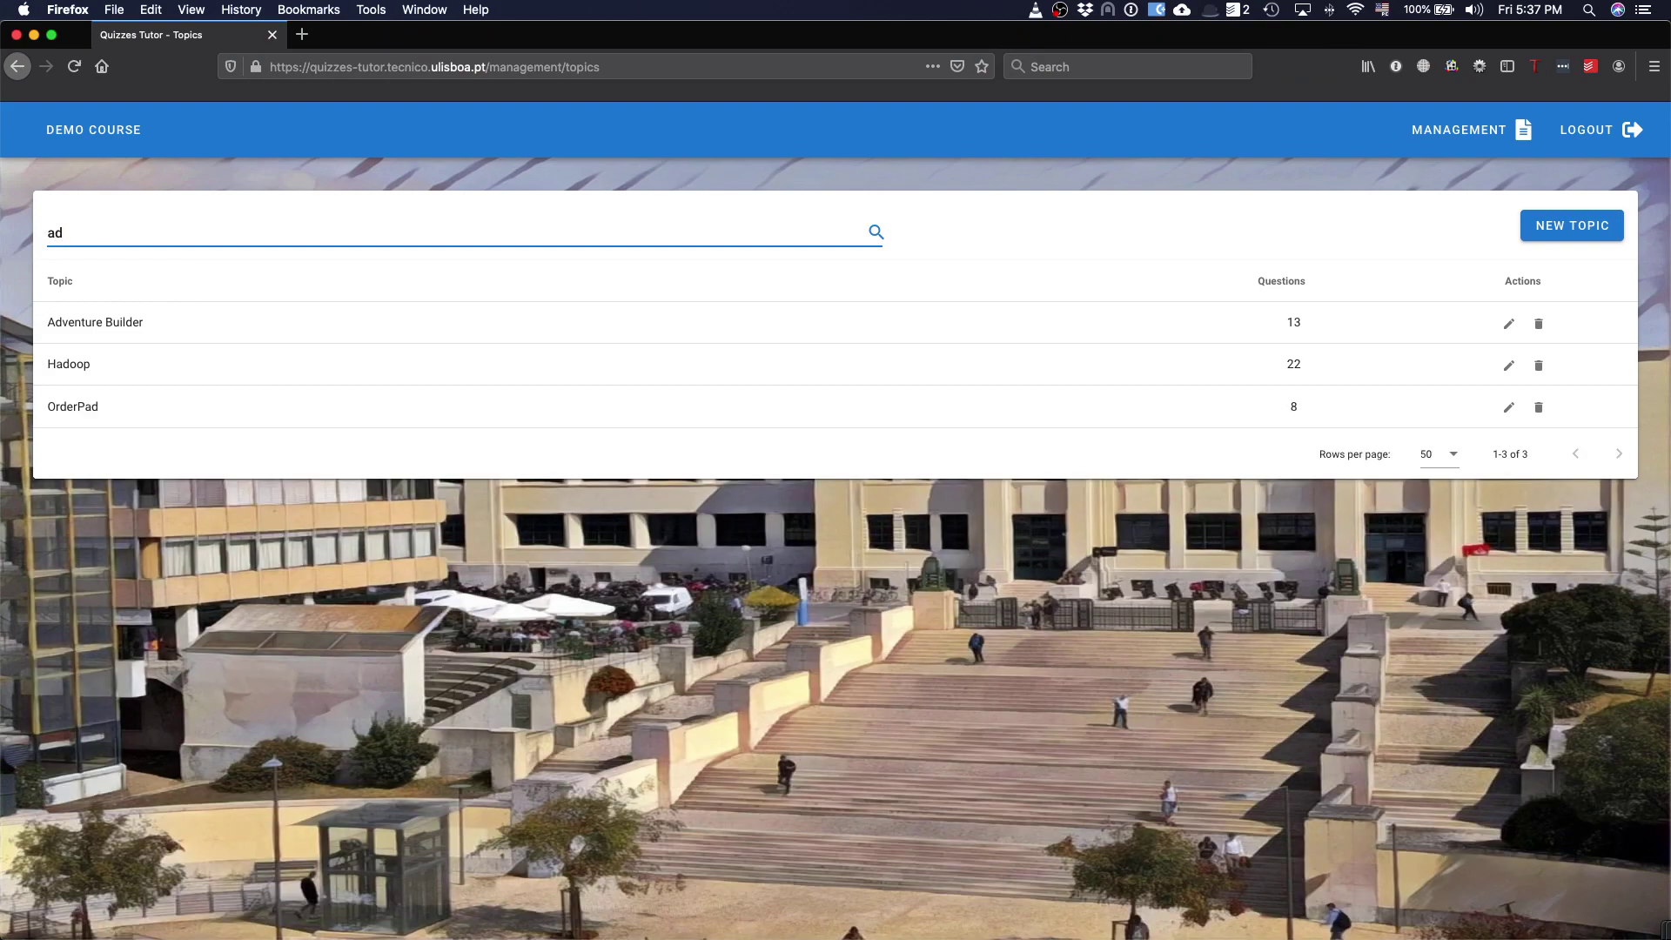
type("v")
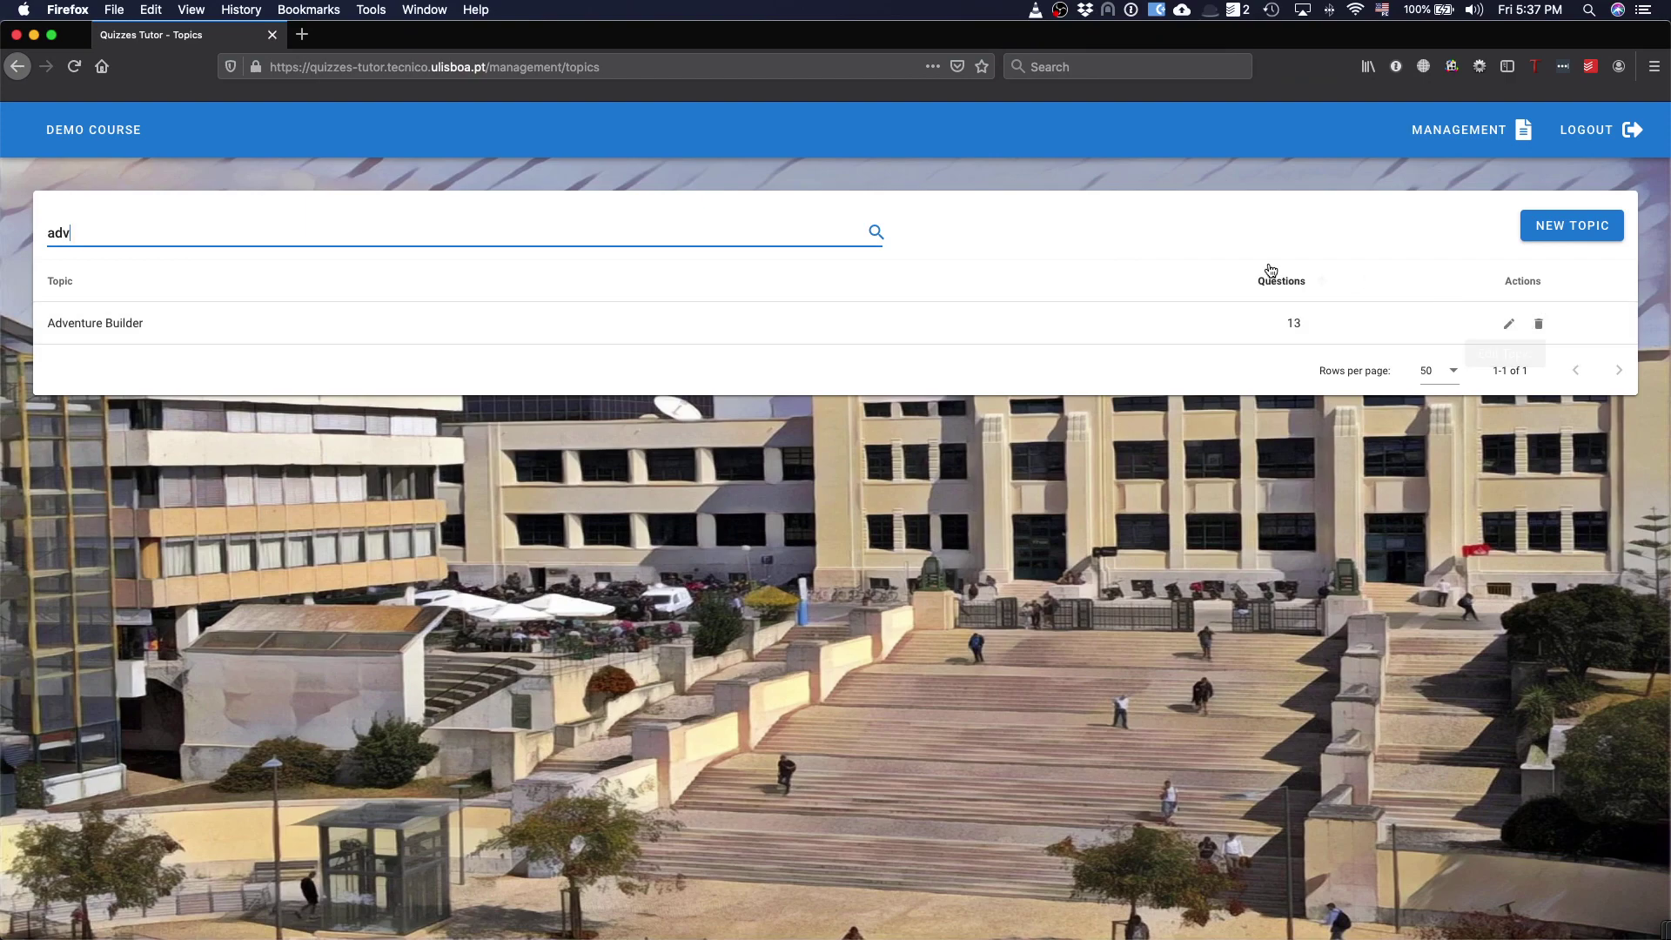
left_click(1458, 130)
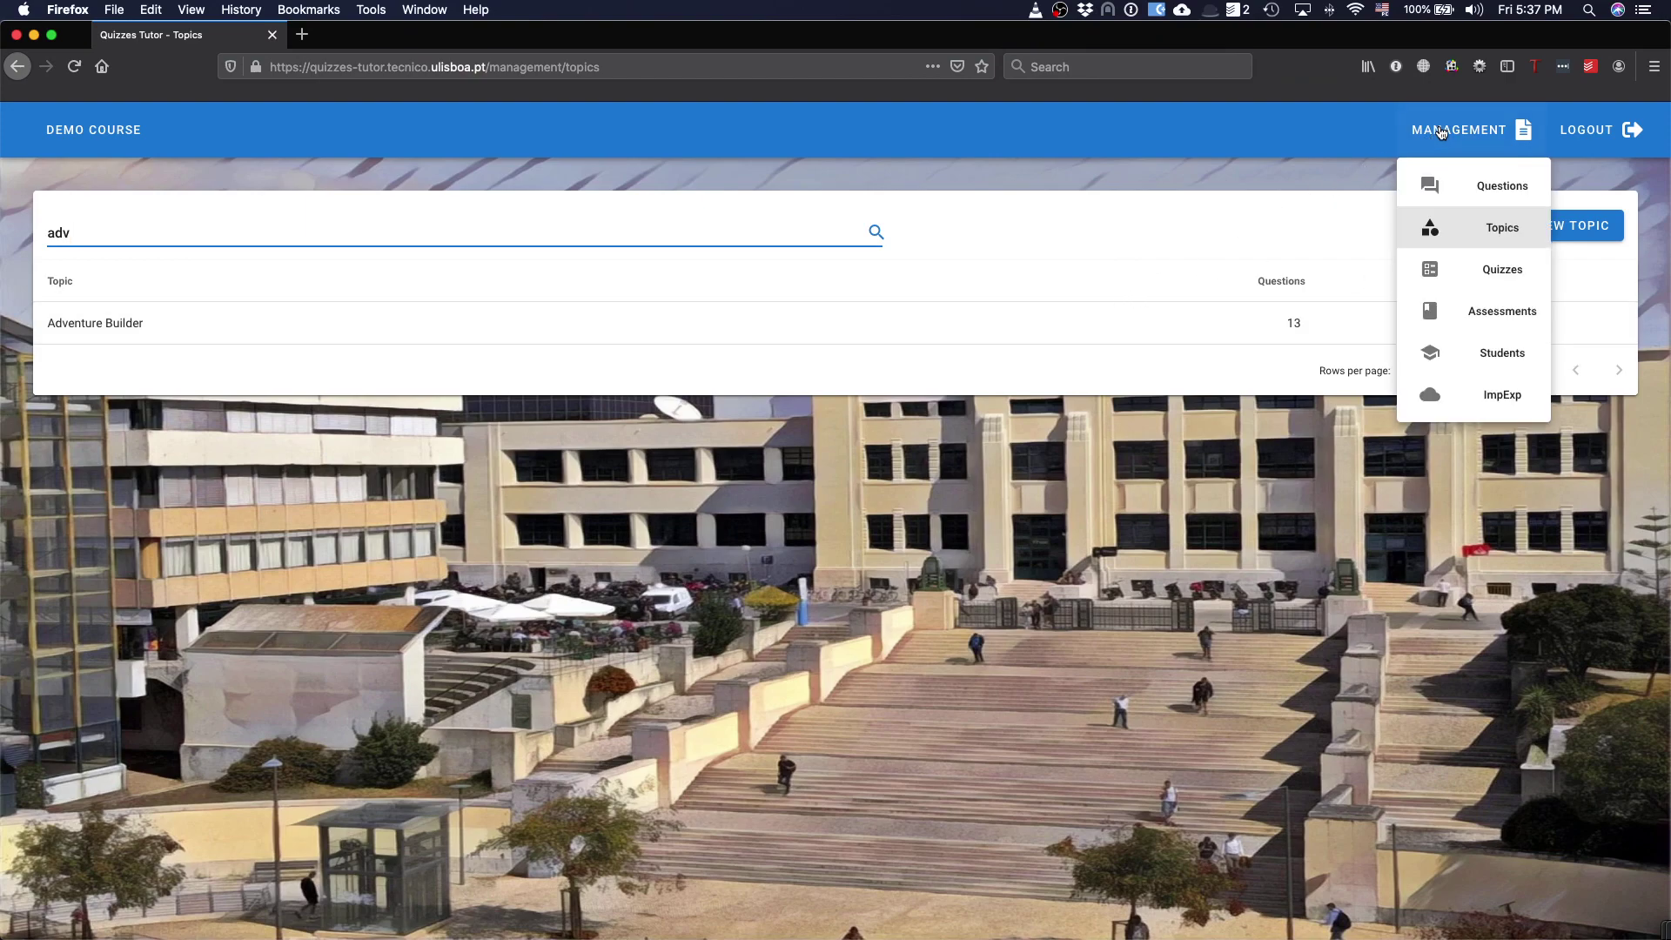
- Go to the course Quizzes page and start a new quiz
left_click(1478, 275)
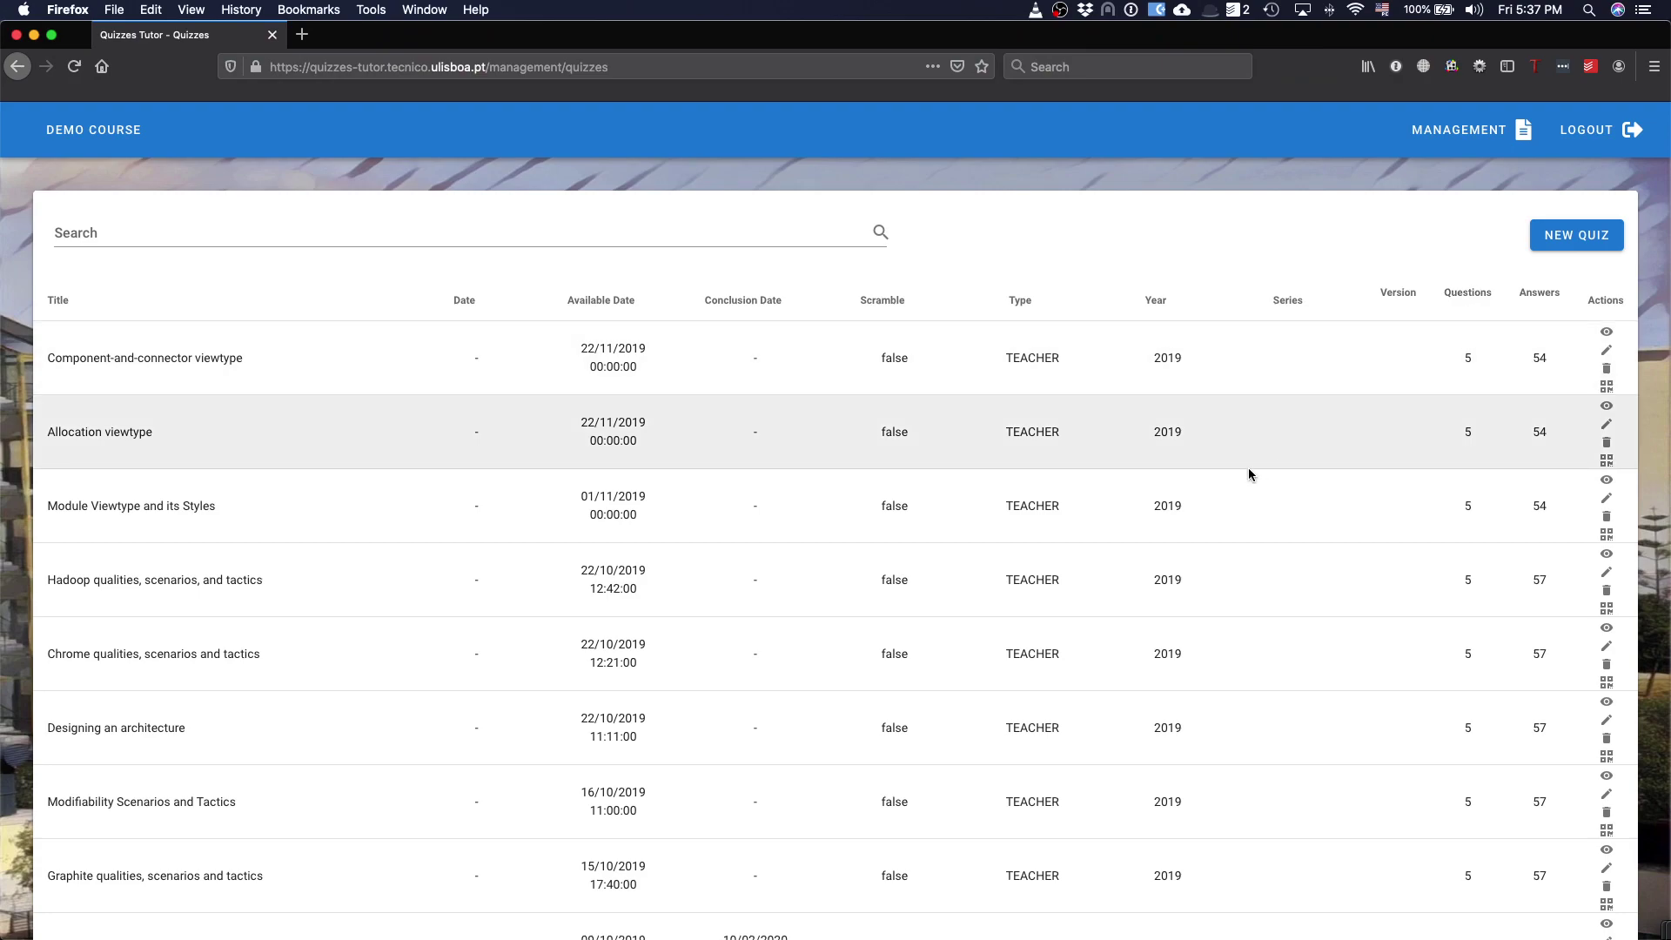
scroll(1249, 474, "down", 5)
scroll(1249, 474, "up", 5)
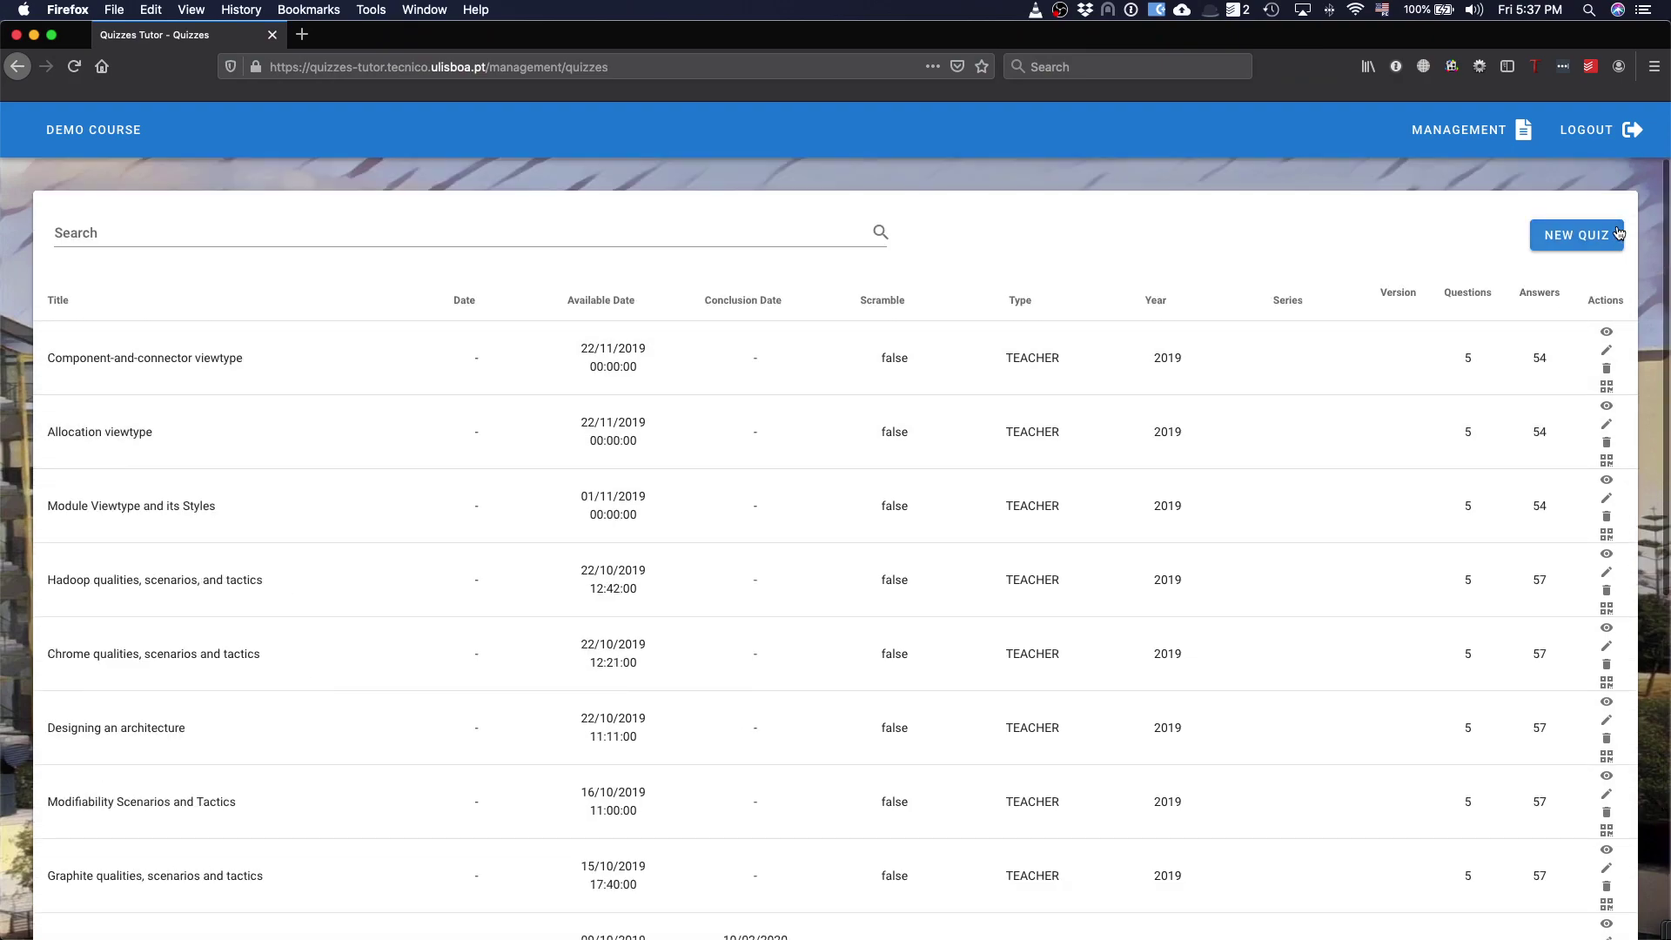
left_click(1602, 237)
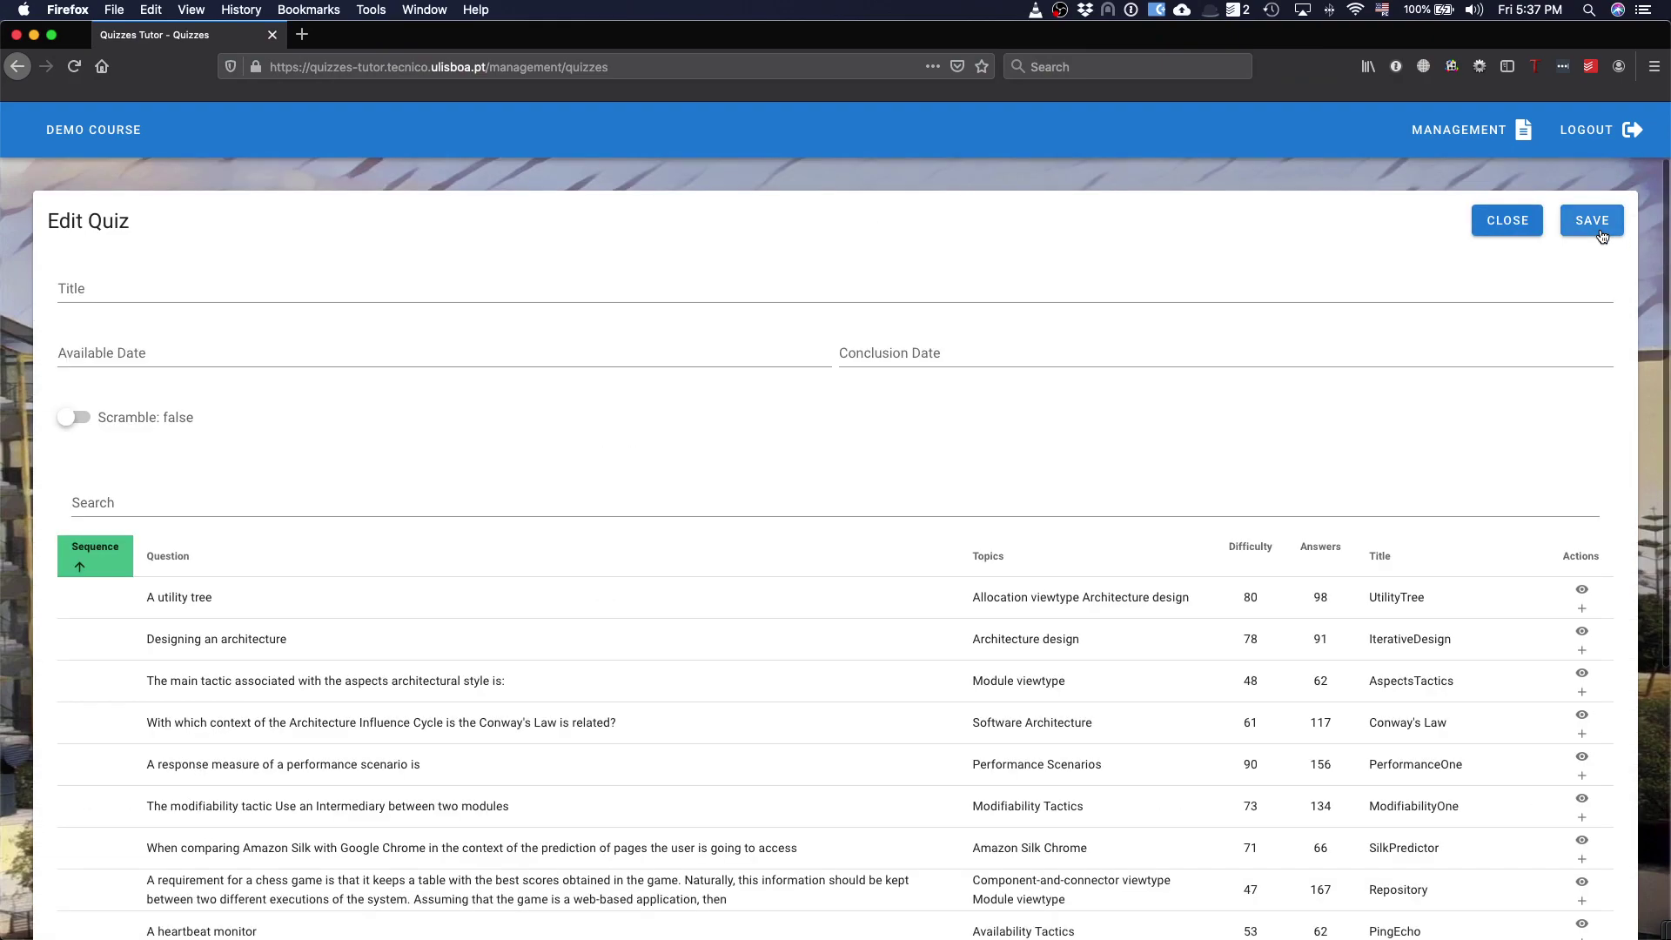
scroll(1078, 455, "down", 4)
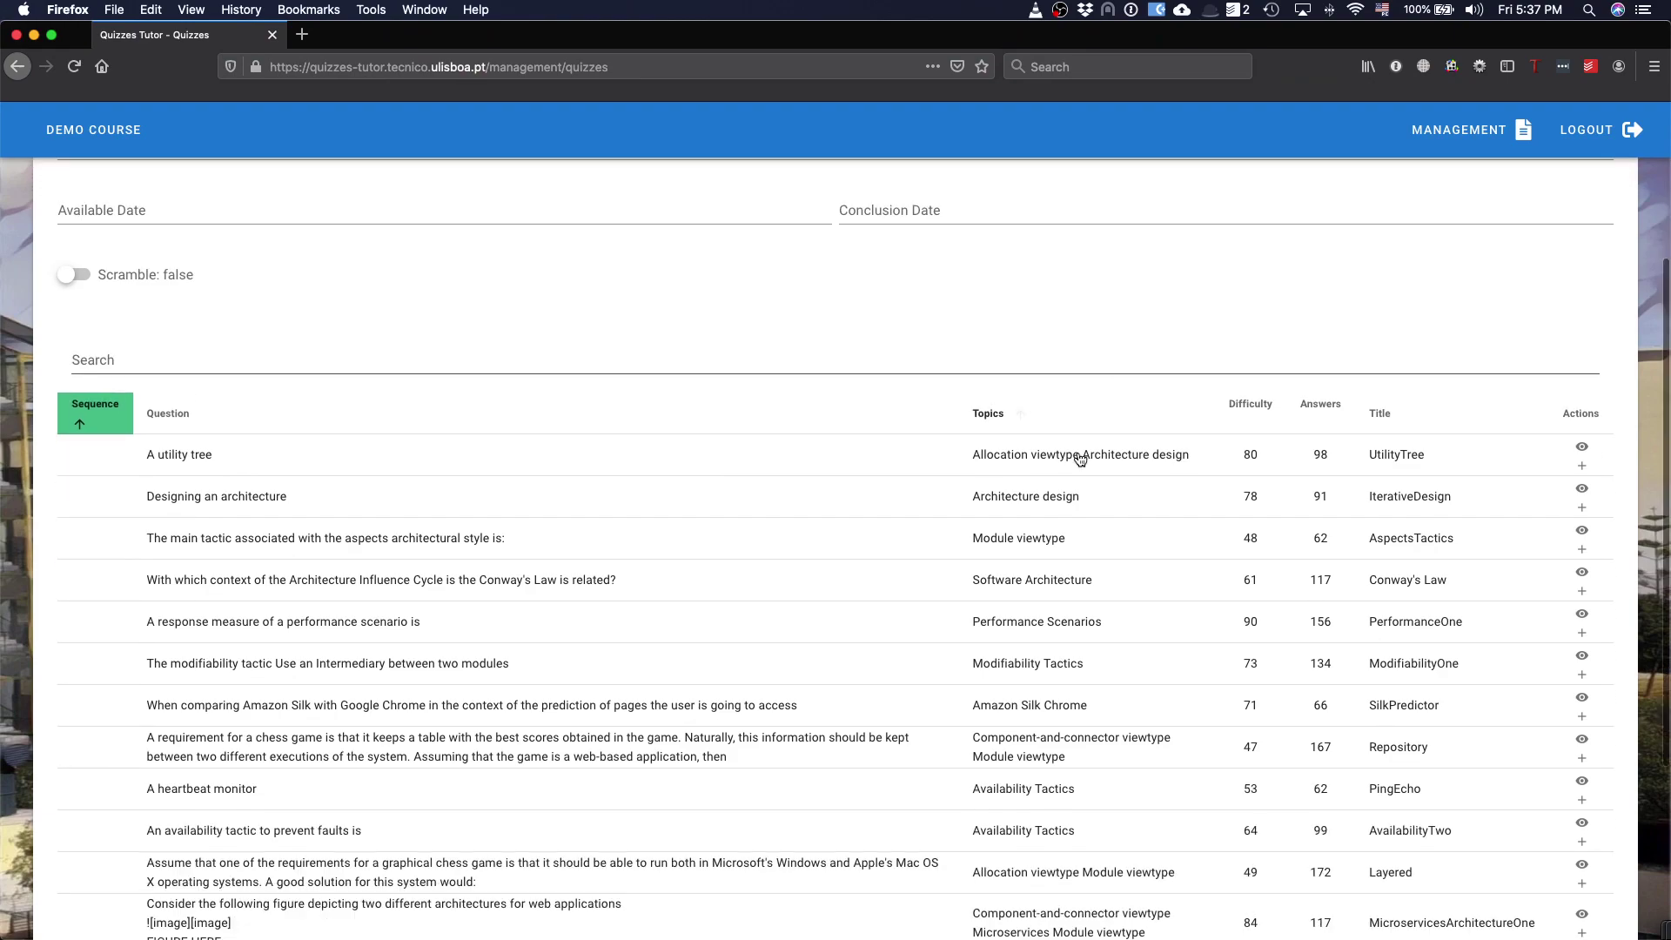
scroll(1077, 454, "up", 4)
scroll(1078, 459, "down", 4)
scroll(1077, 459, "up", 4)
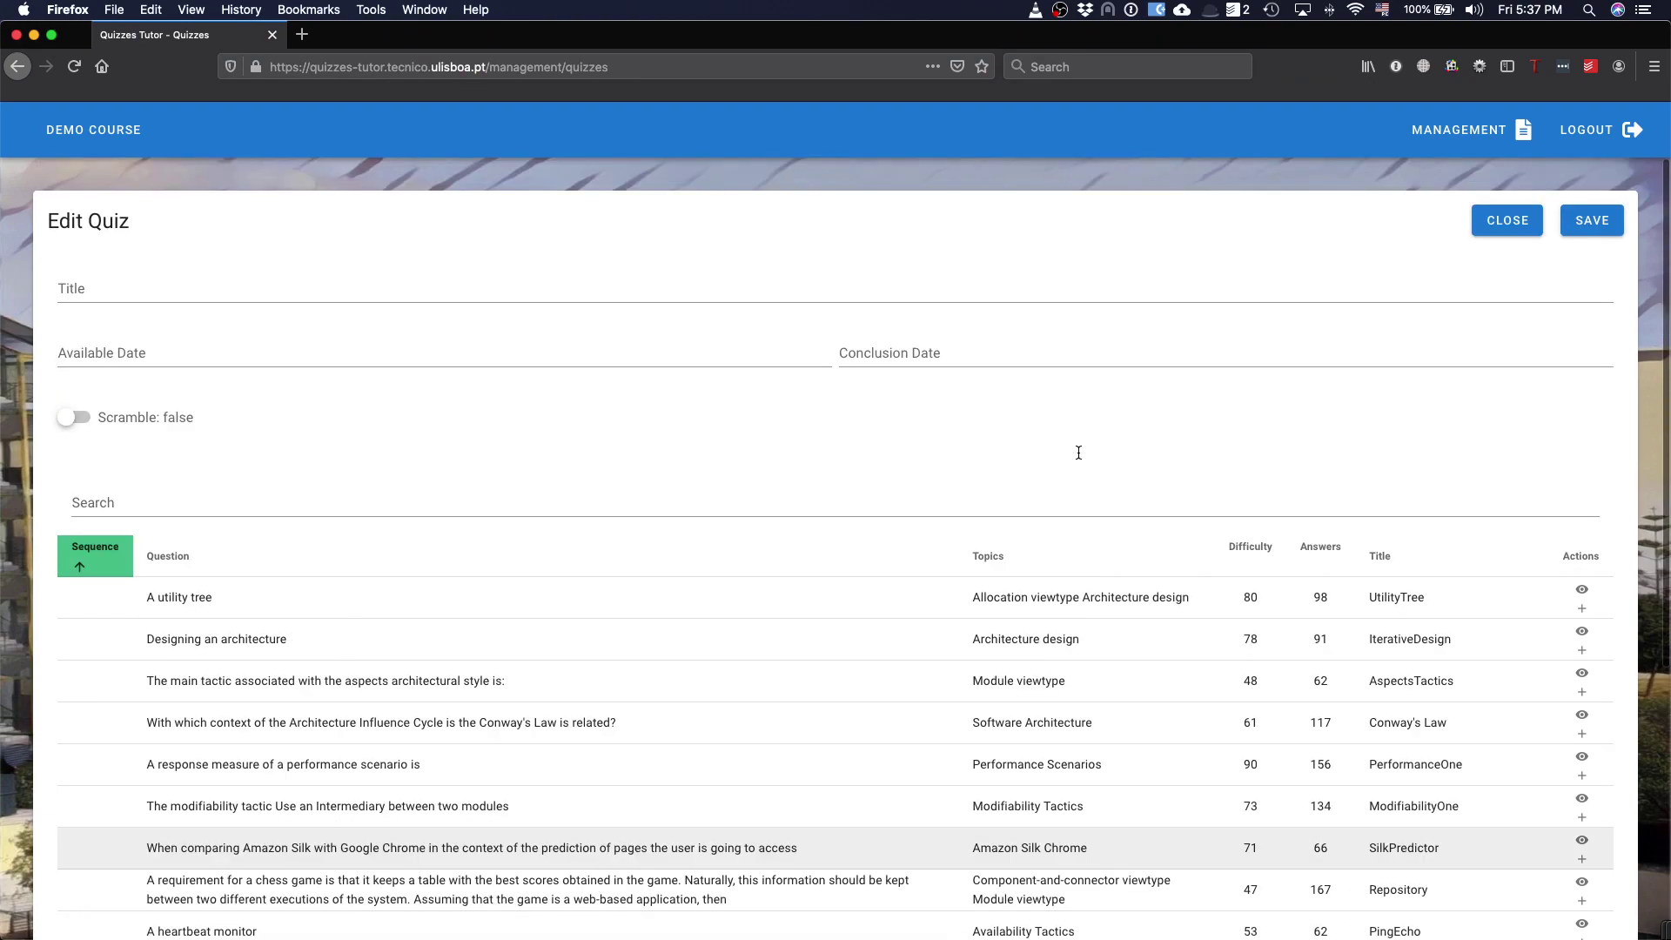
- Enter 'Quiz 1' as the new quiz's title
left_click(90, 289)
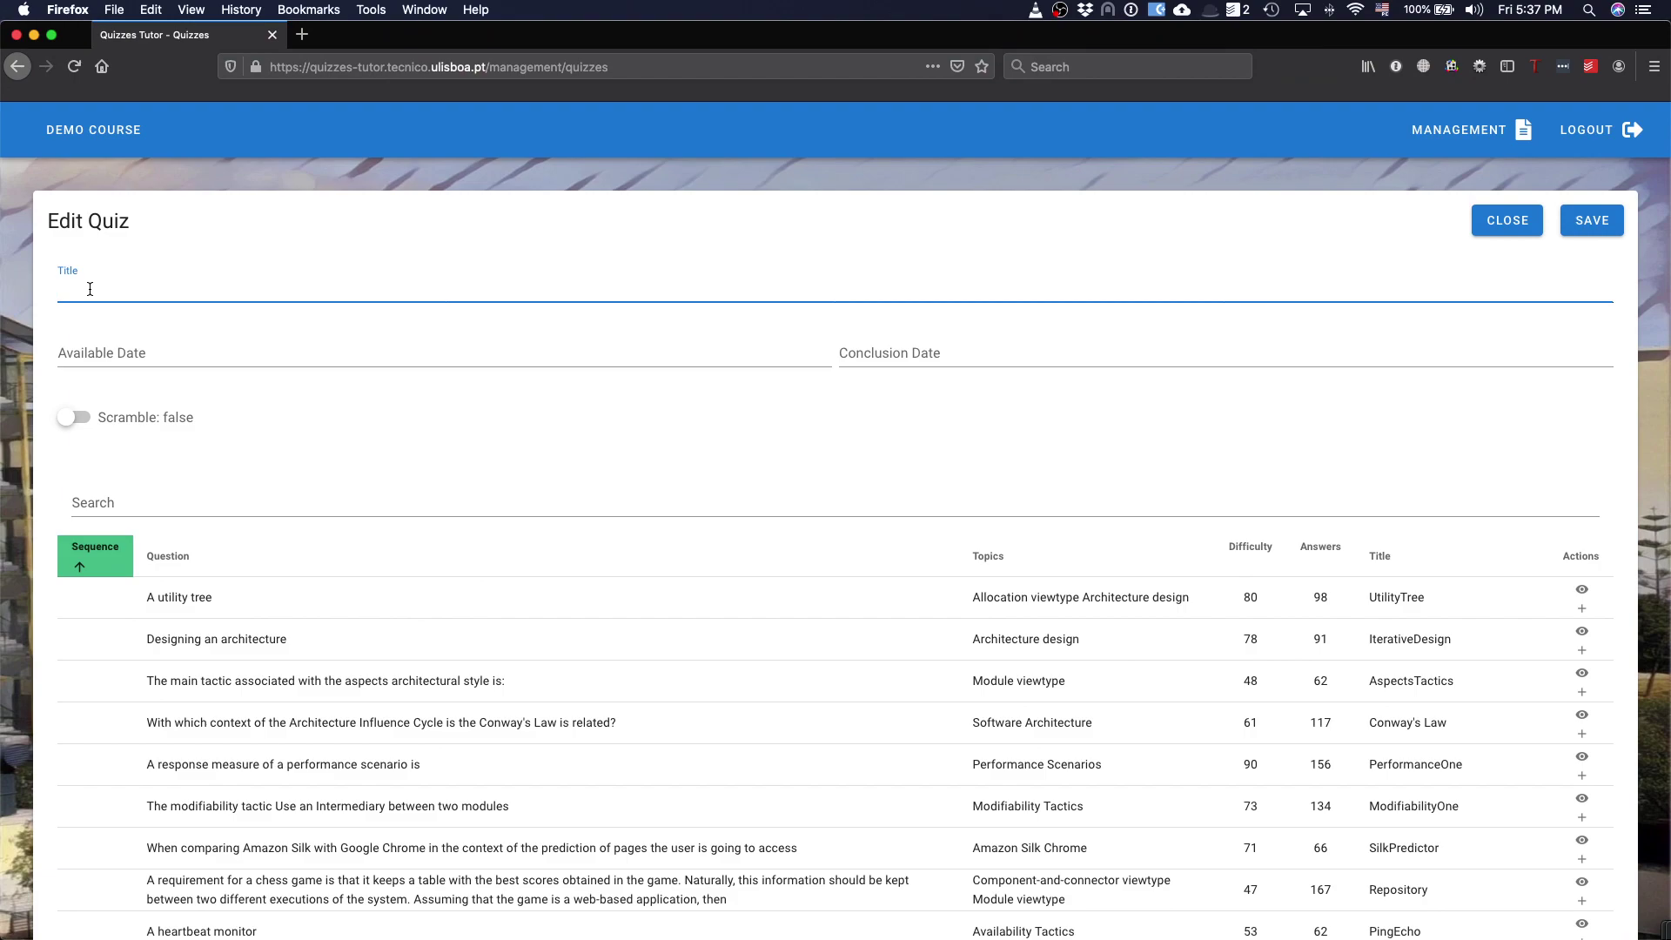
type("Quizz")
key("BackSpace")
key("Tab")
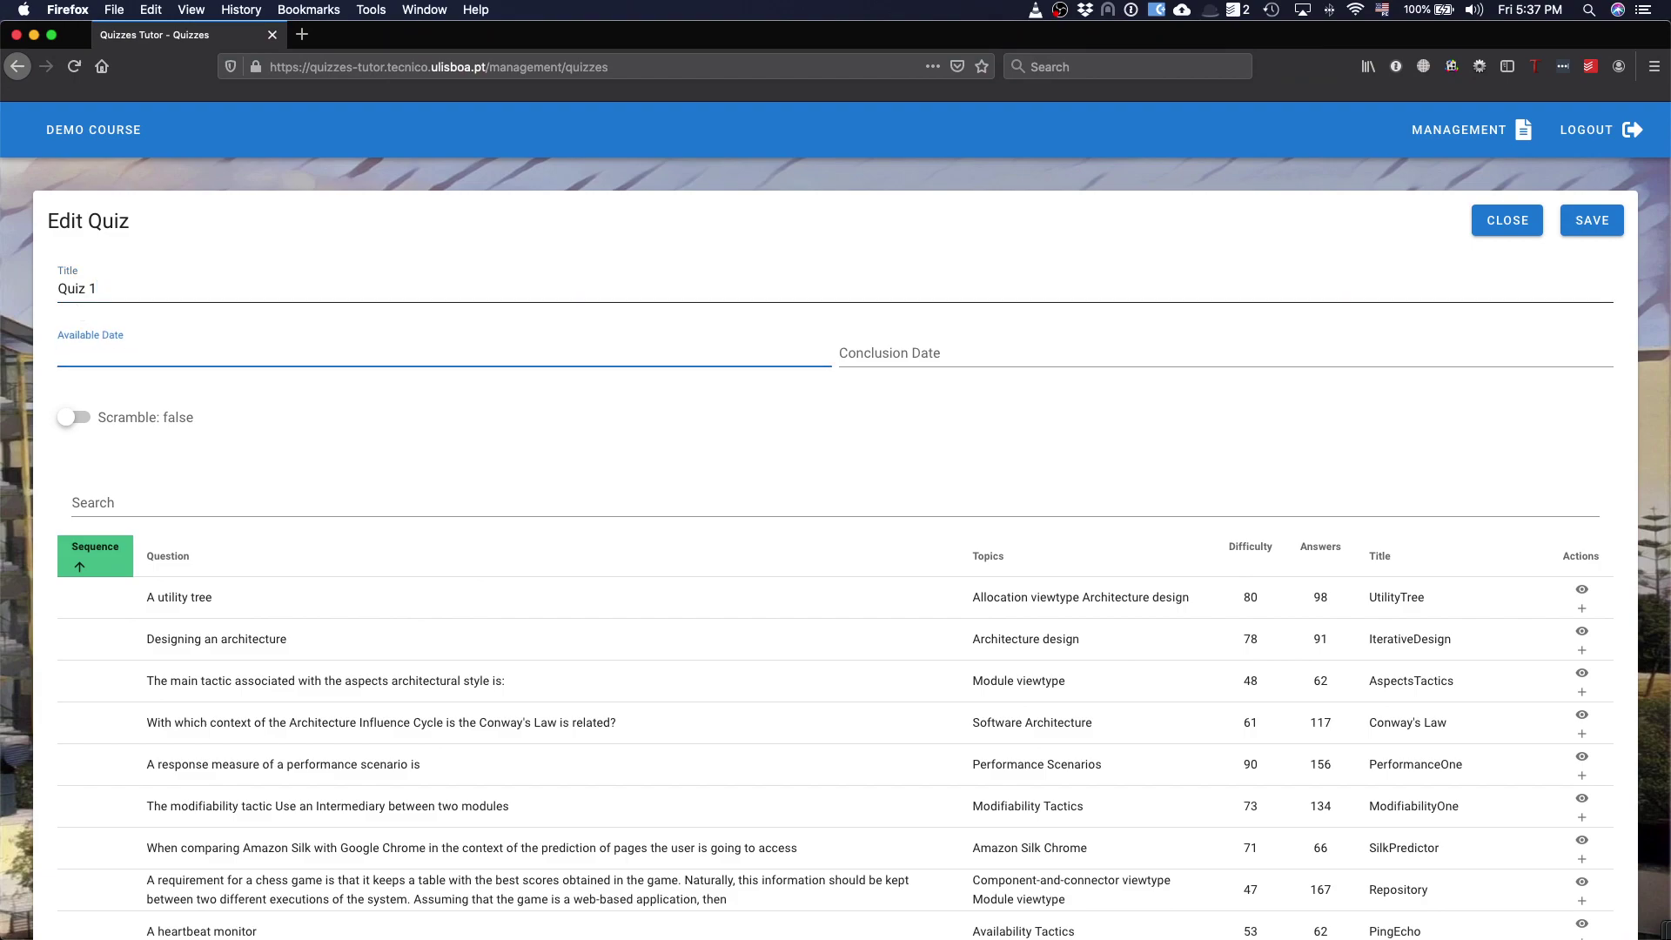
left_click(115, 340)
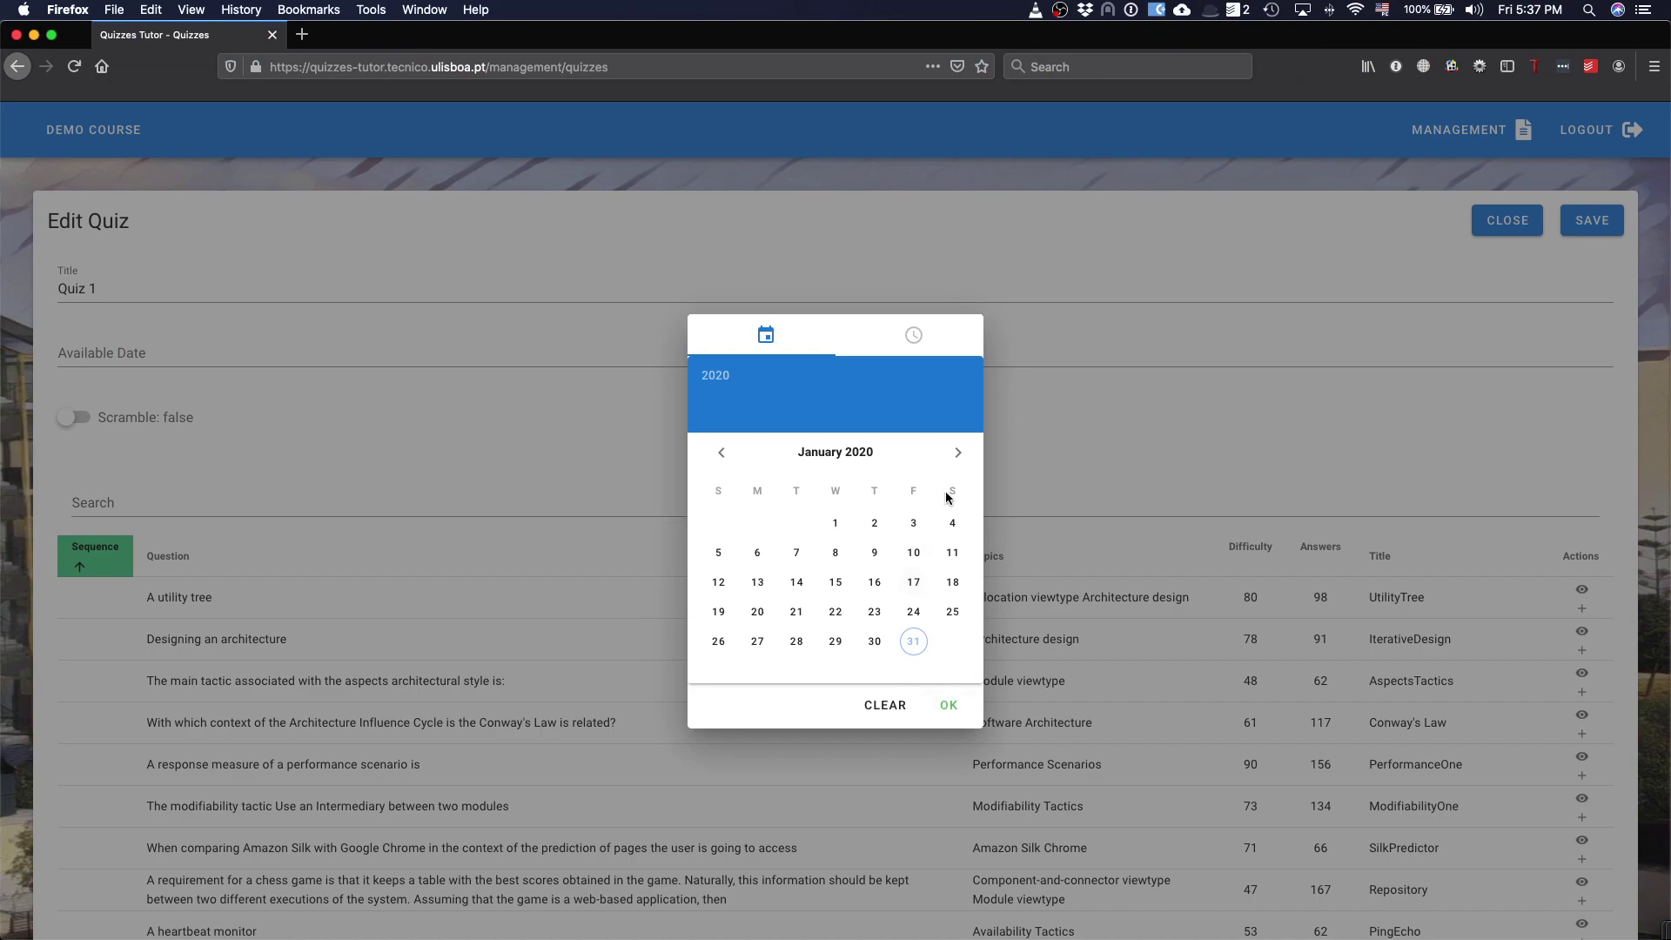
left_click(959, 455)
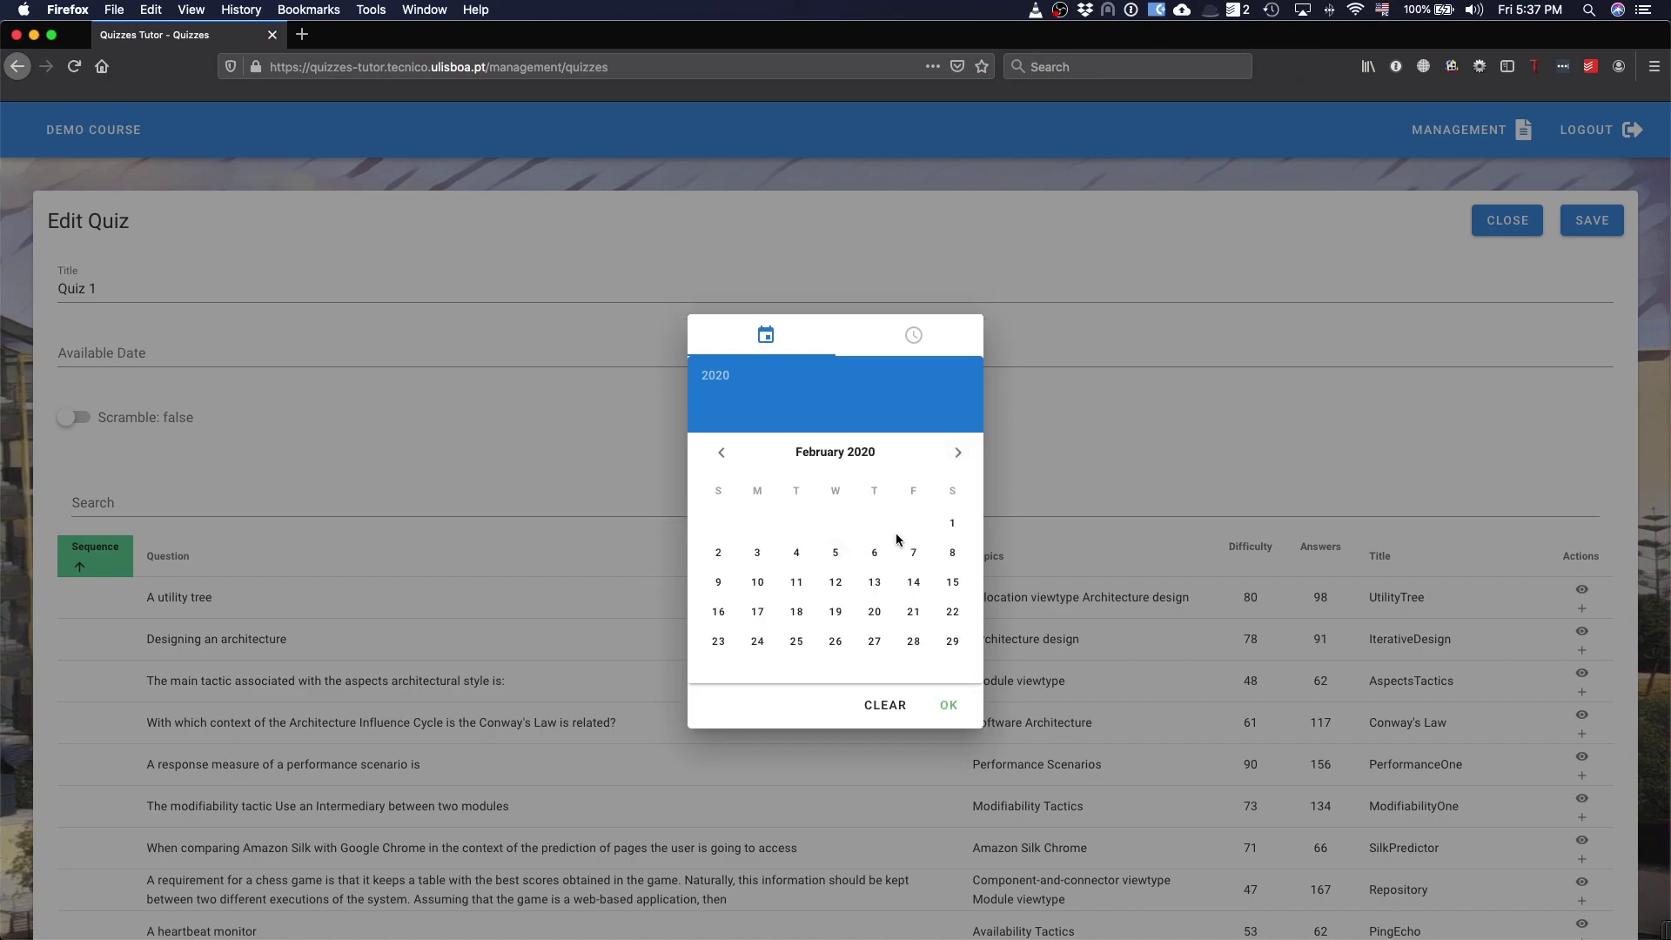
left_click(757, 558)
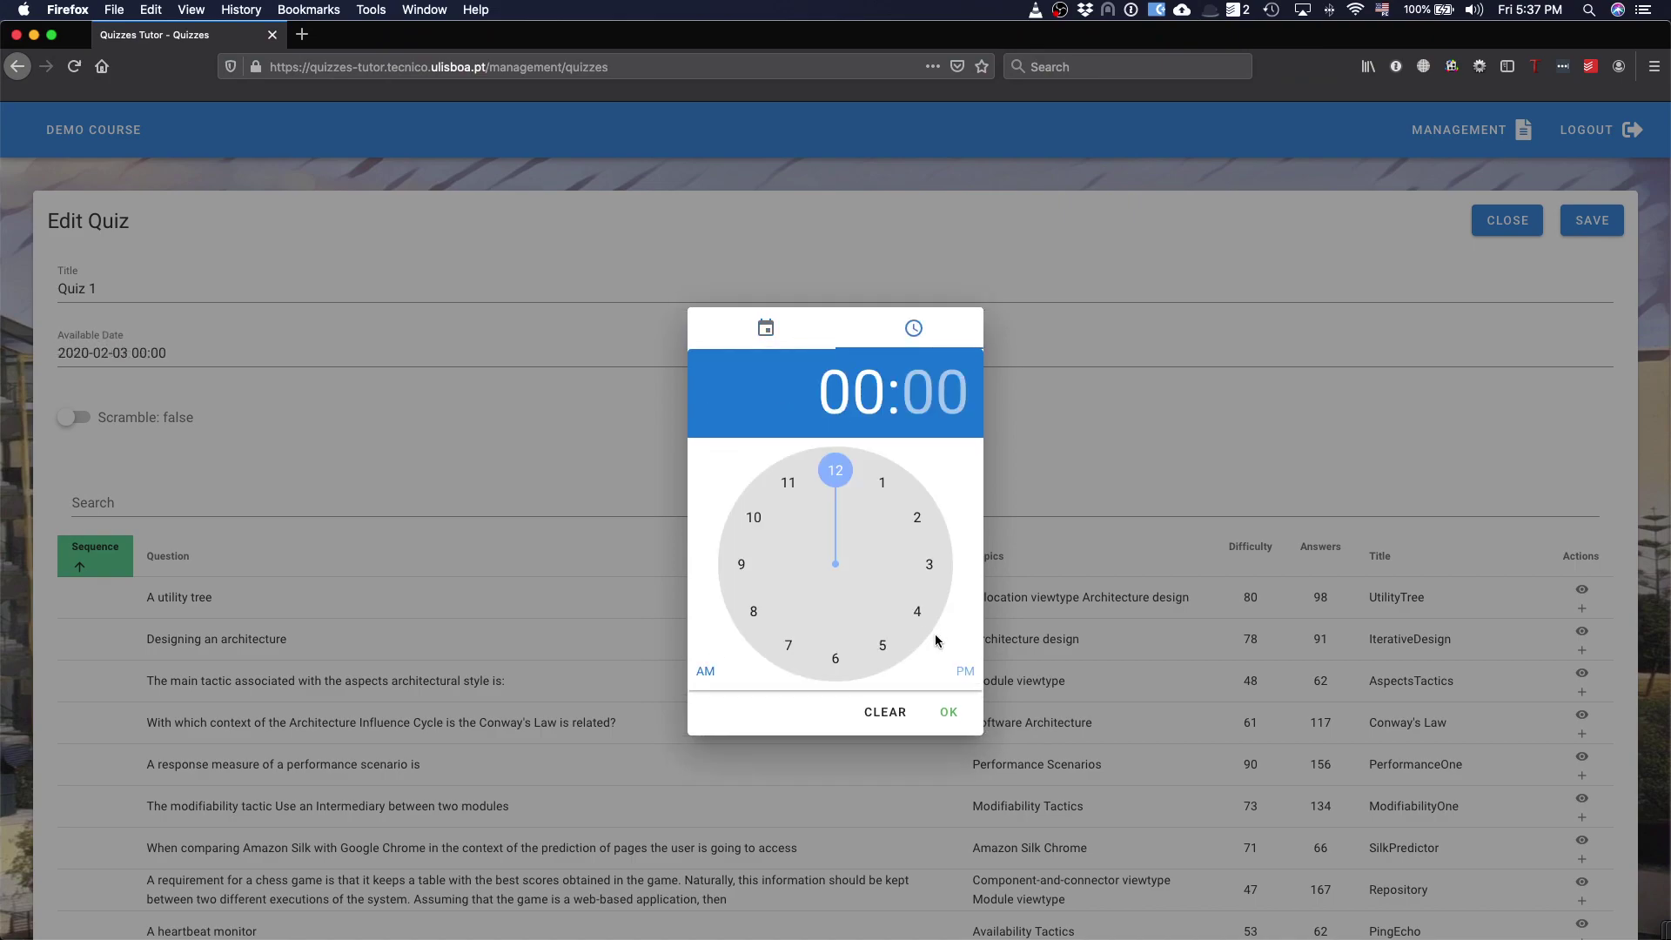
left_click(919, 523)
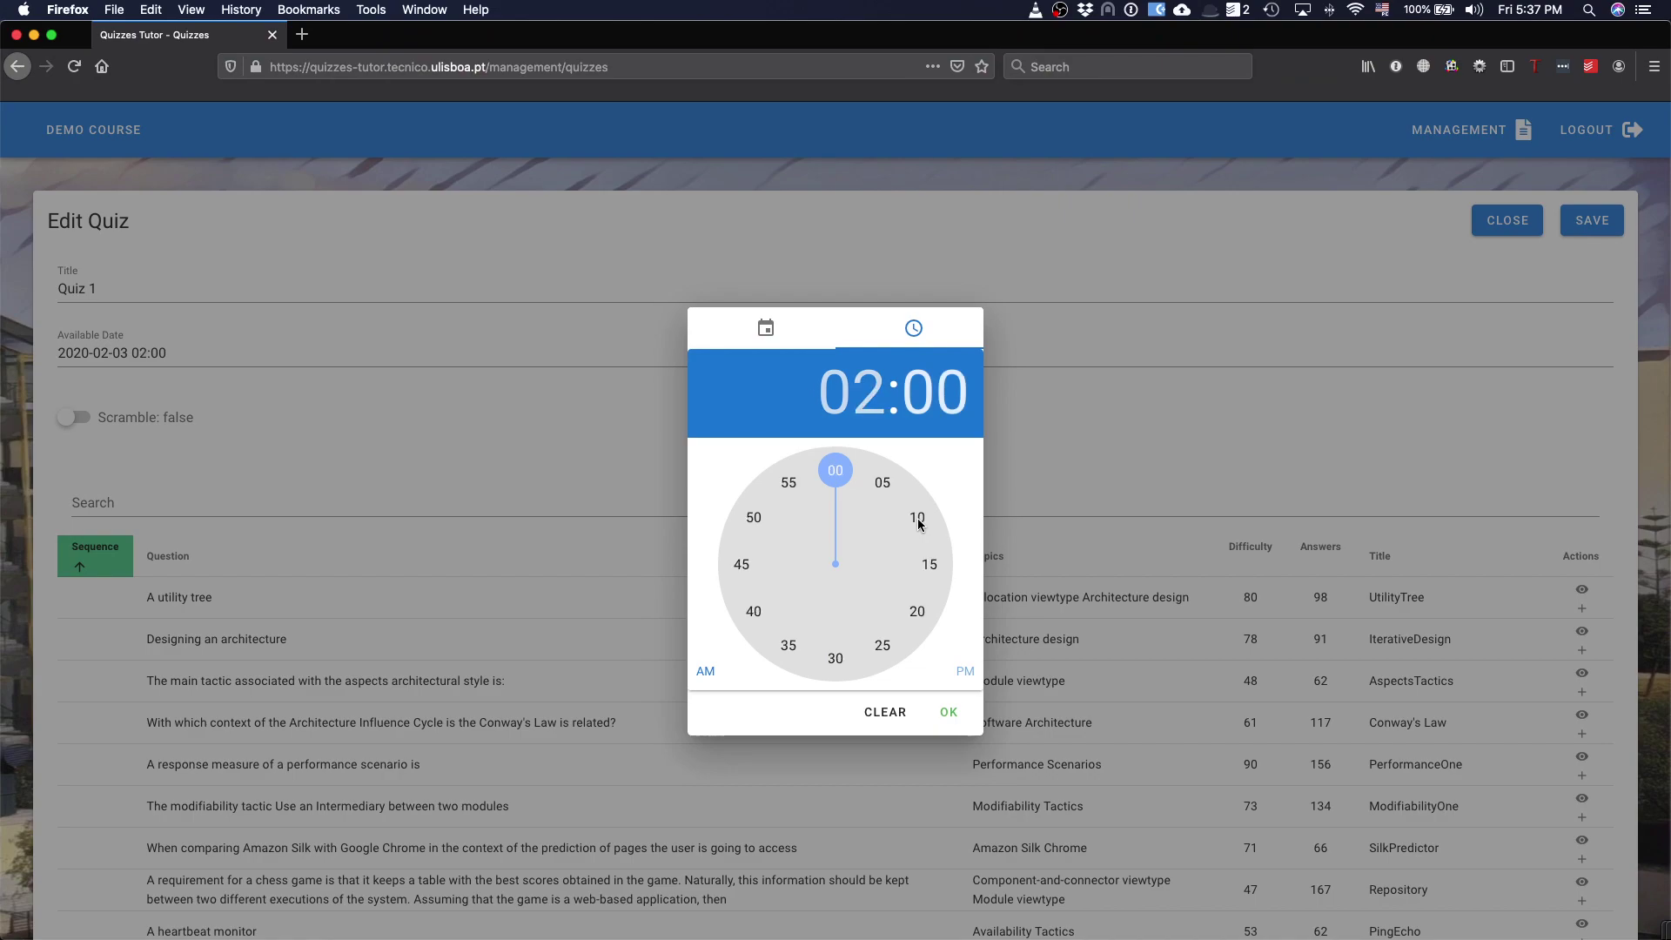
left_click(949, 714)
left_click(945, 353)
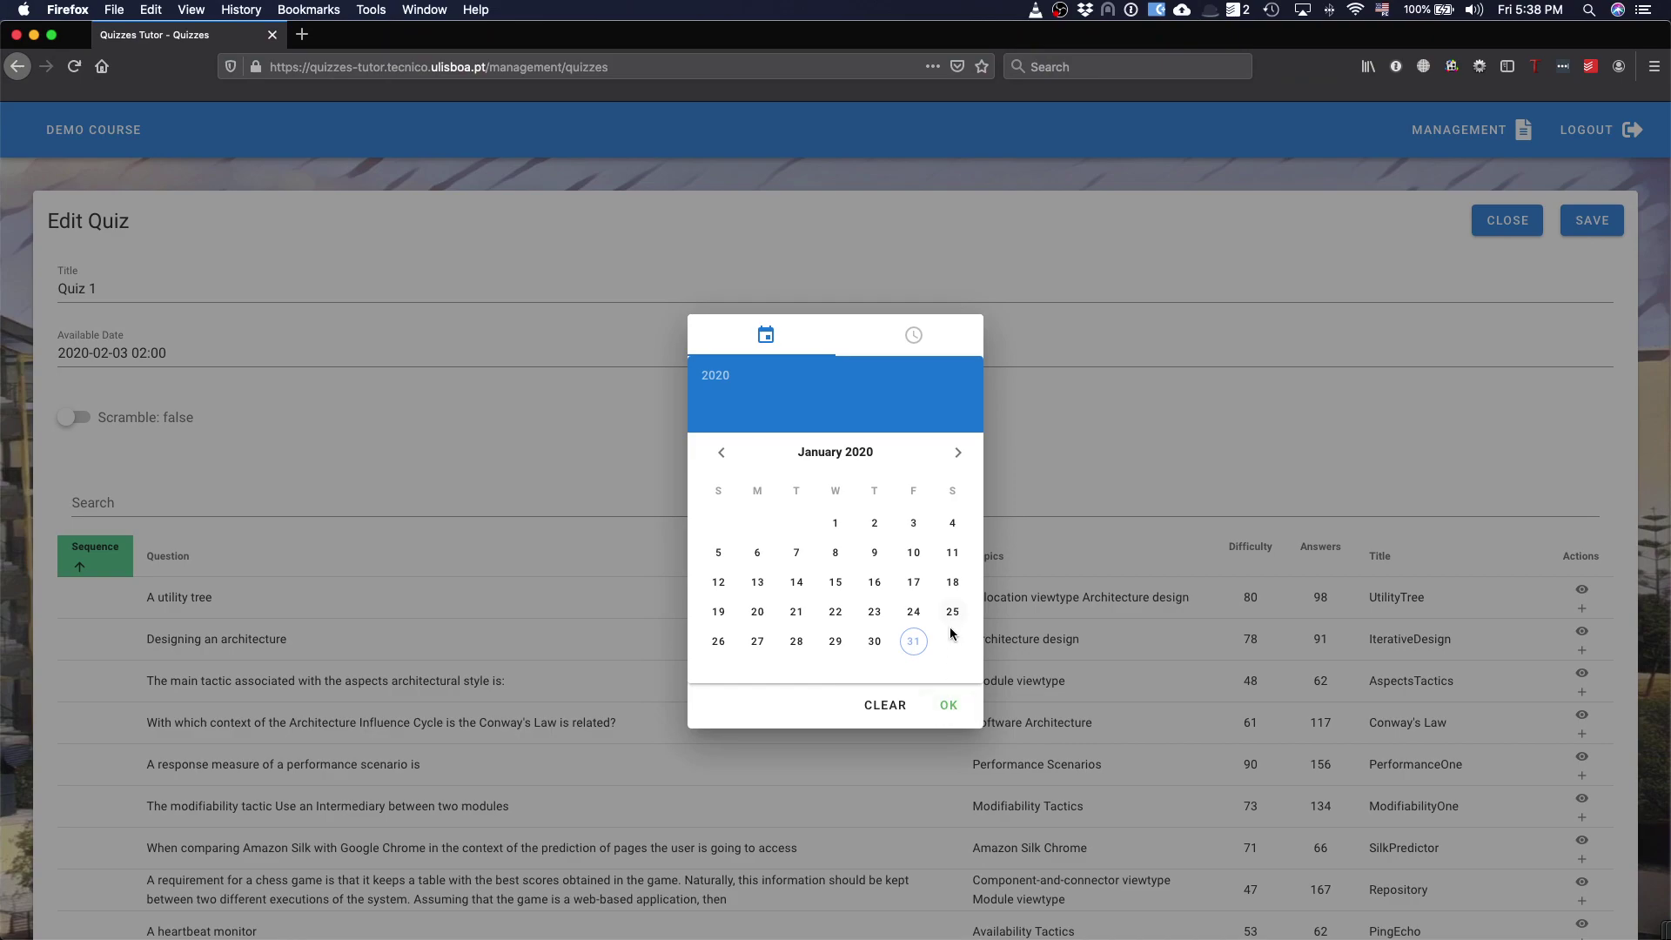
left_click(956, 454)
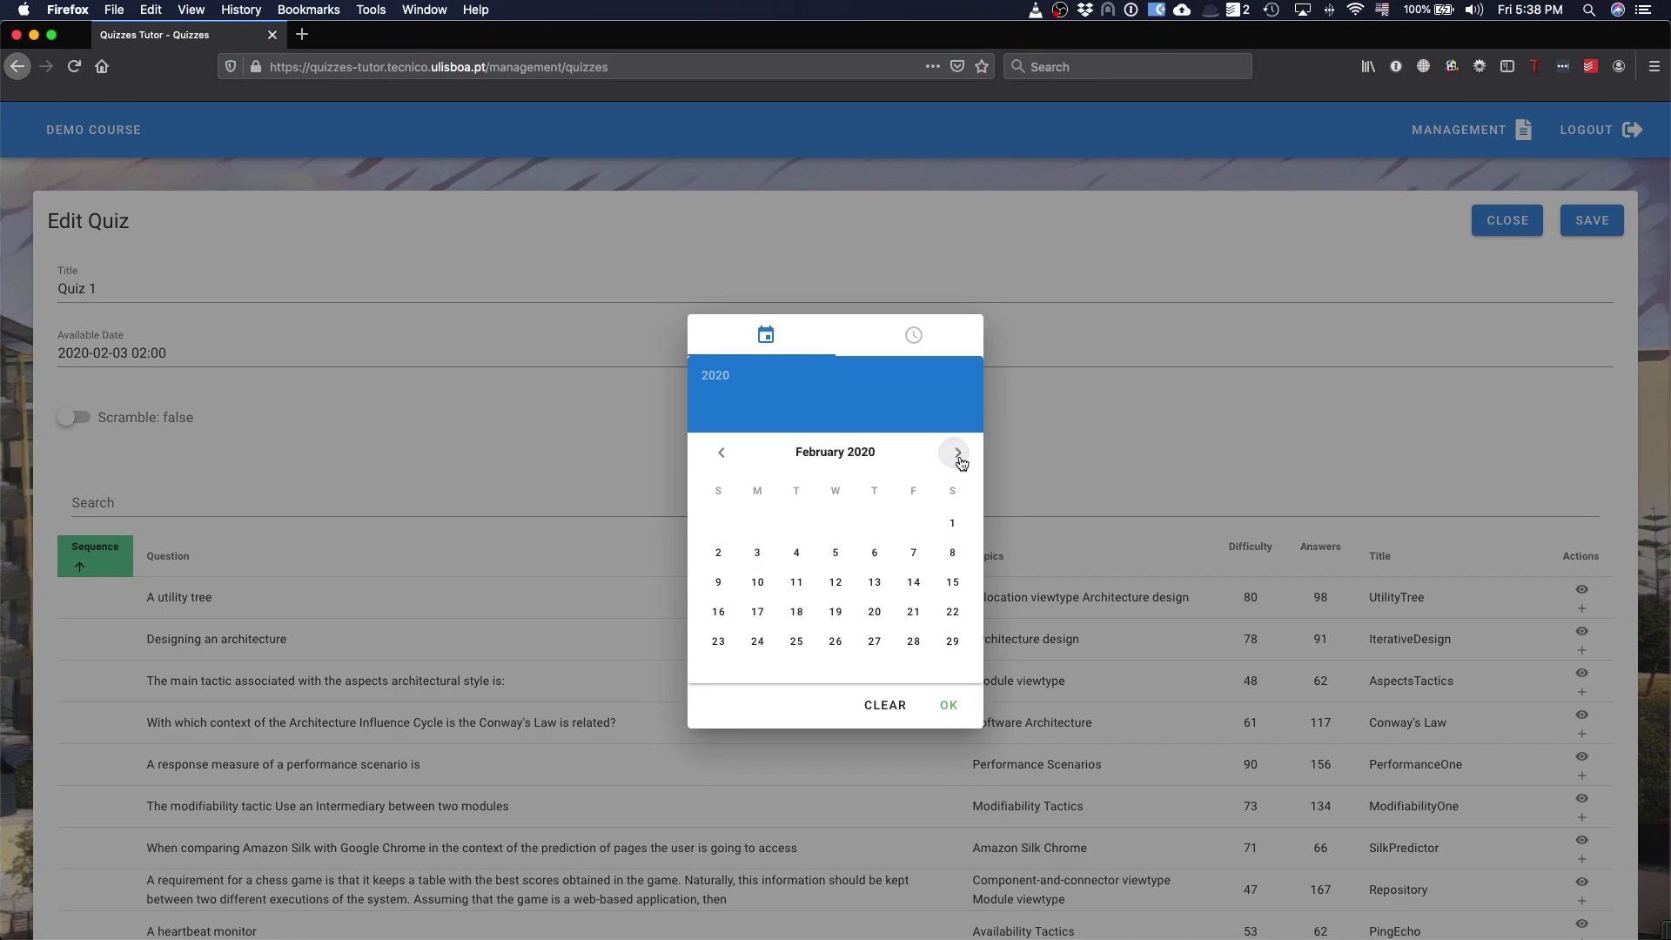
left_click(913, 553)
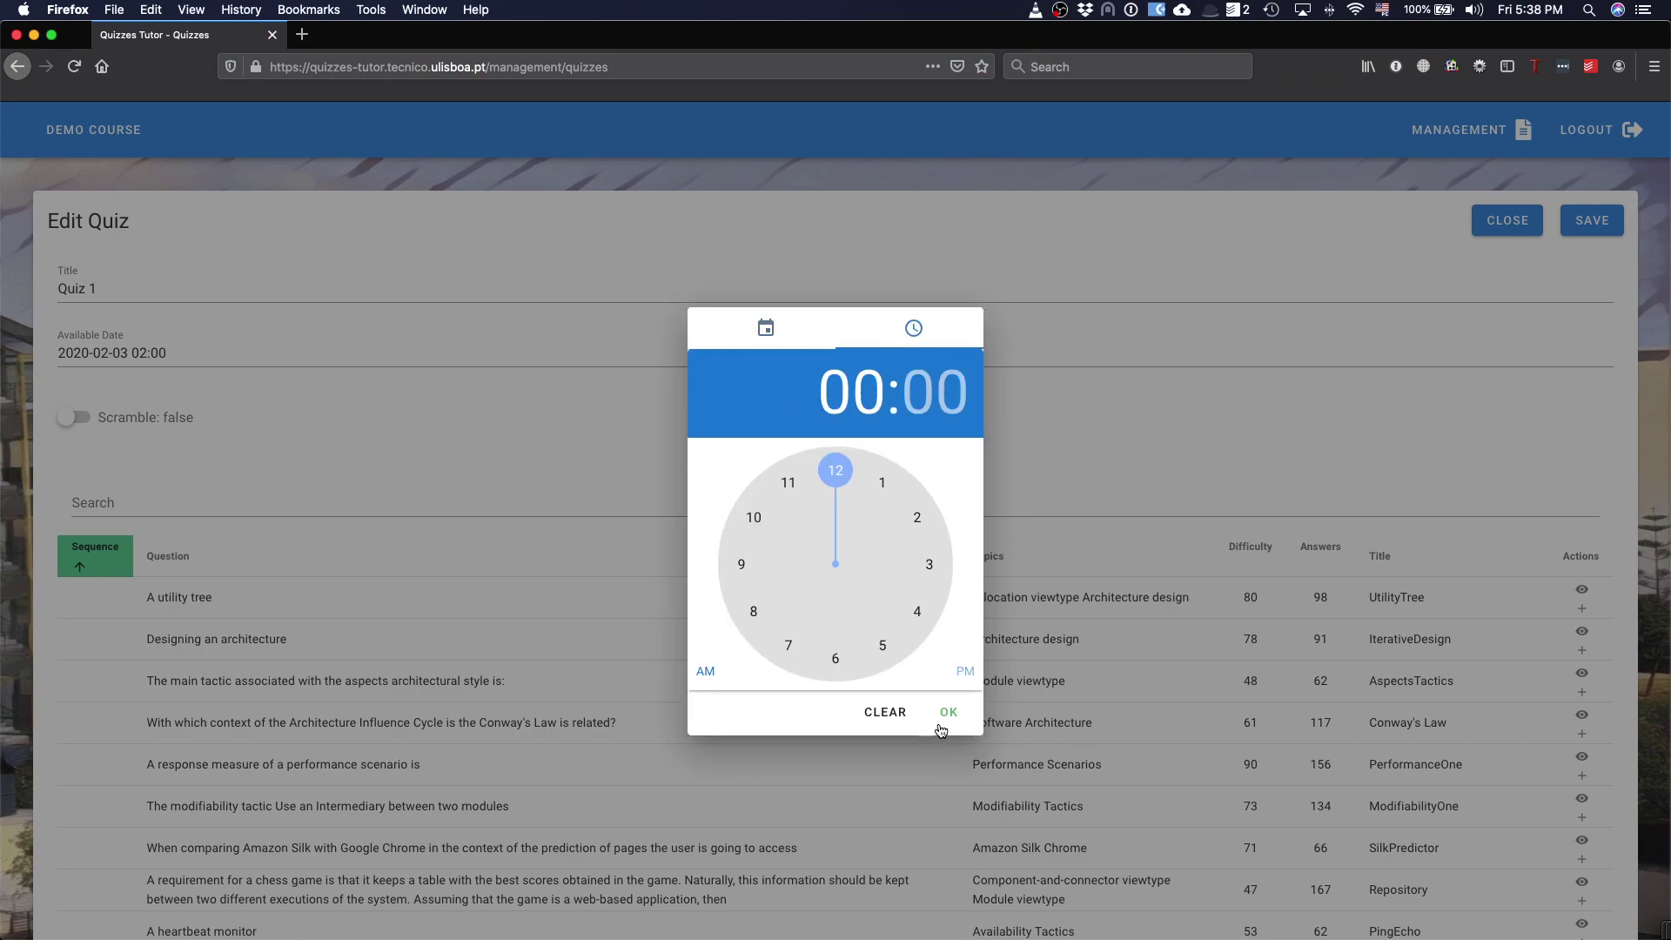
left_click(947, 715)
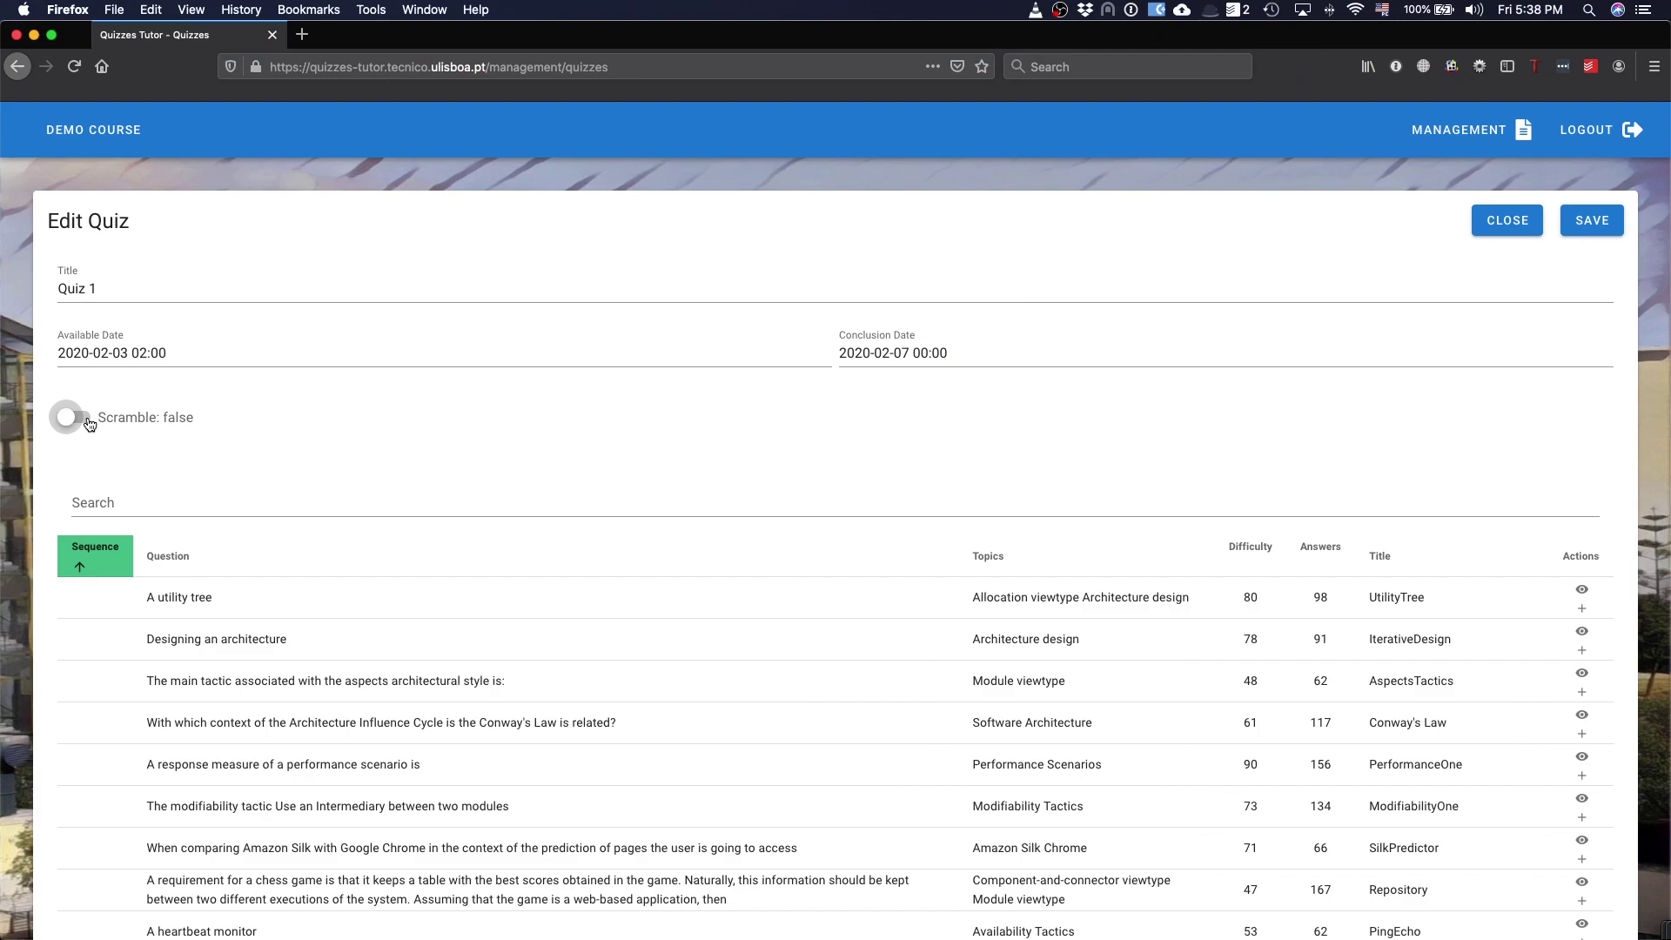
- Add AspectsTactics, PerformanceOne, Conway's Law and SilkPredictor to Quiz 1
scroll(508, 607, "down", 5)
scroll(505, 609, "up", 5)
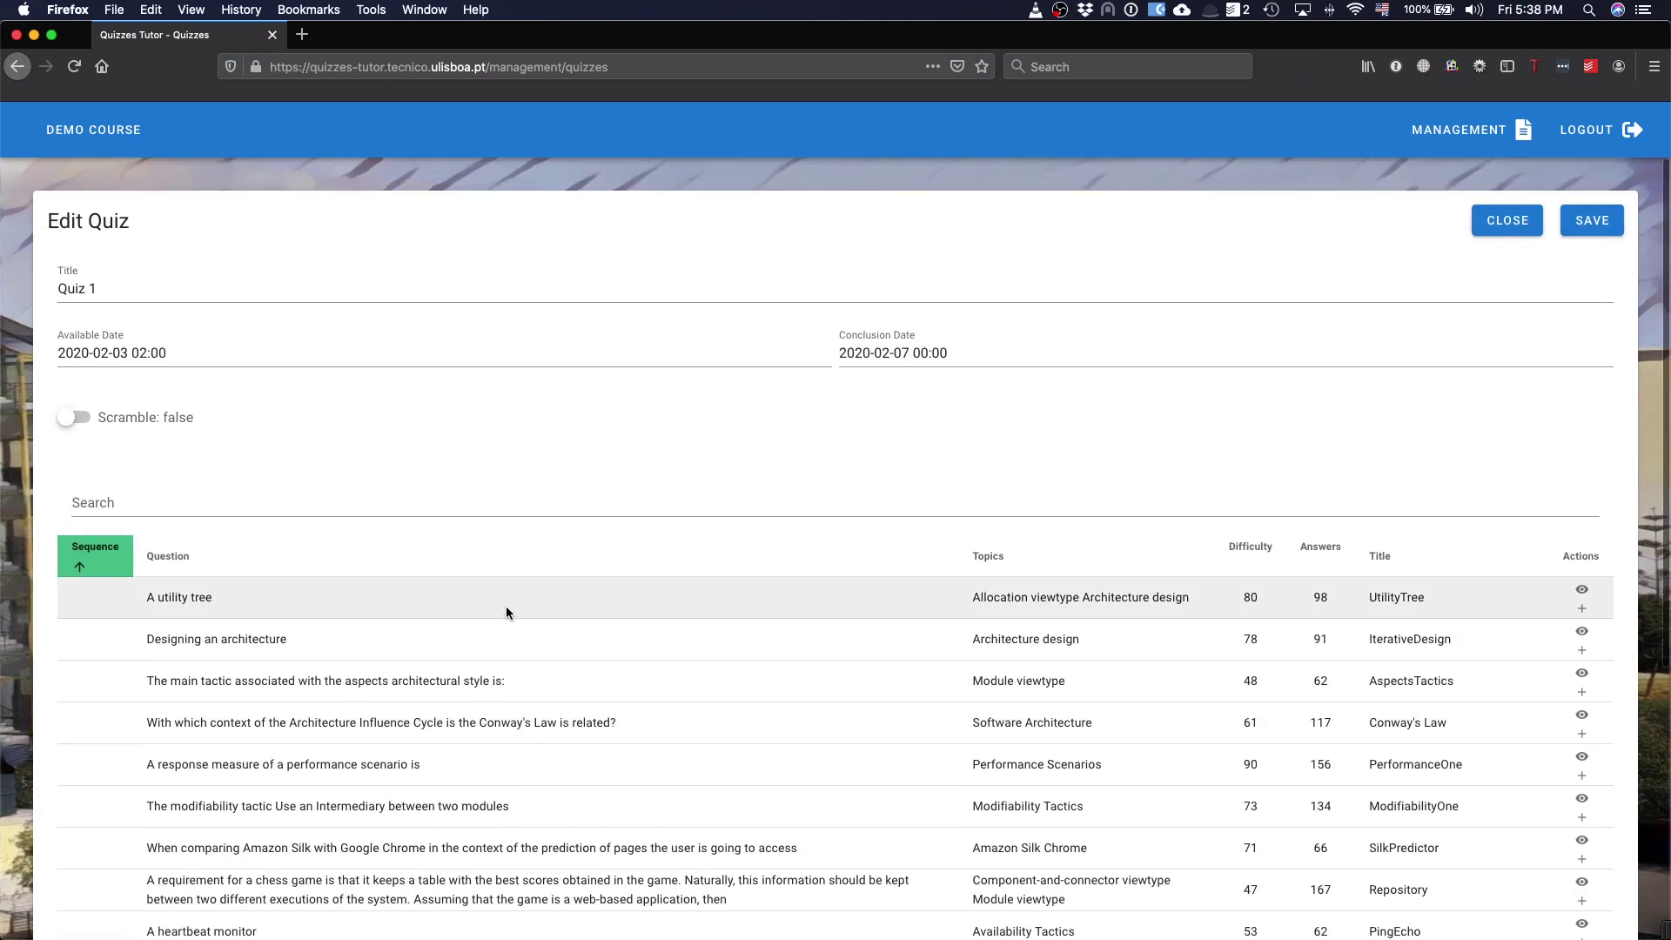
scroll(506, 609, "down", 5)
scroll(507, 610, "up", 5)
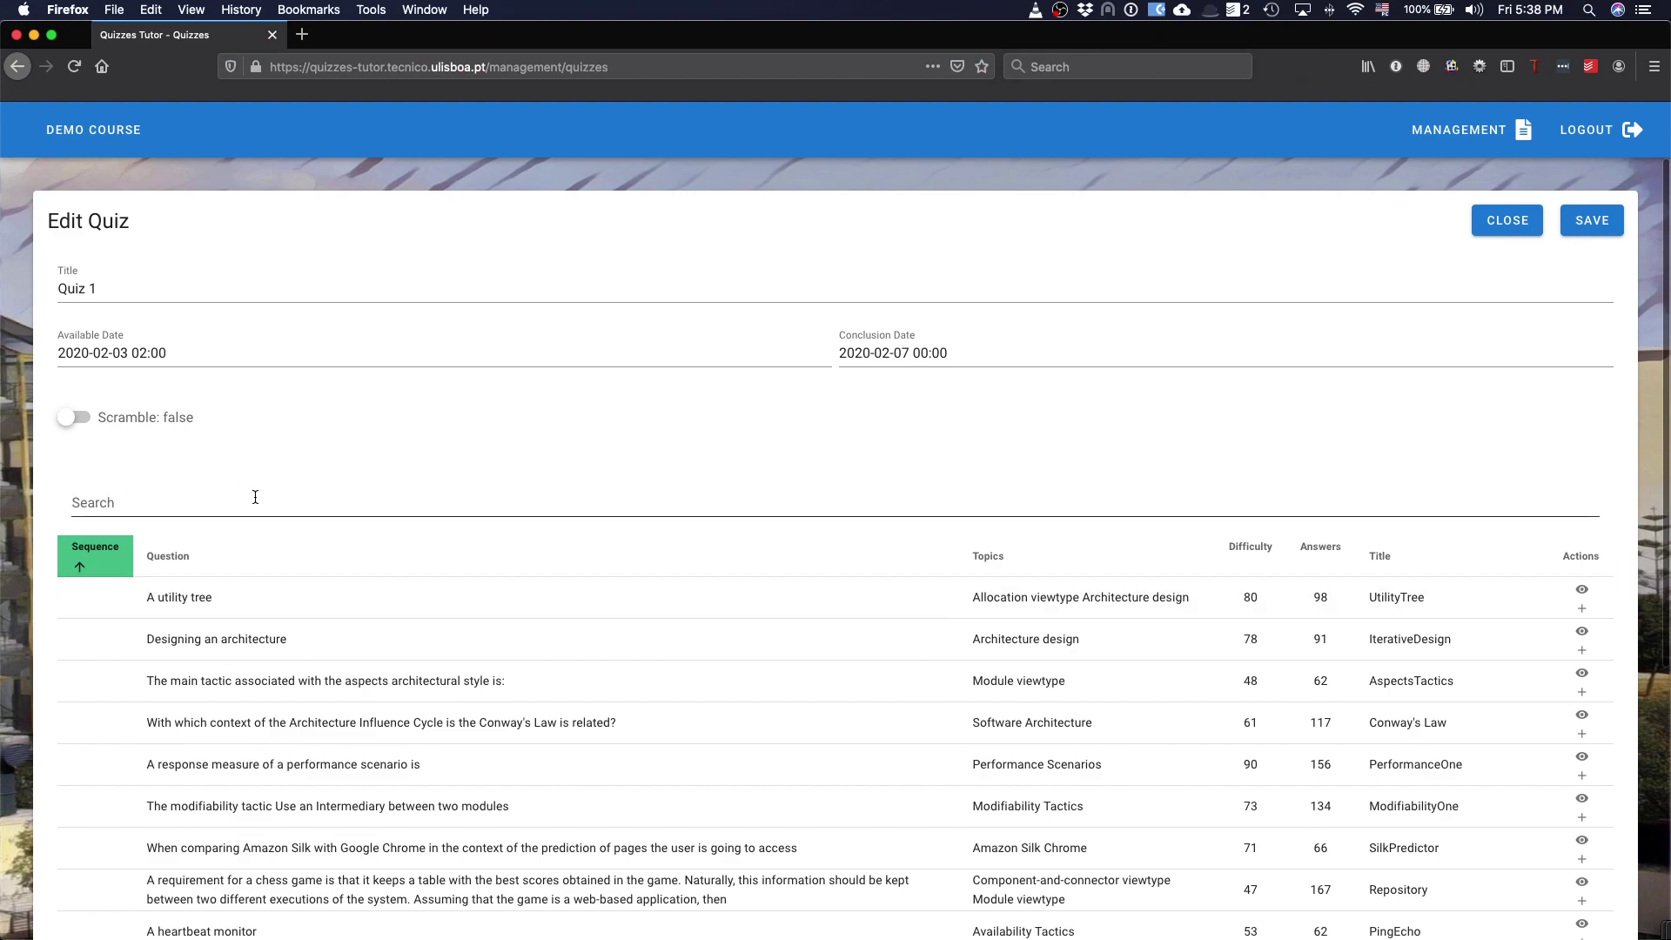
scroll(293, 492, "down", 5)
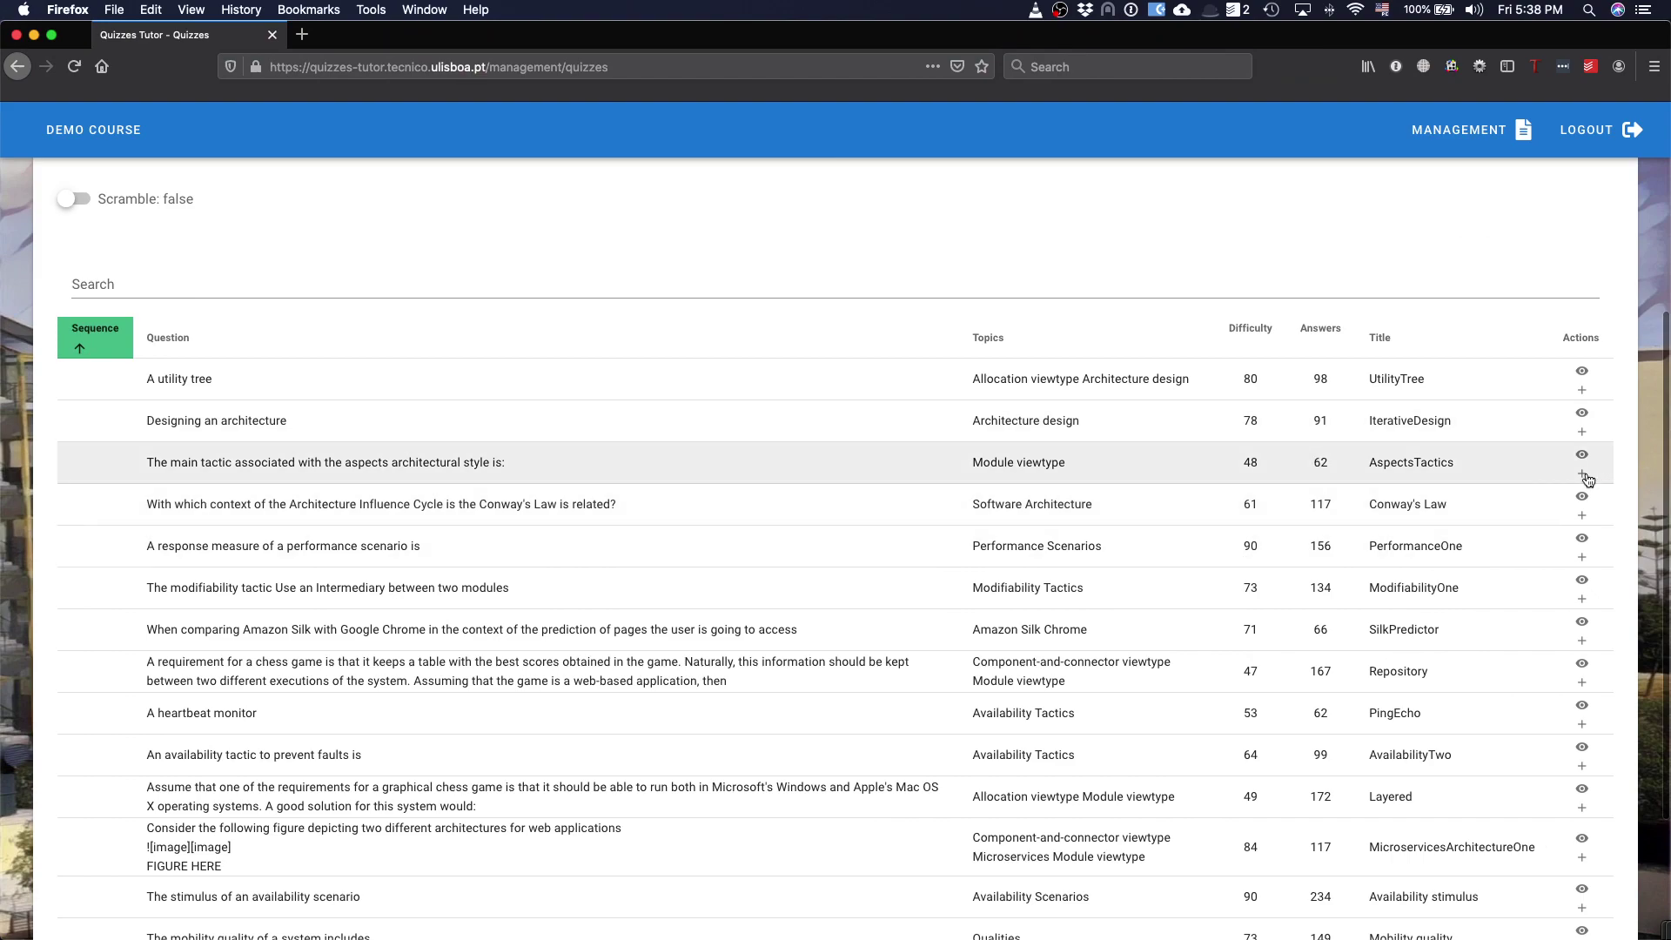
left_click(1583, 476)
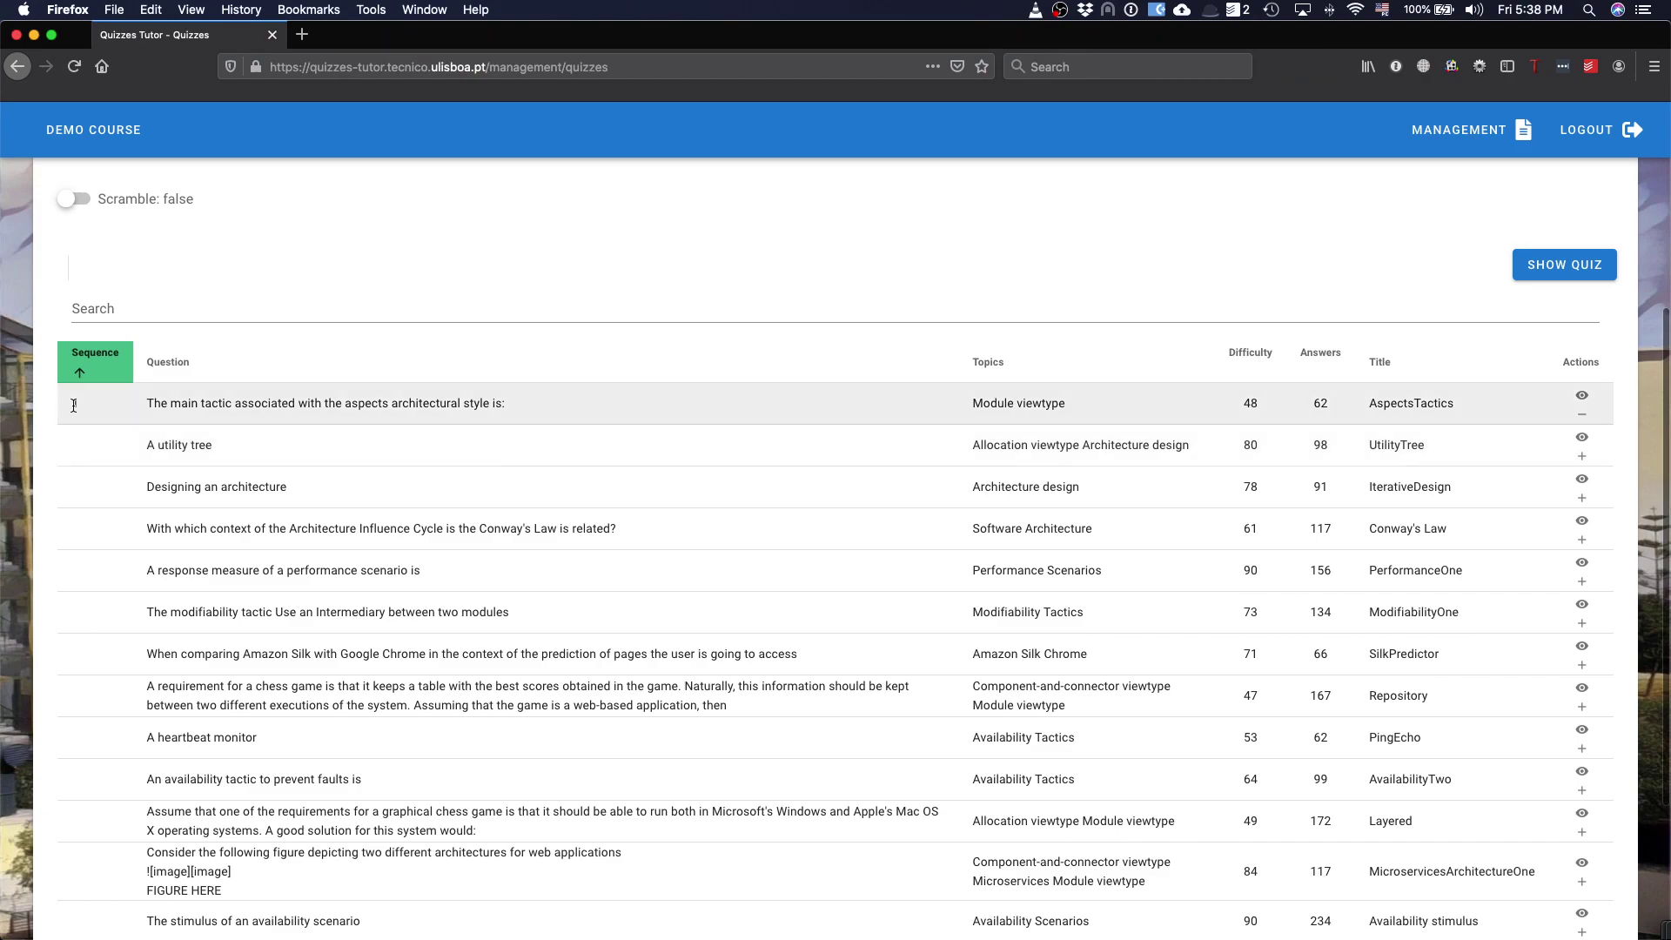
left_click(1582, 582)
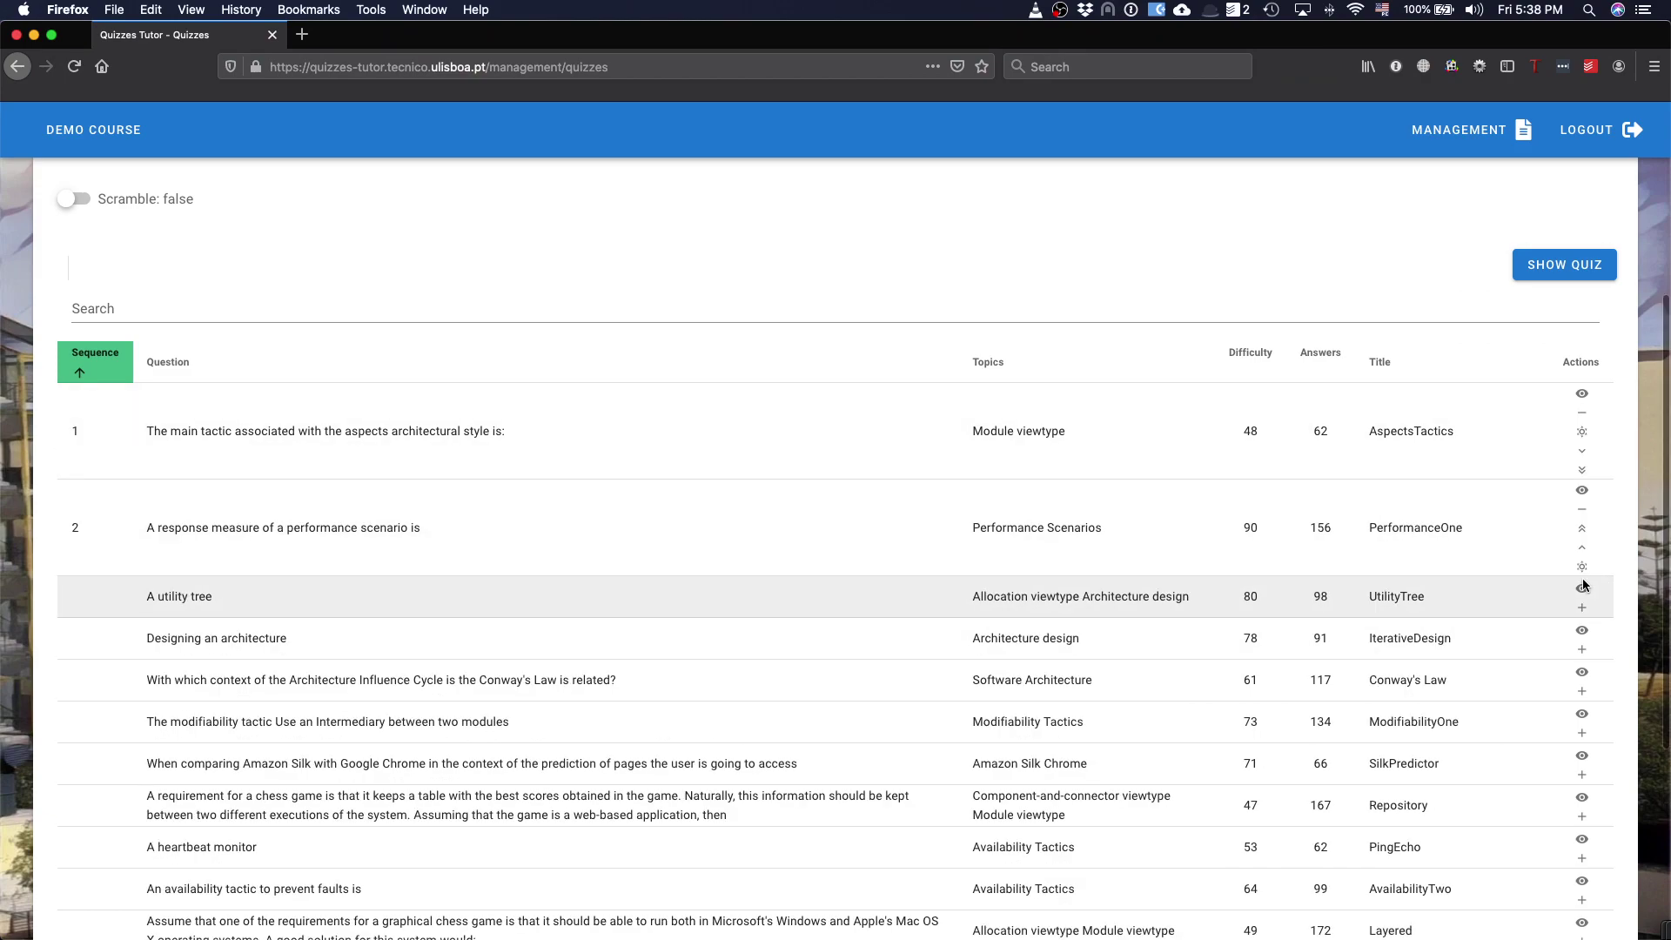
left_click(1582, 691)
scroll(1584, 694, "down", 3)
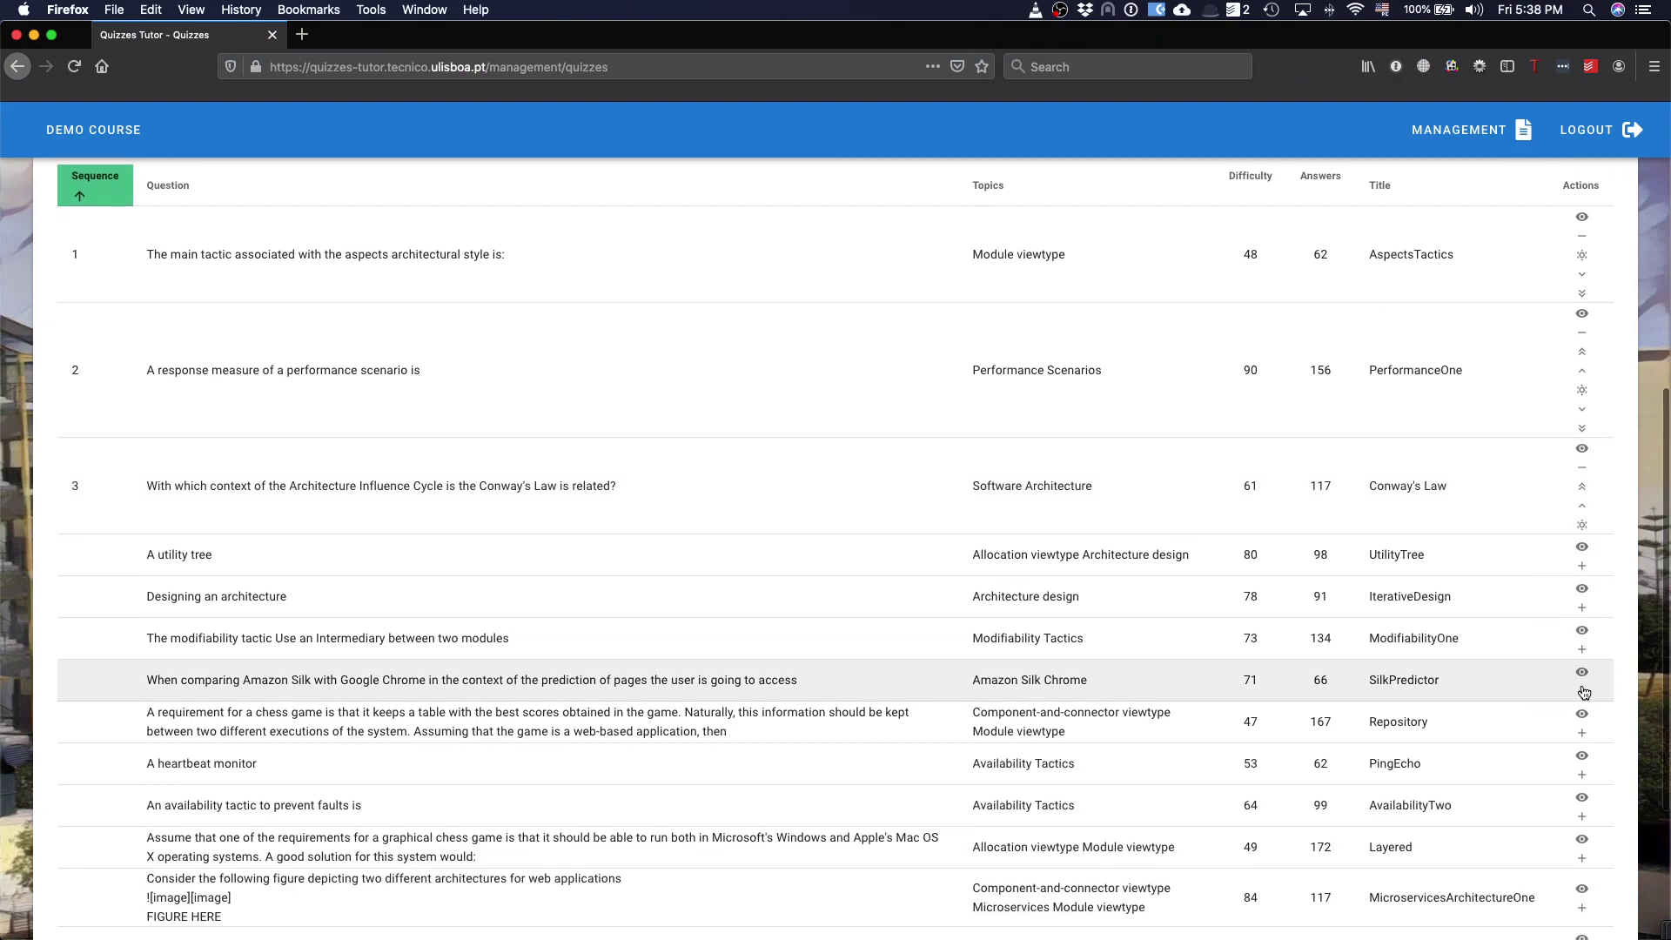
left_click(1583, 693)
scroll(1245, 533, "up", 5)
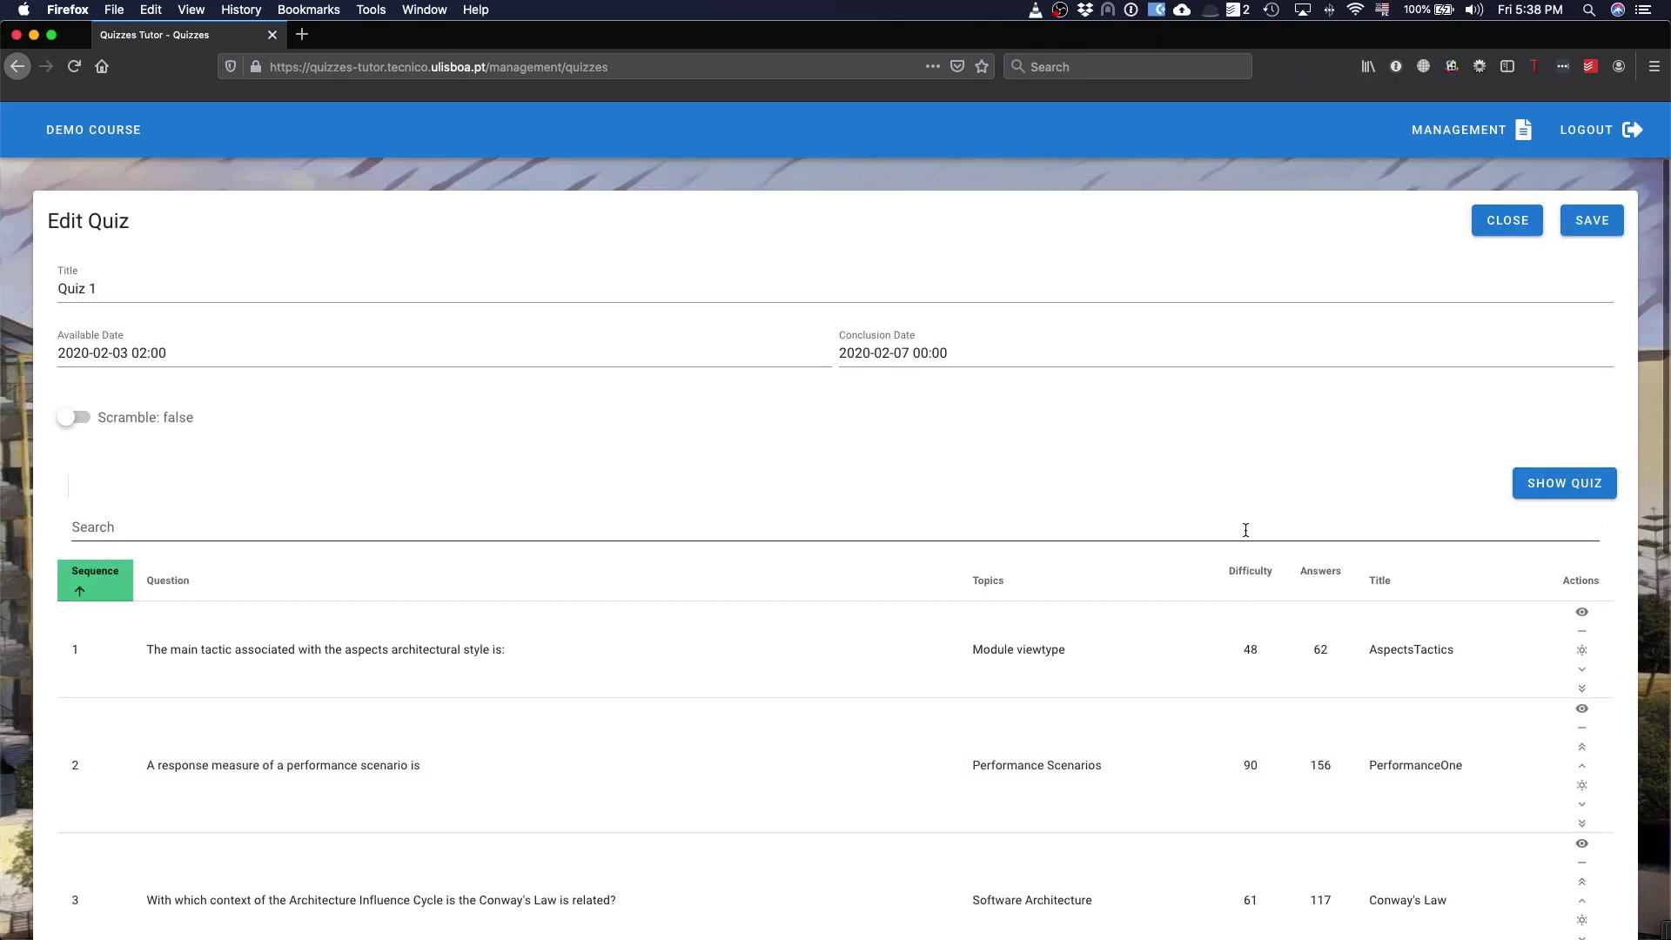
scroll(1245, 529, "down", 3)
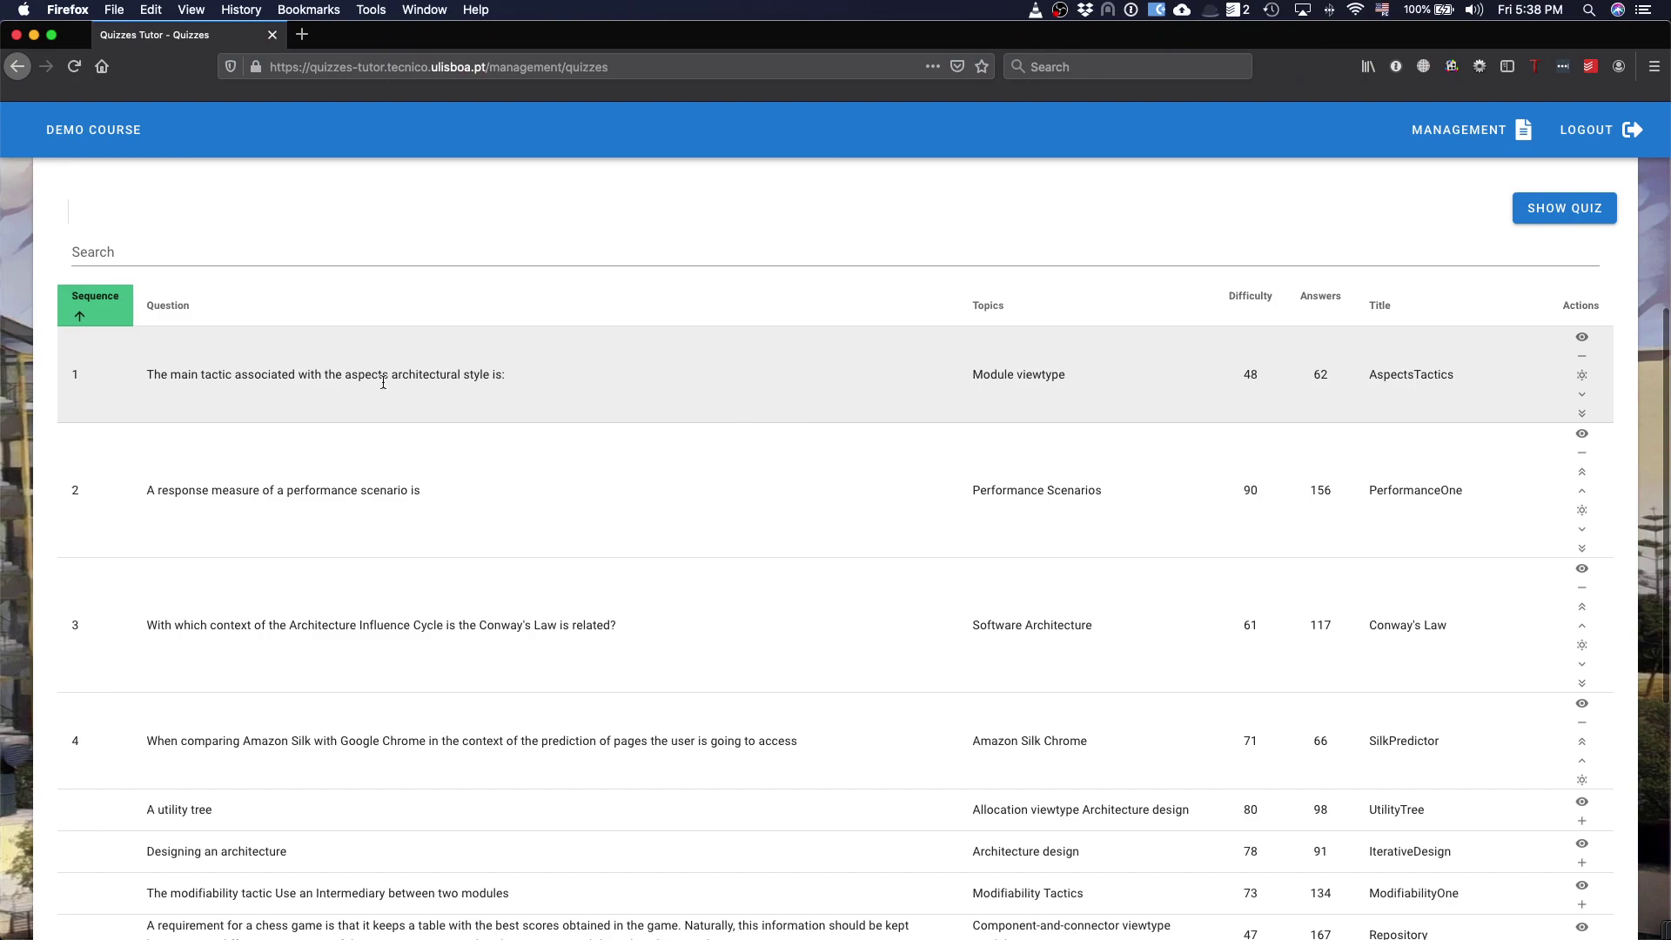
- Move AspectsTactics to last place and save the quiz
left_click(1583, 415)
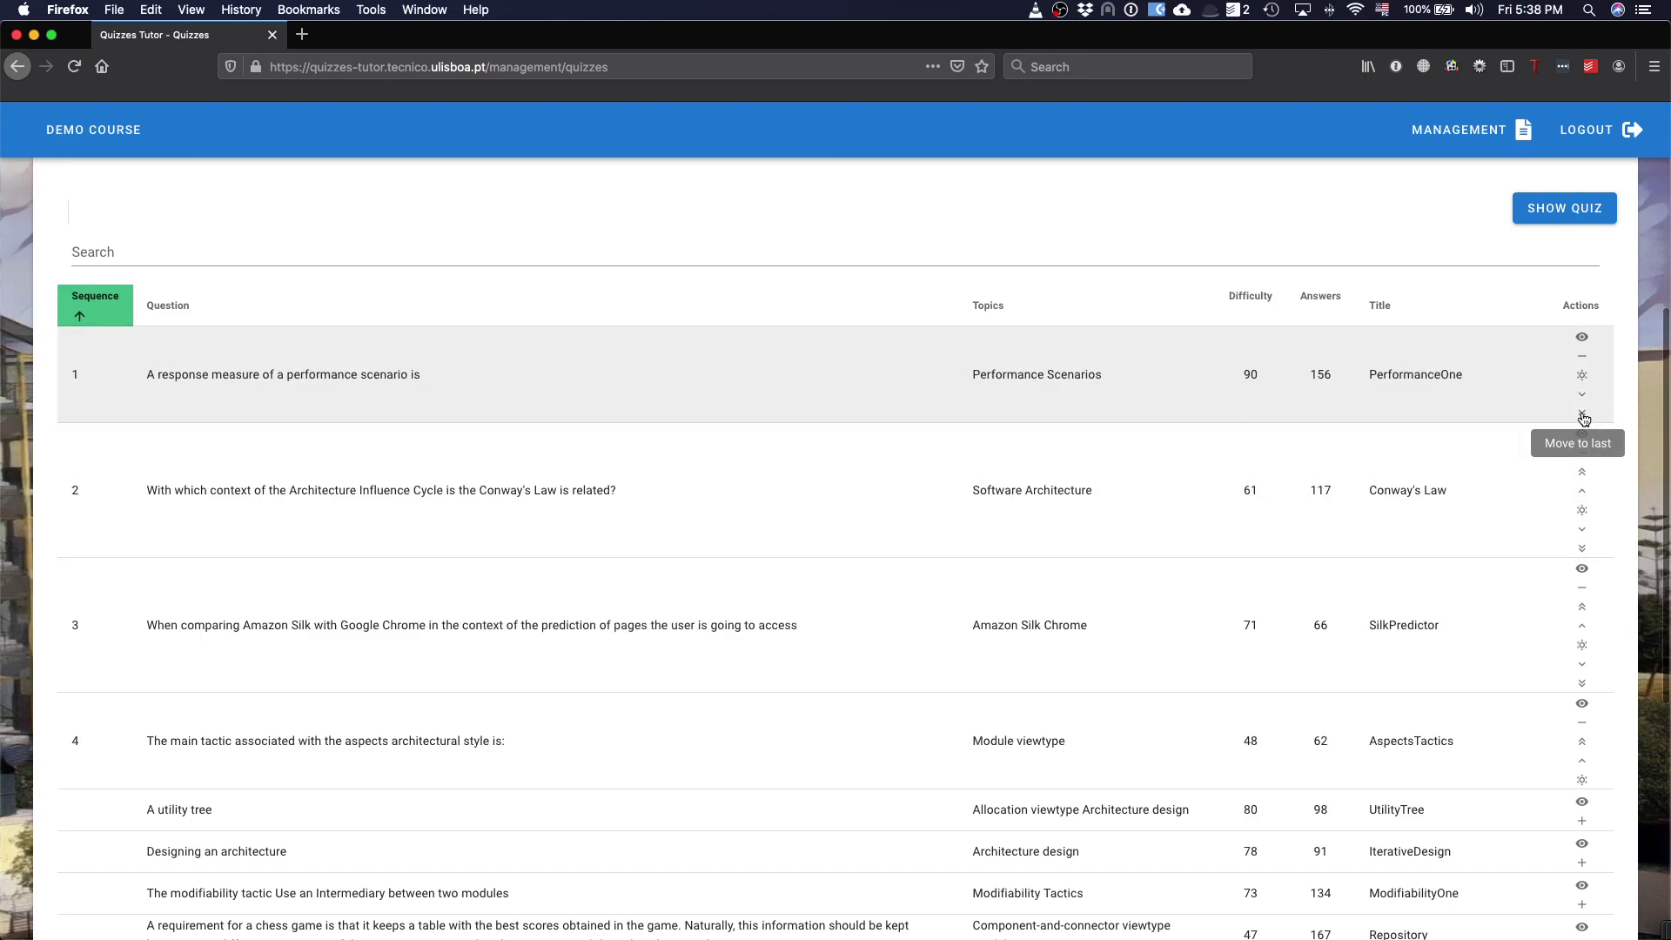
scroll(1389, 366, "up", 4)
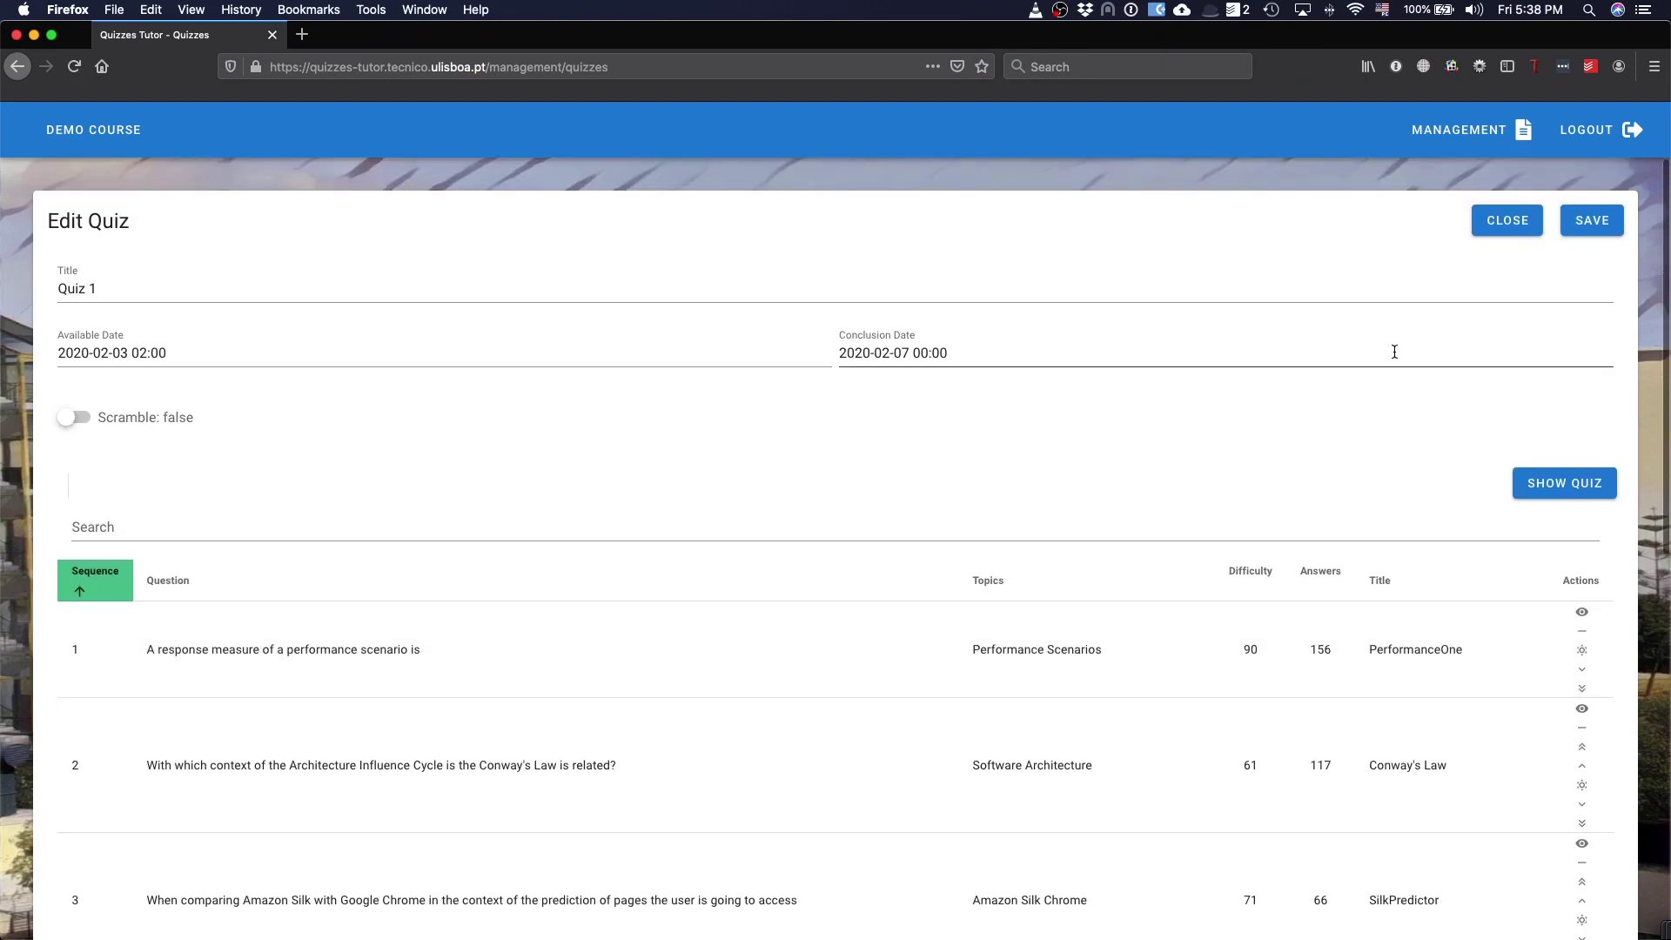
left_click(1607, 225)
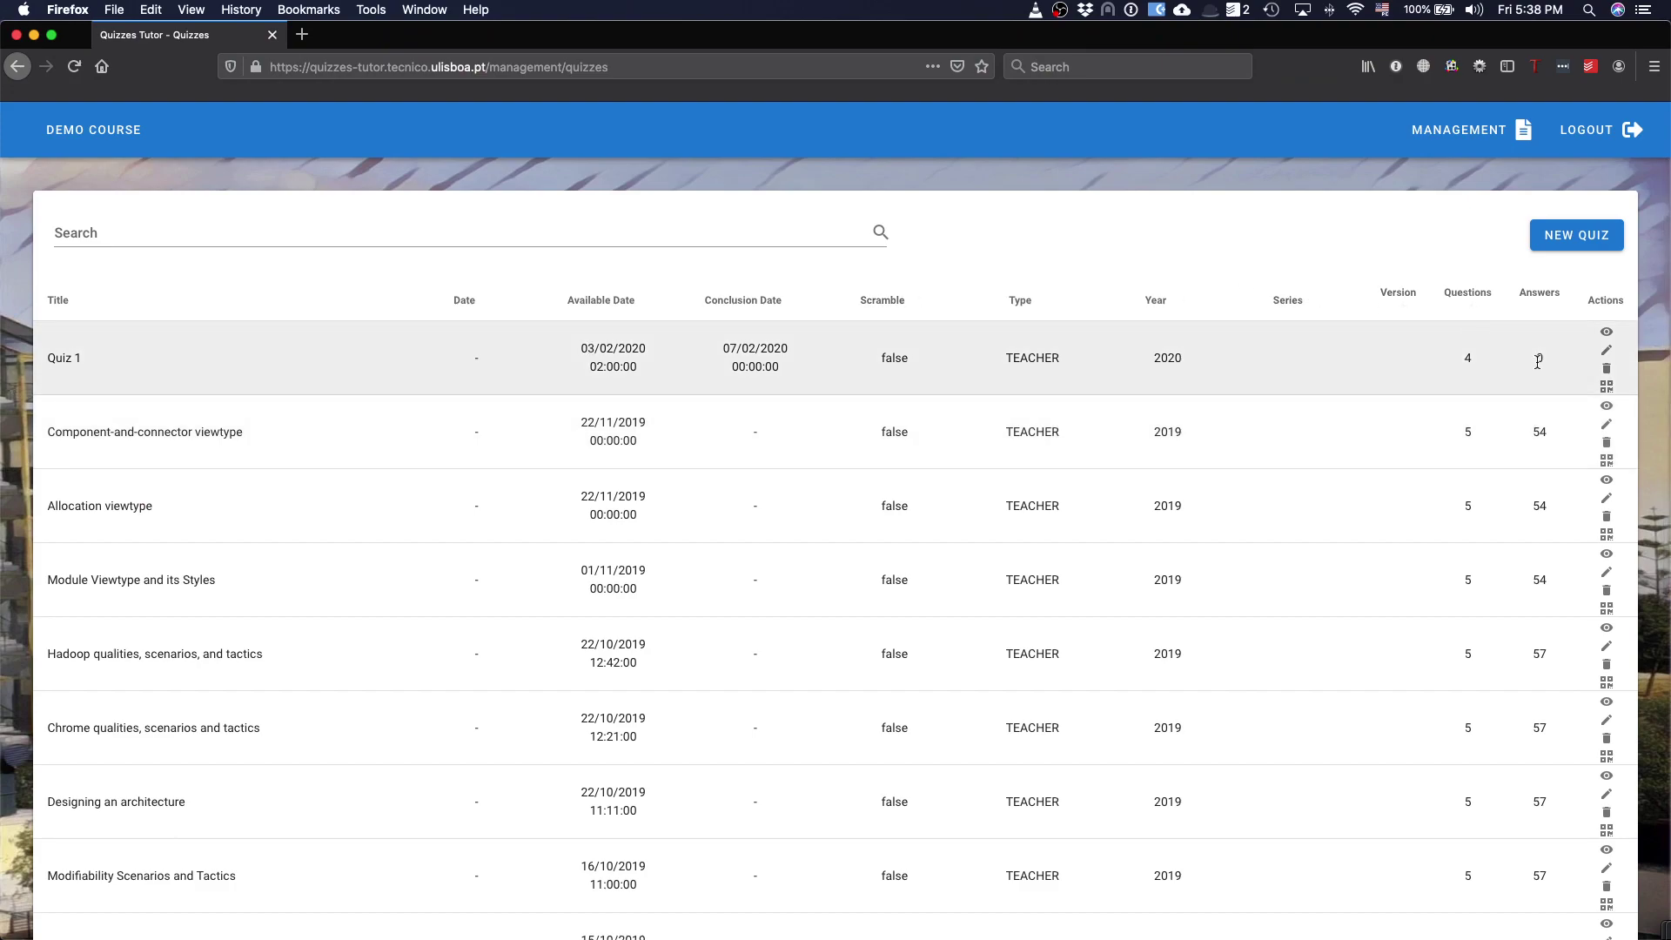
- Preview Quiz 1's four questions with their correct answers, then close the preview
left_click(1606, 334)
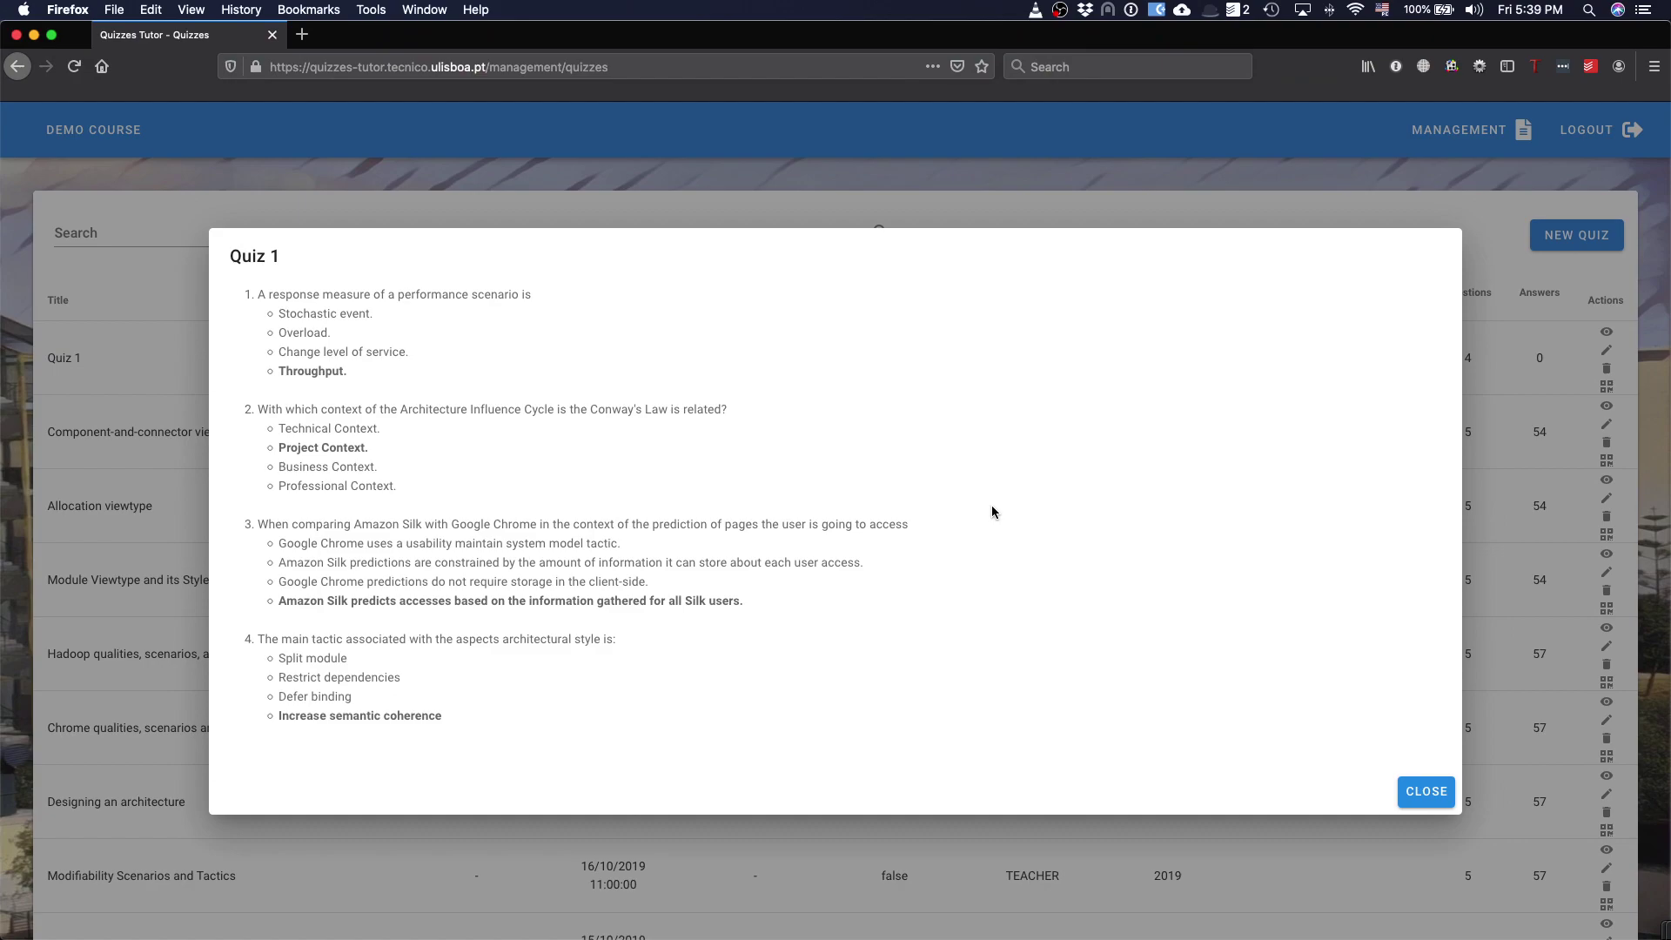
left_click(1437, 791)
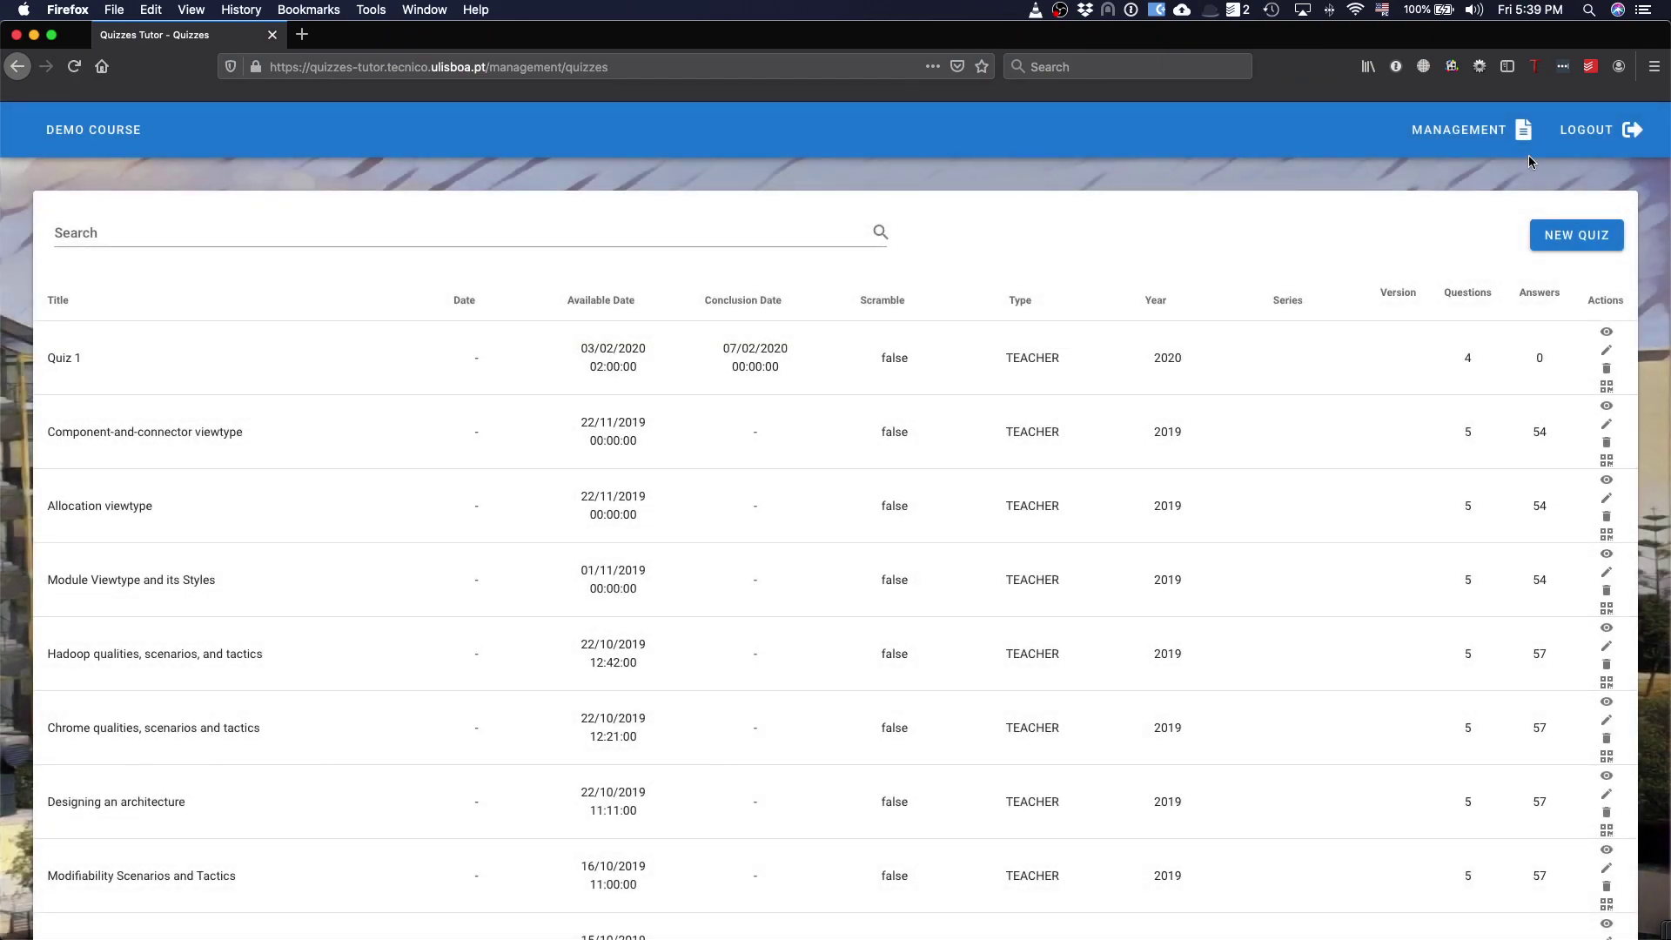
mouse_move(1494, 130)
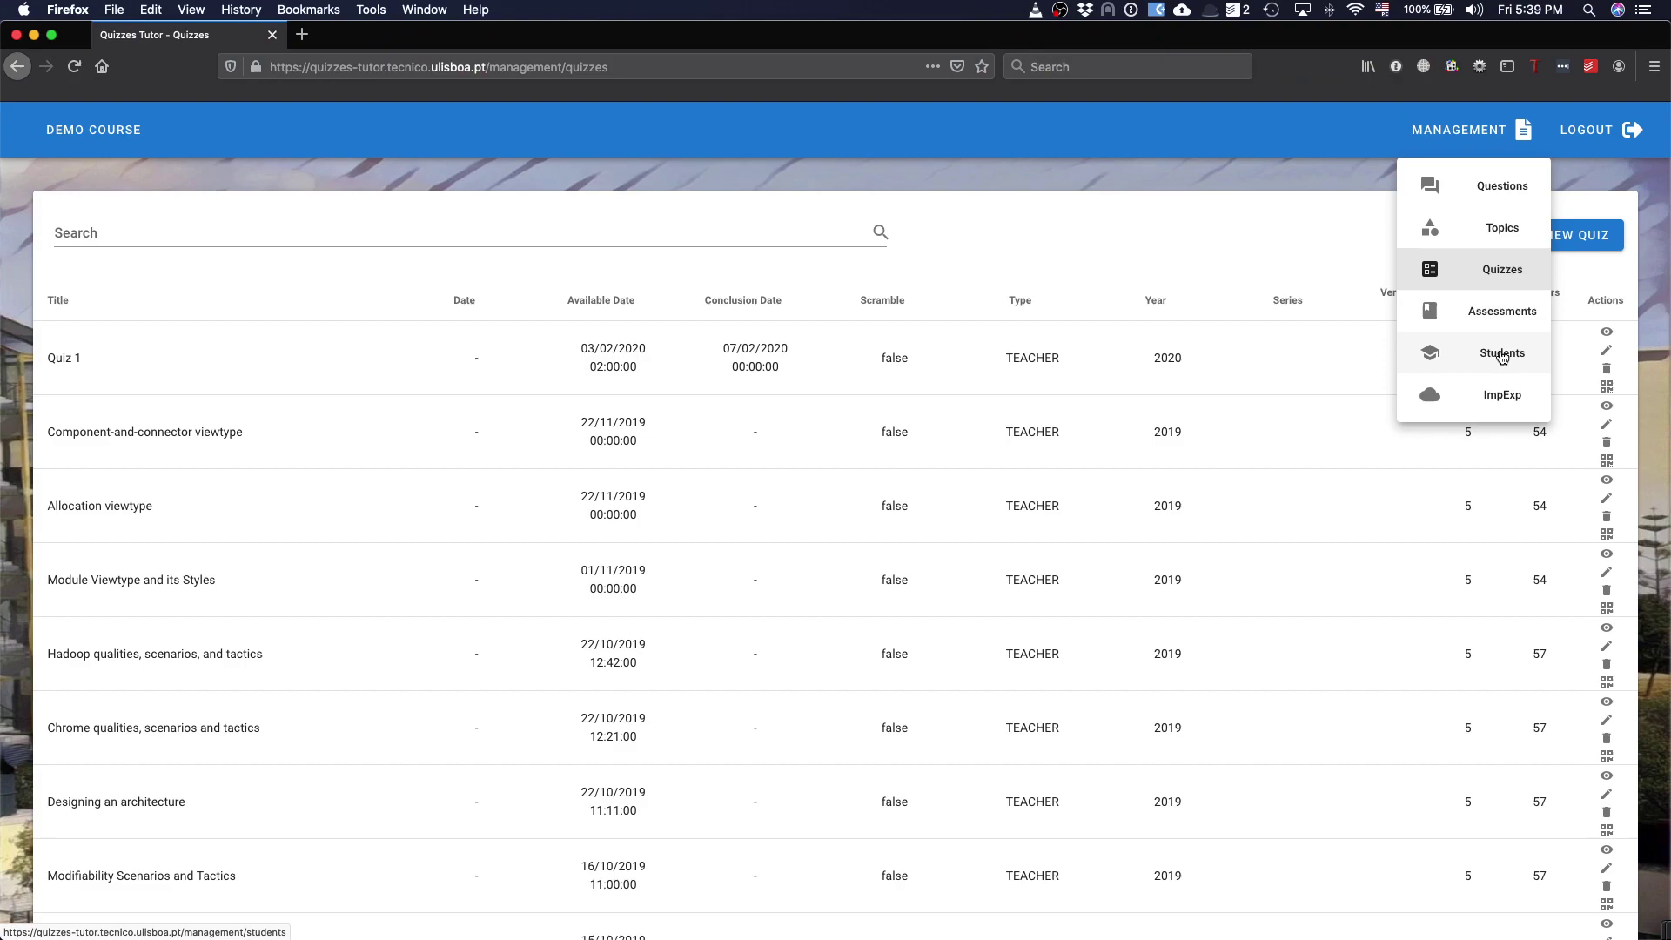
- Open the Students statistics and sort by Correct Answers descending, putting the 86% student on top
left_click(1502, 353)
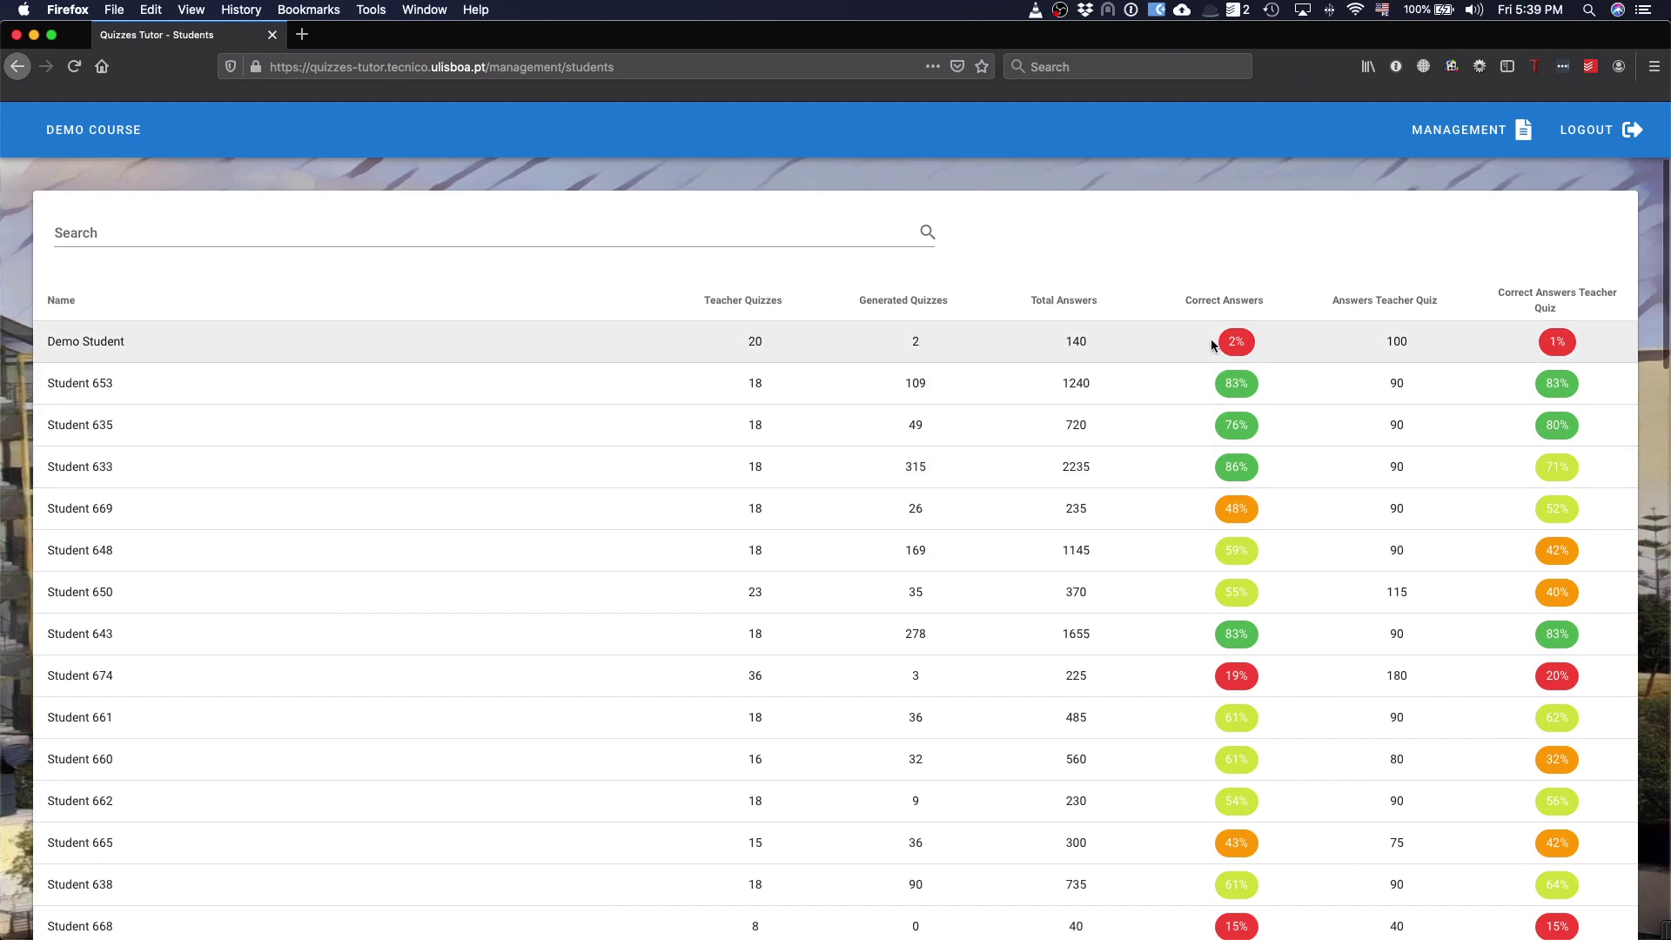
left_click(1257, 302)
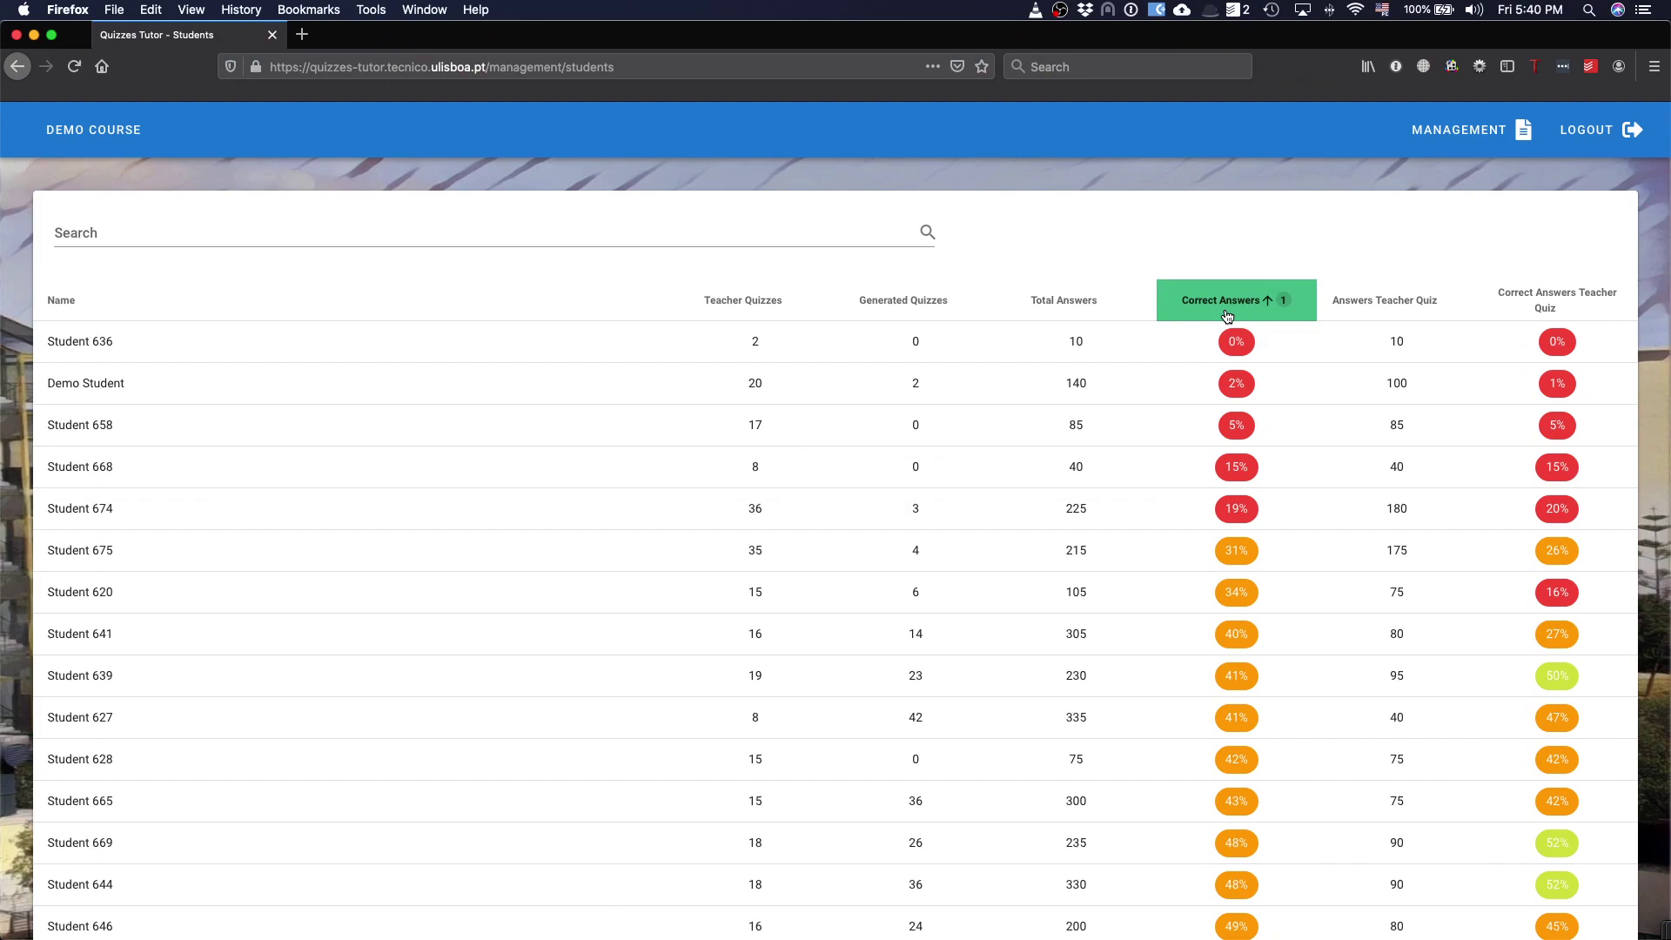
scroll(1227, 315, "down", 15)
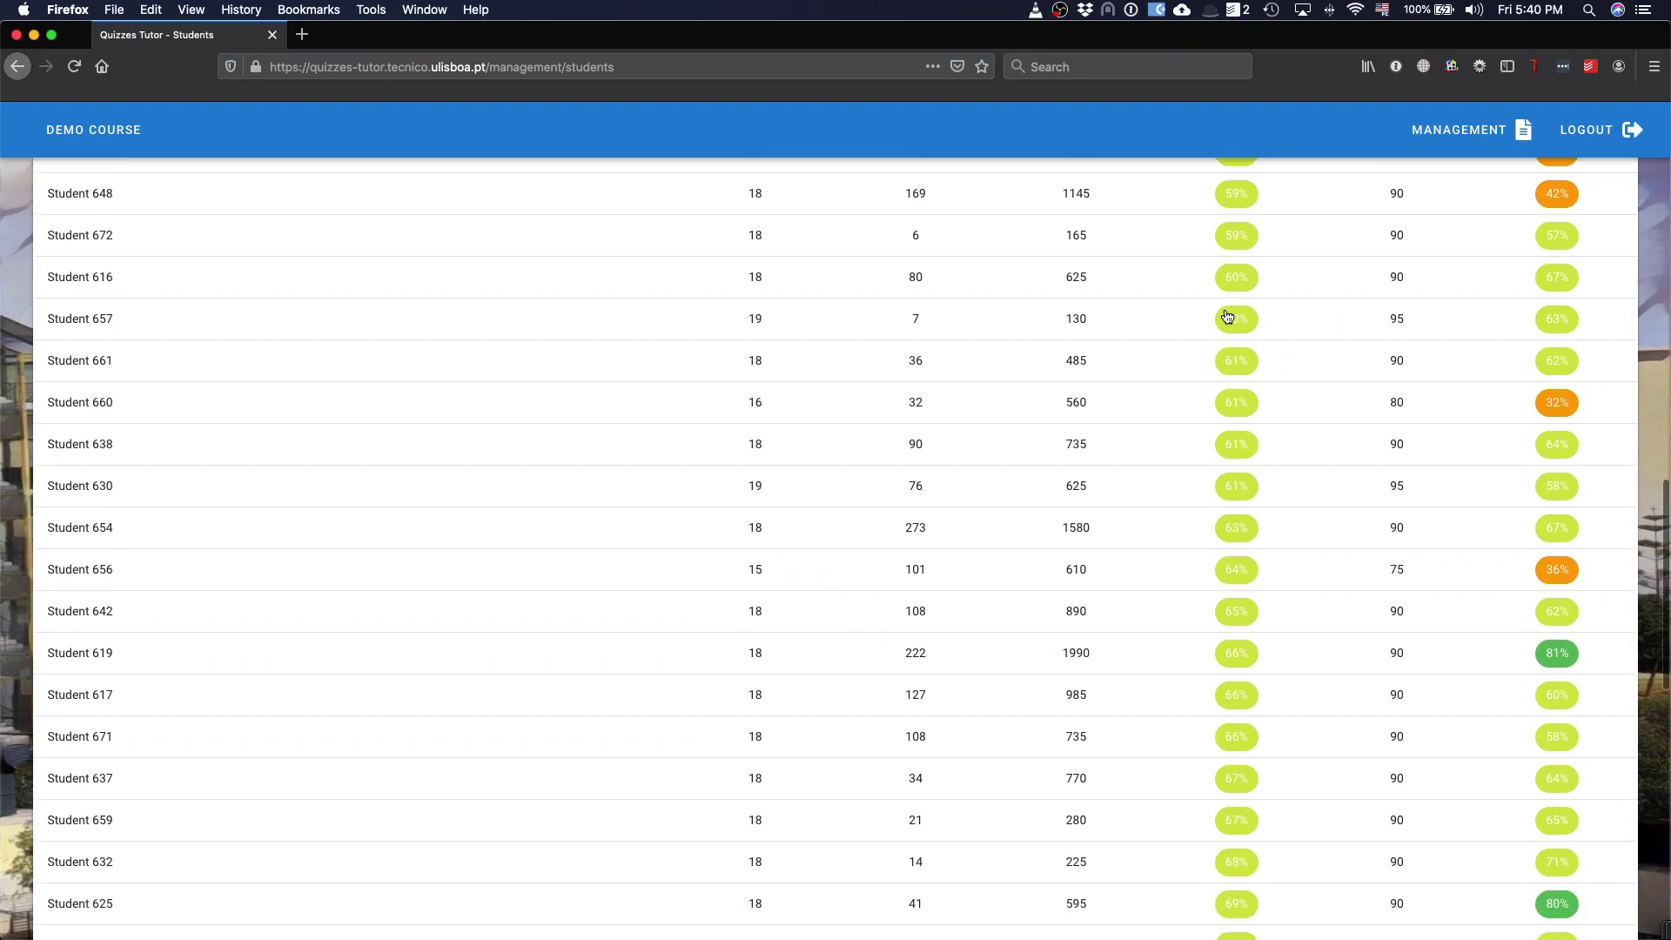
scroll(1227, 315, "up", 15)
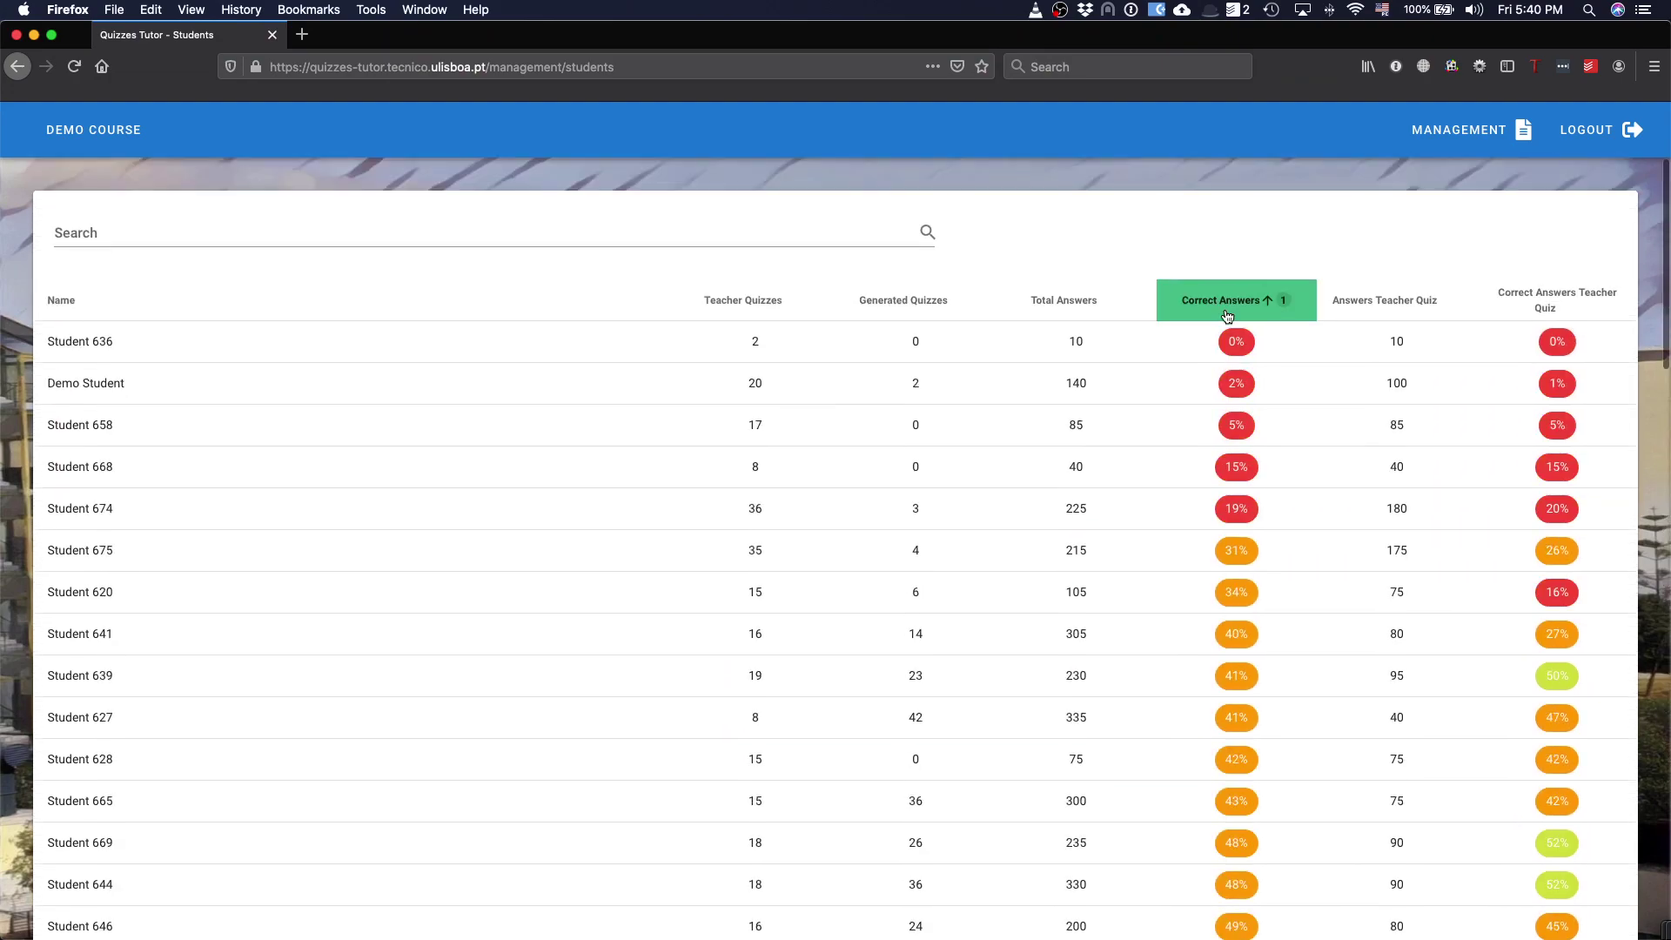
left_click(1282, 301)
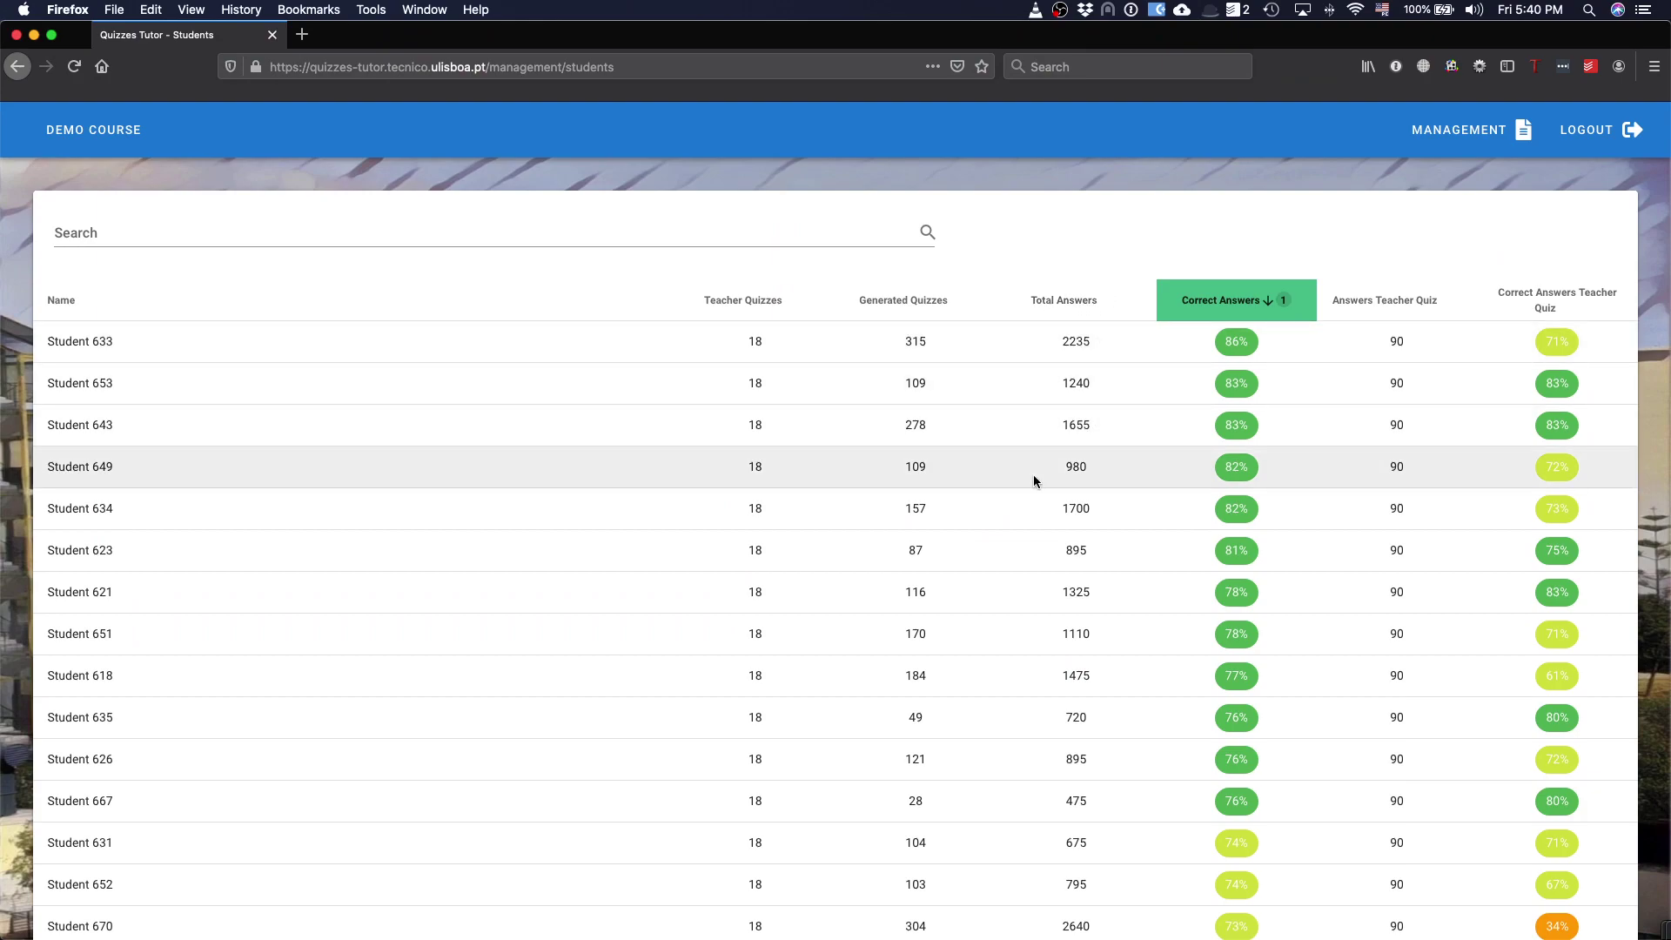
scroll(1032, 473, "down", 5)
scroll(1033, 473, "up", 5)
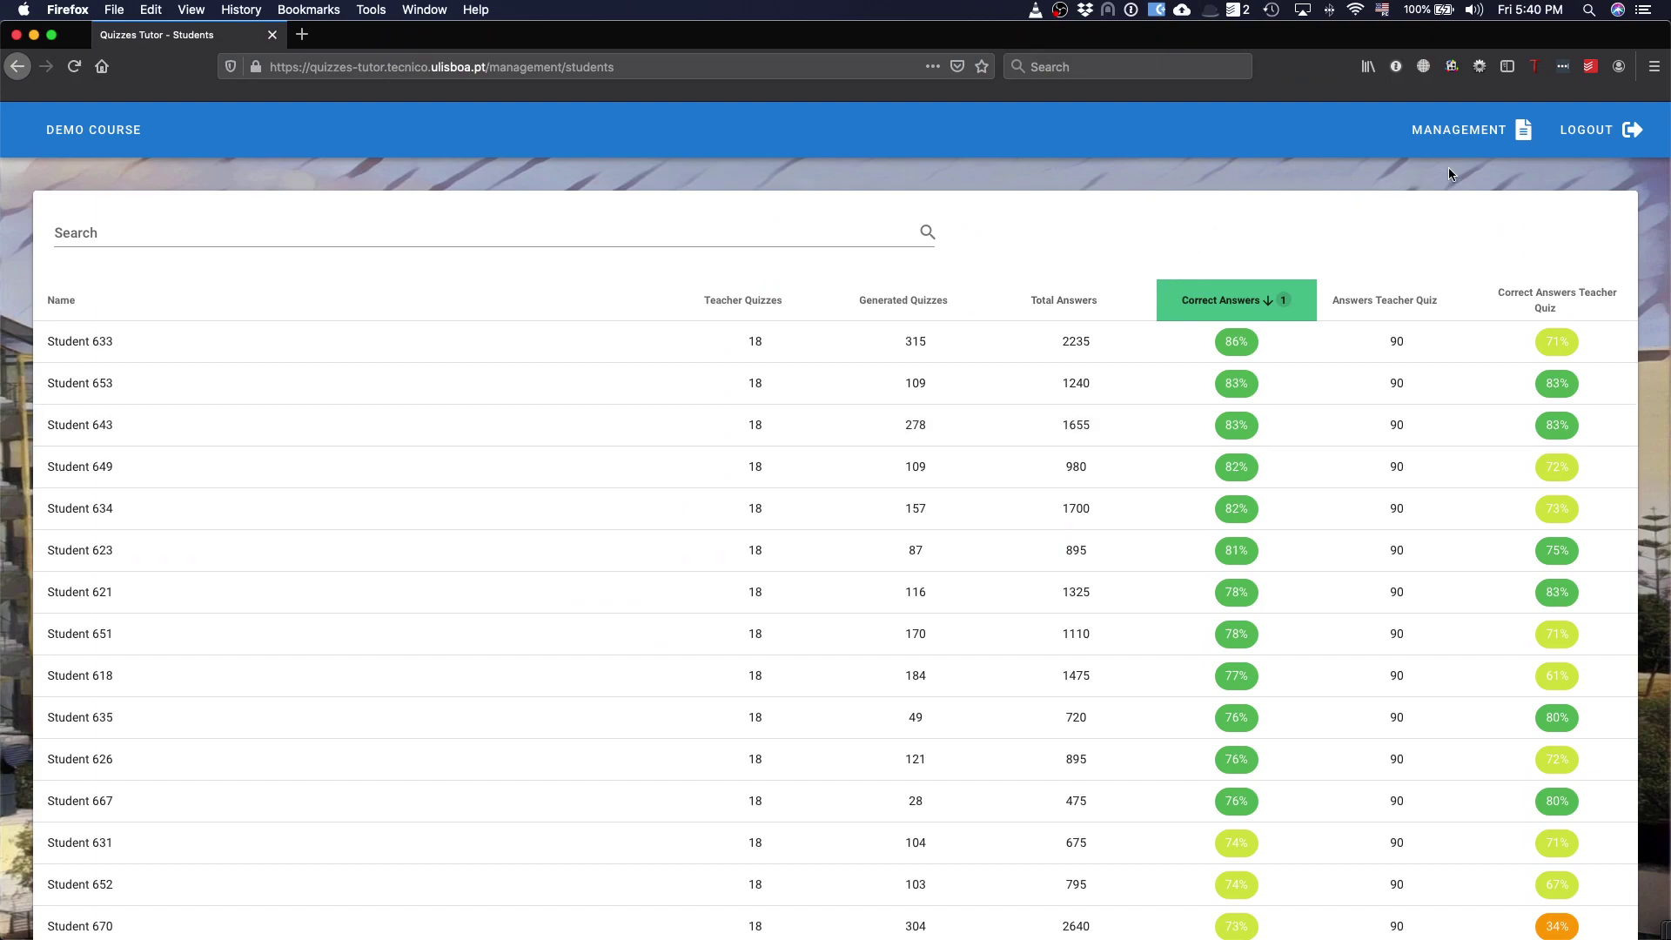
mouse_move(1504, 133)
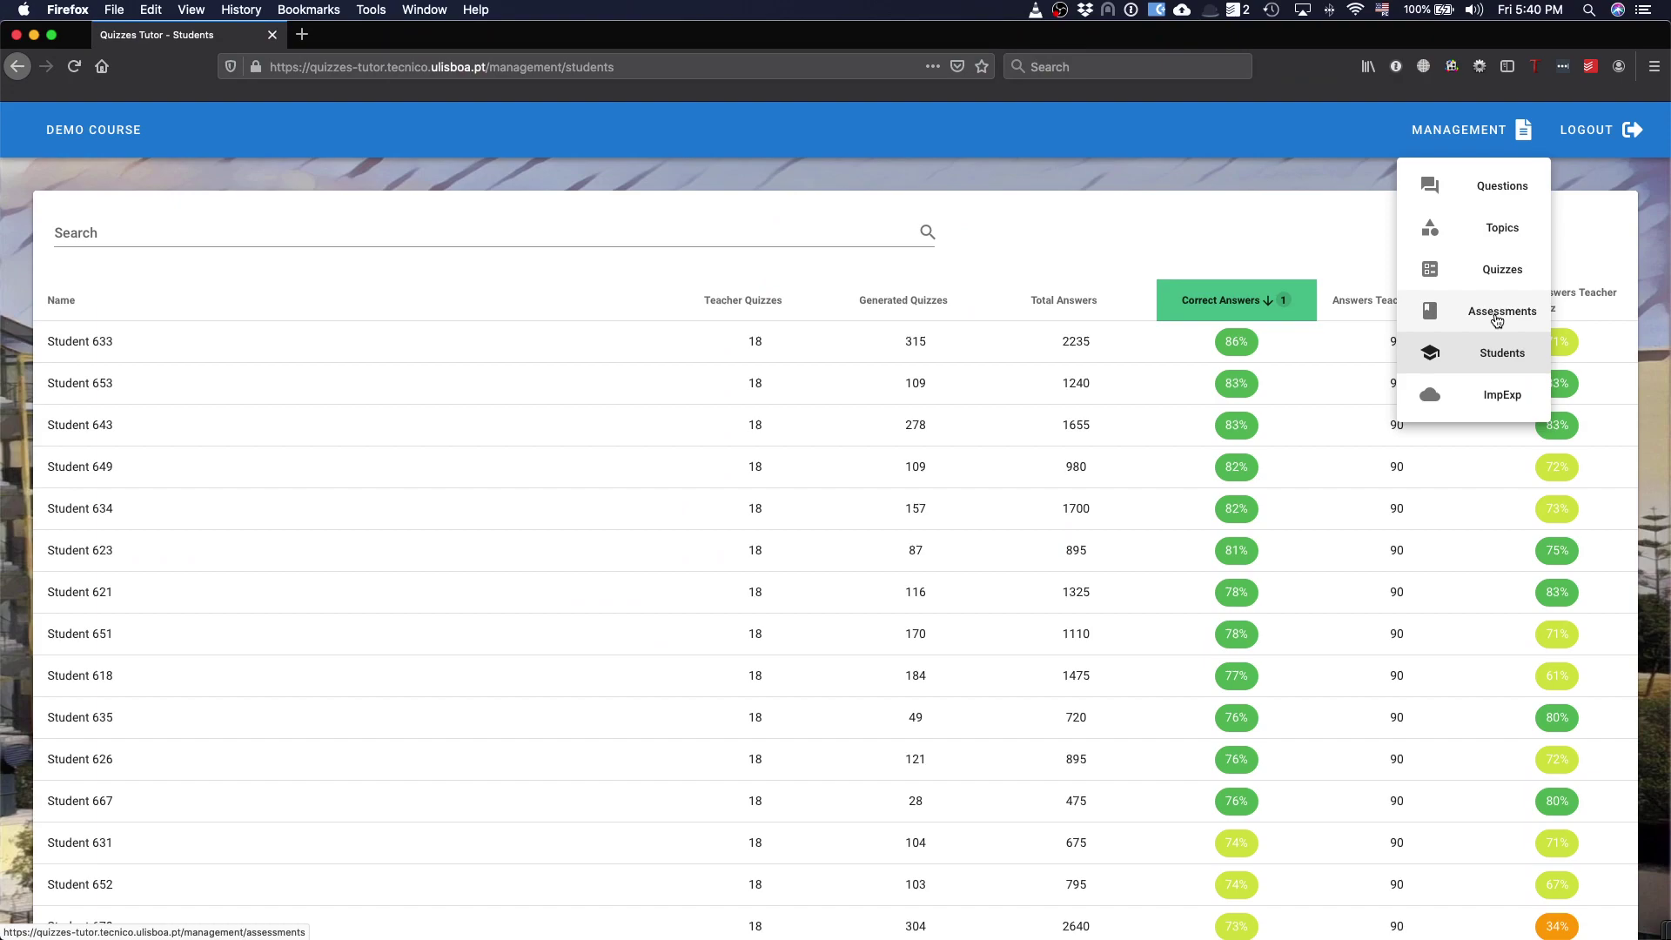
- On the Assessments page, start Test 4 and preview the Architecture design topic's questions
left_click(1497, 319)
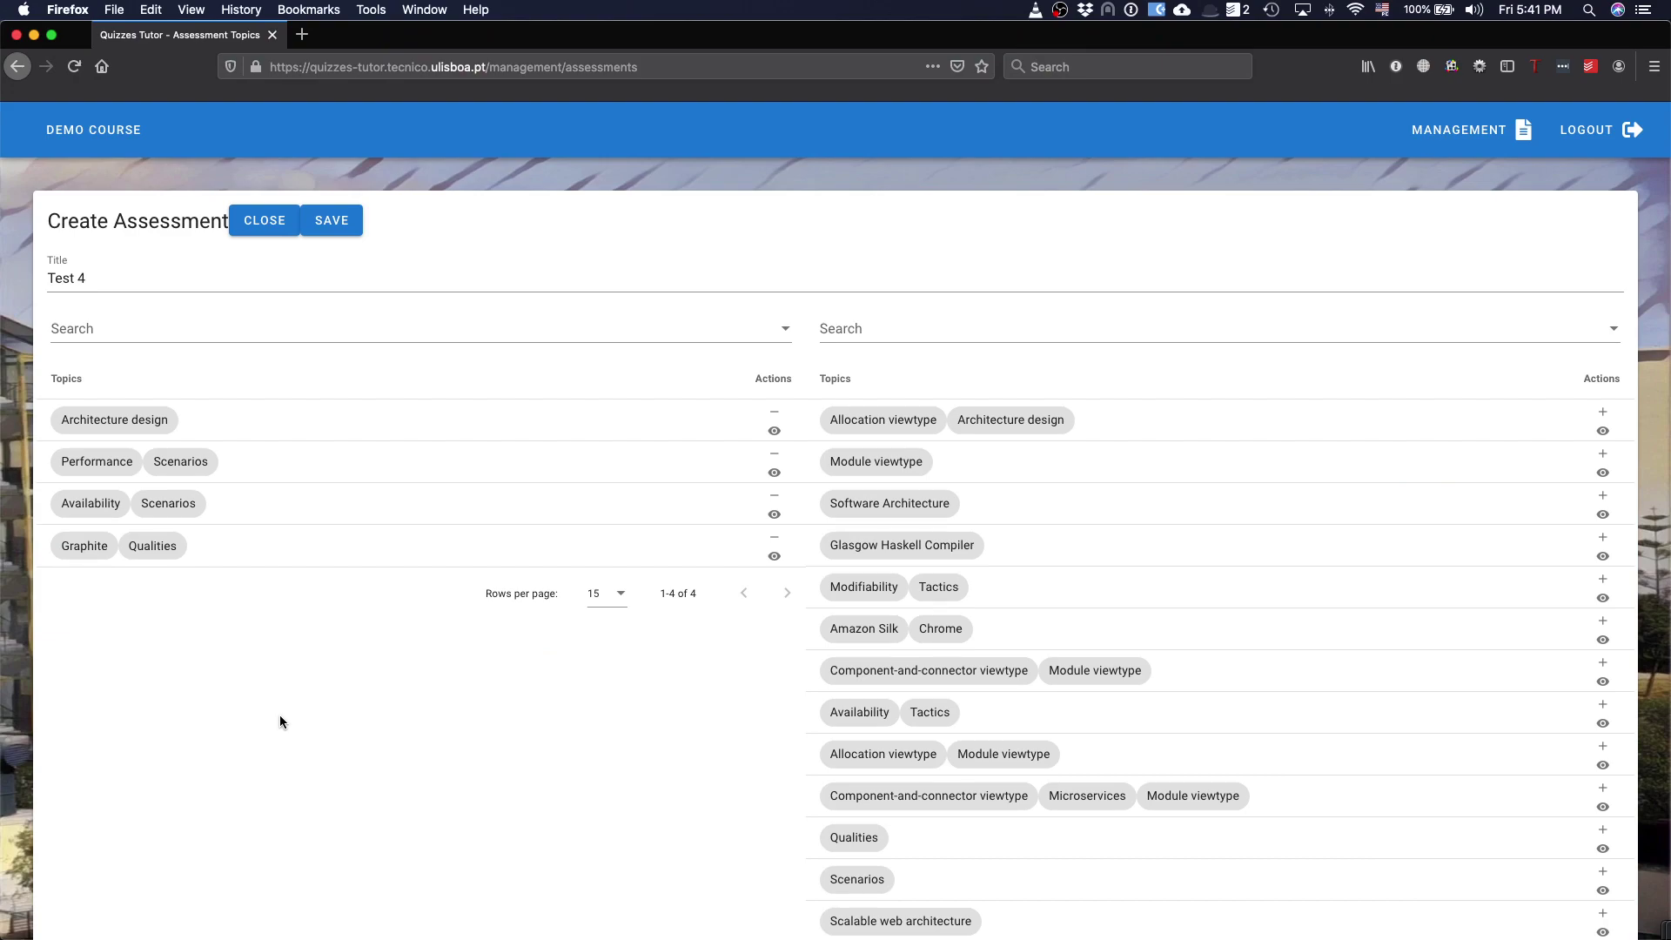
left_click(774, 433)
scroll(590, 513, "down", 10)
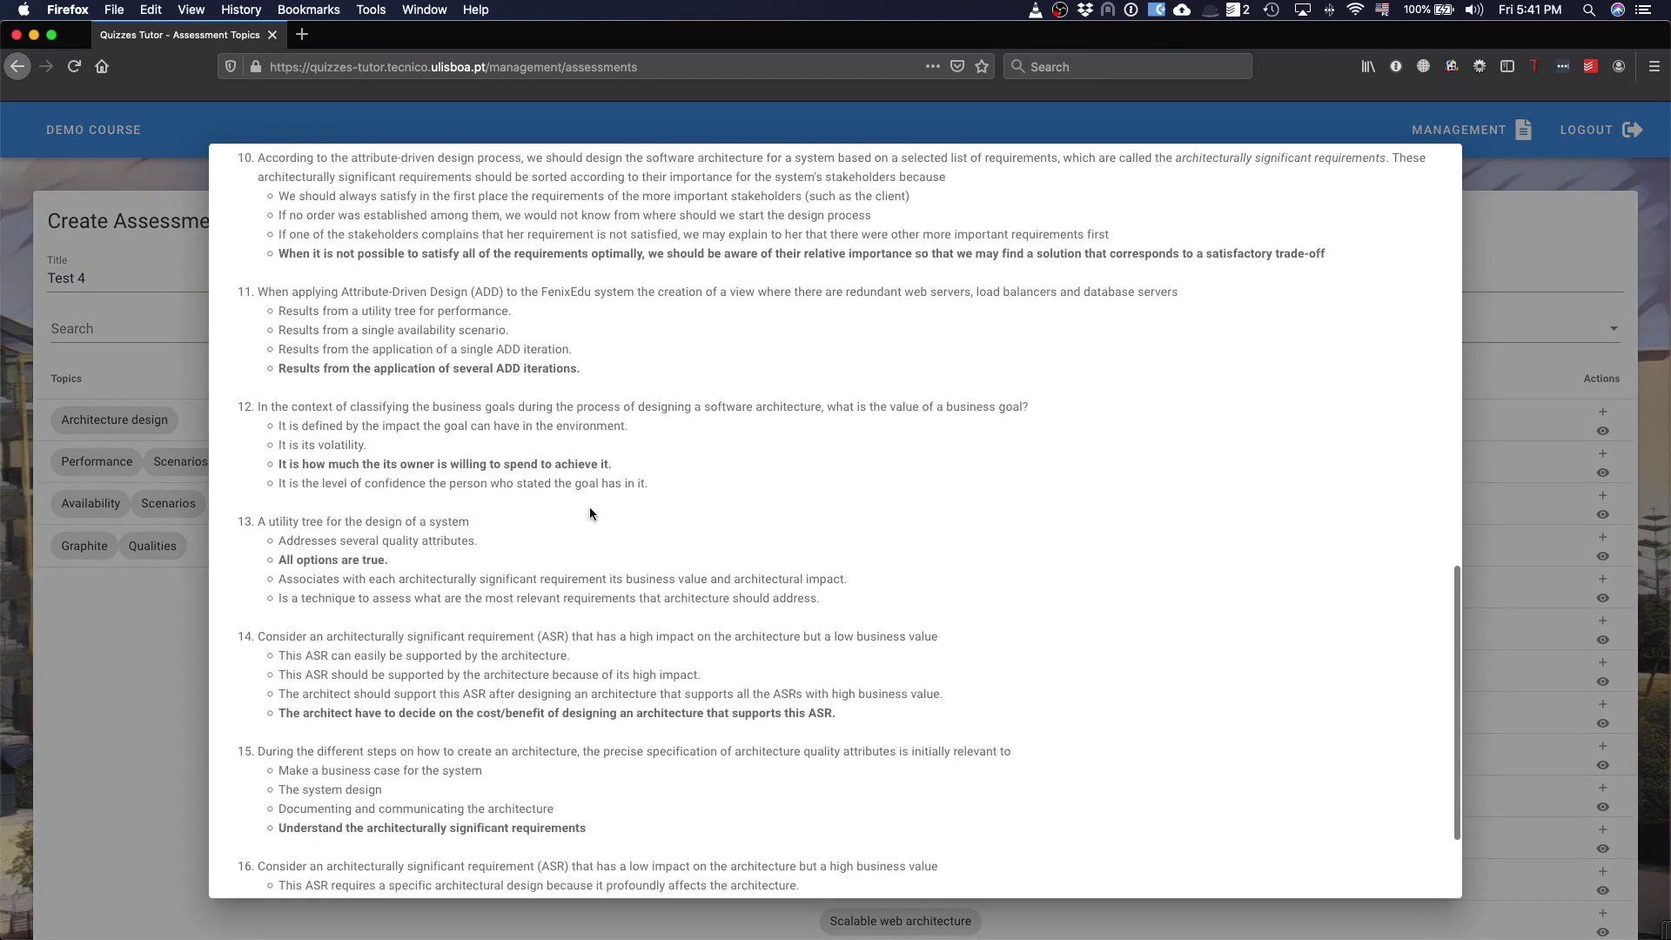
scroll(590, 514, "up", 5)
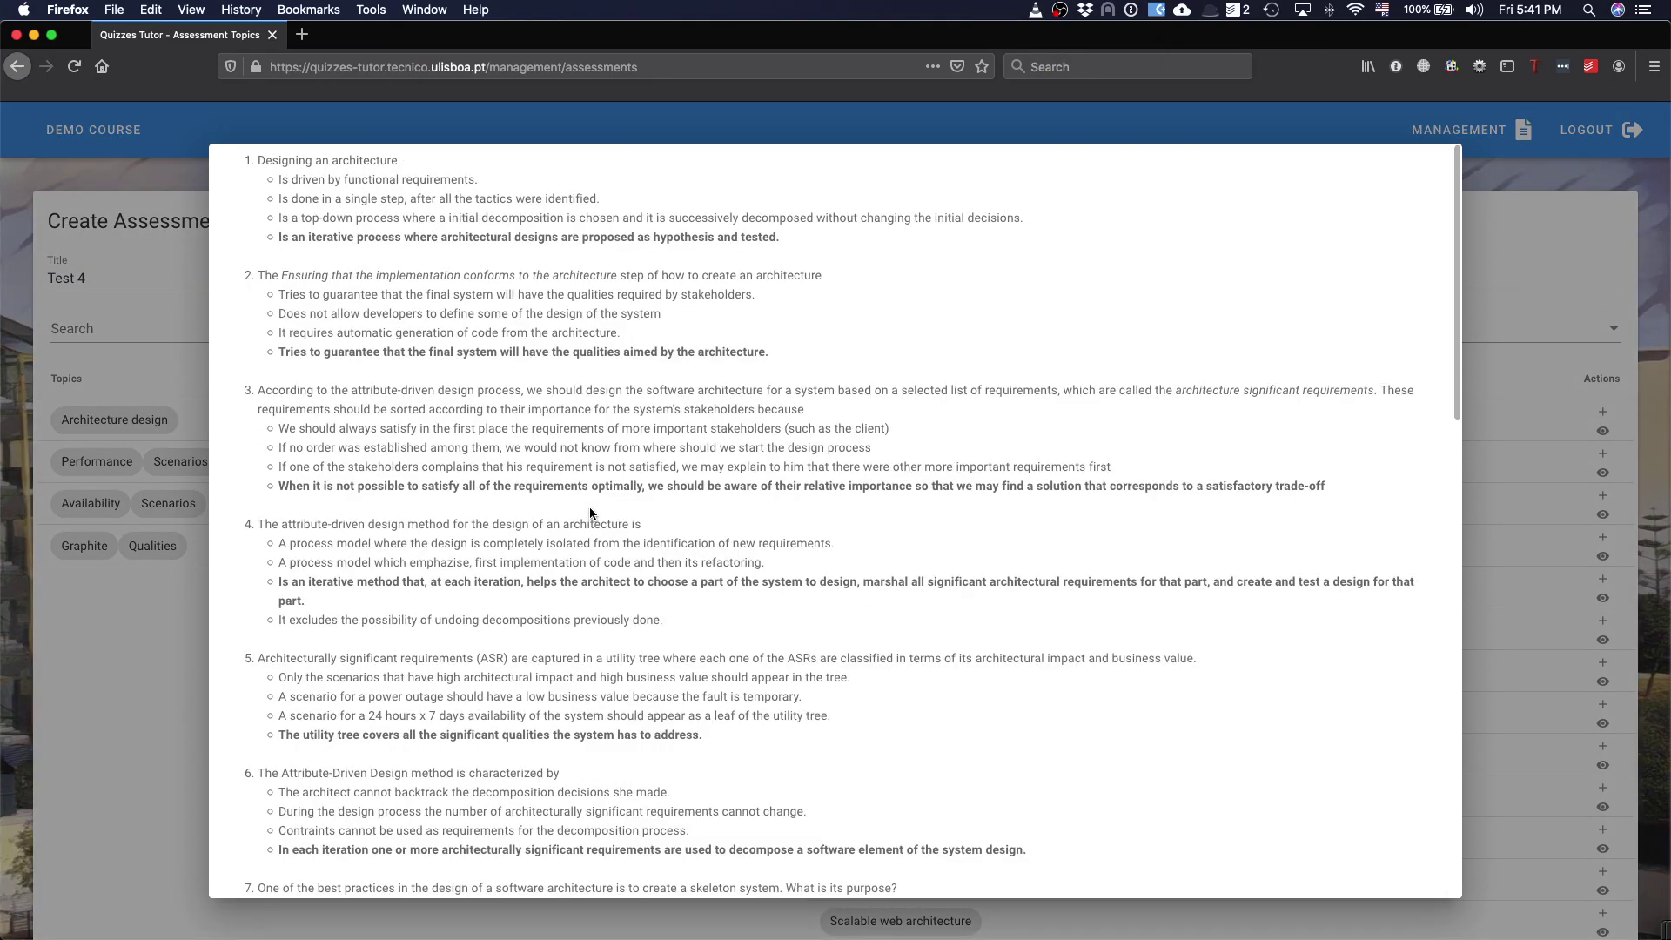
scroll(590, 514, "down", 5)
scroll(591, 514, "up", 10)
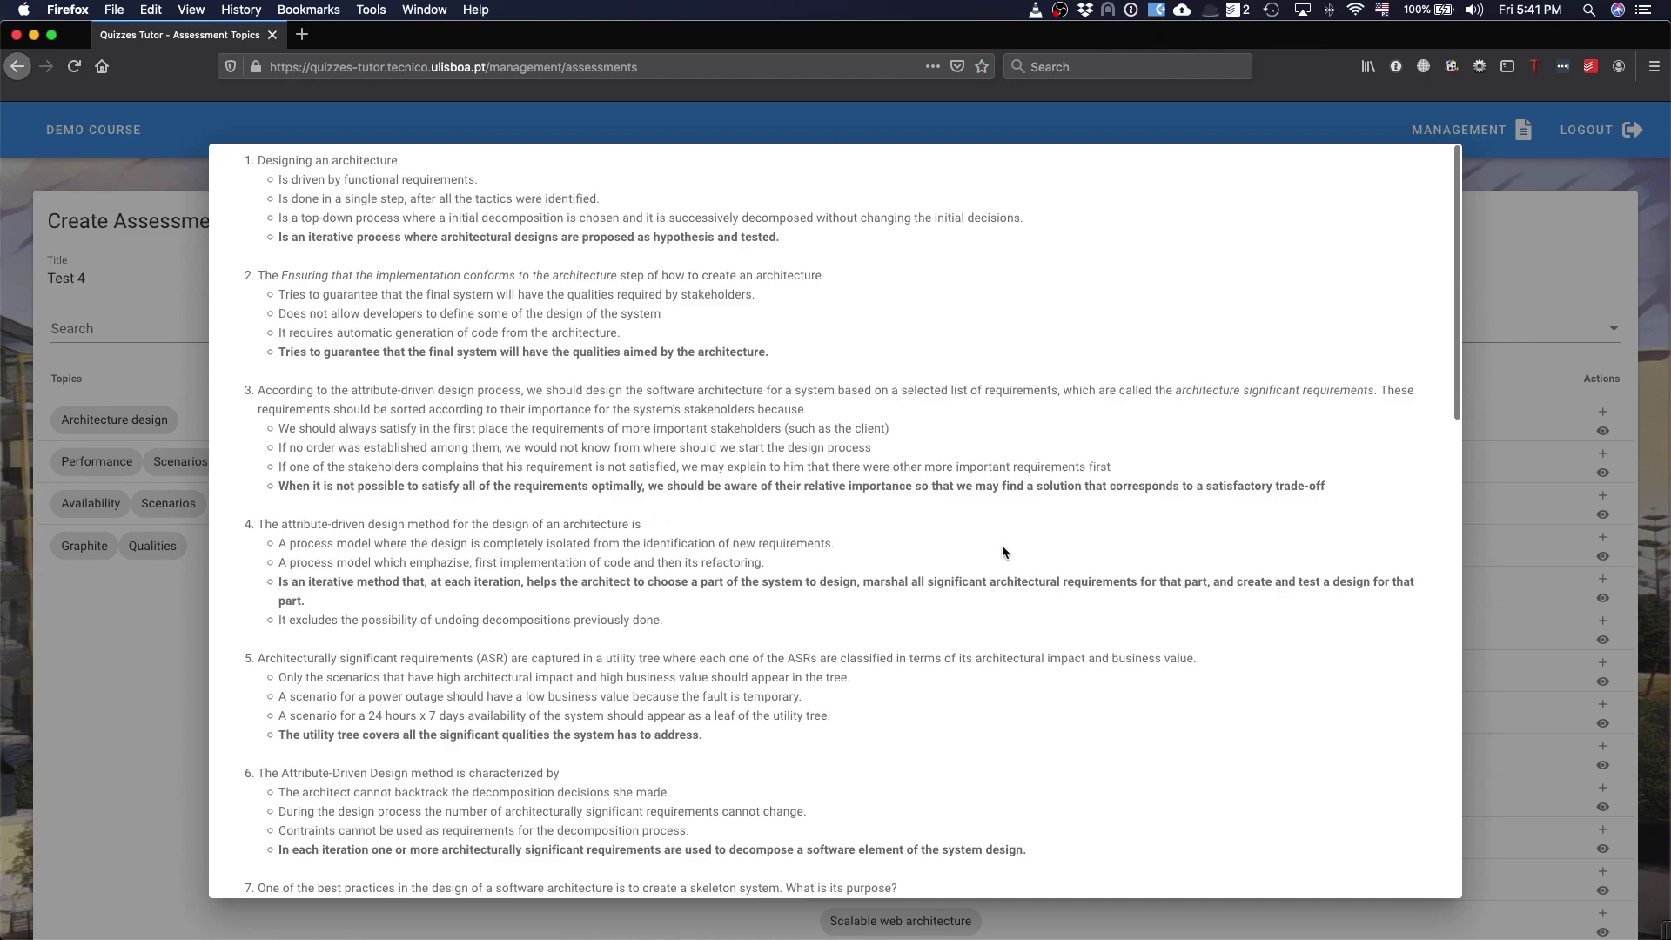
scroll(1000, 545, "down", 10)
left_click(1408, 874)
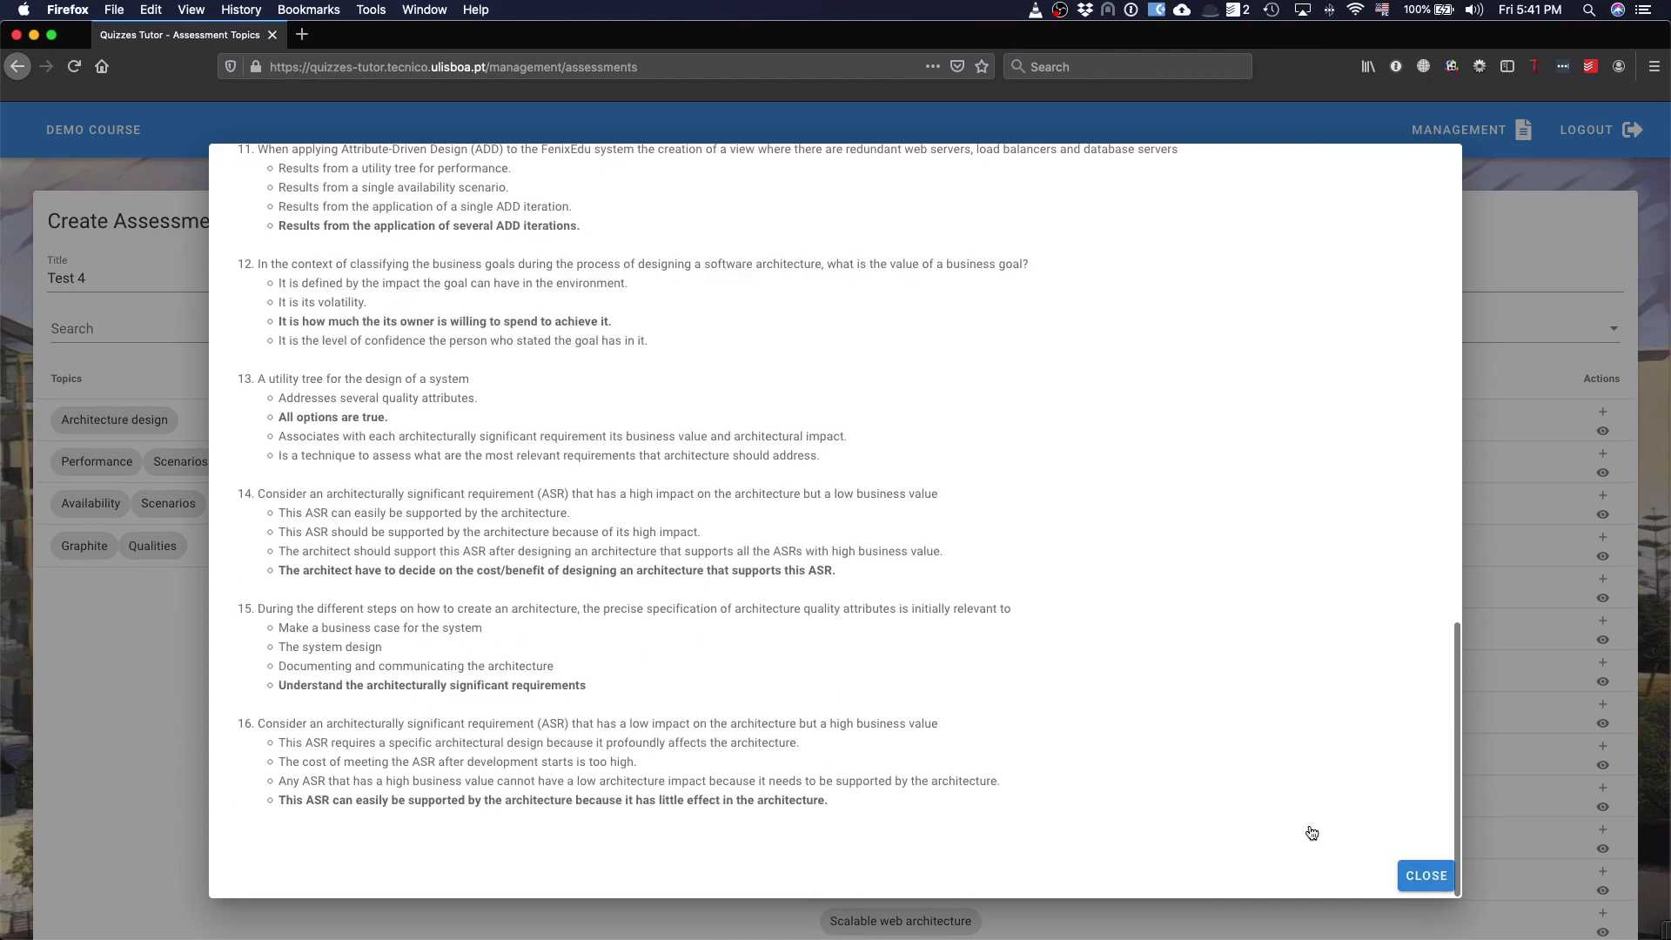
- Review all 32 questions selected for Test 4, then close the list
scroll(770, 757, "down", 3)
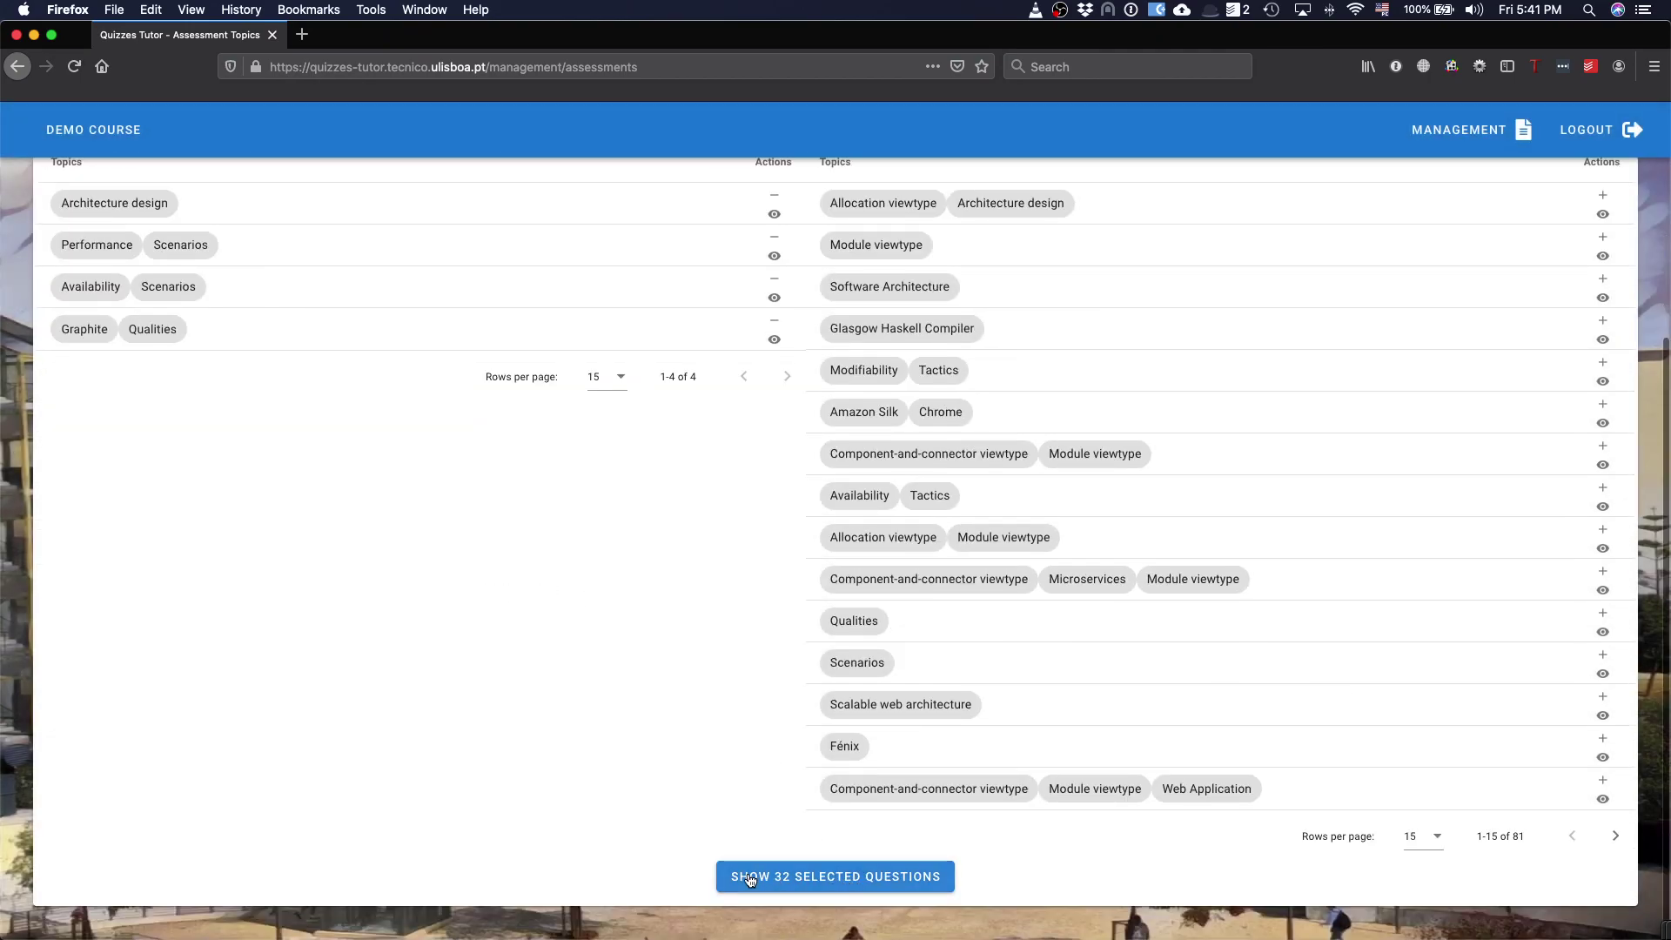
scroll(261, 435, "up", 5)
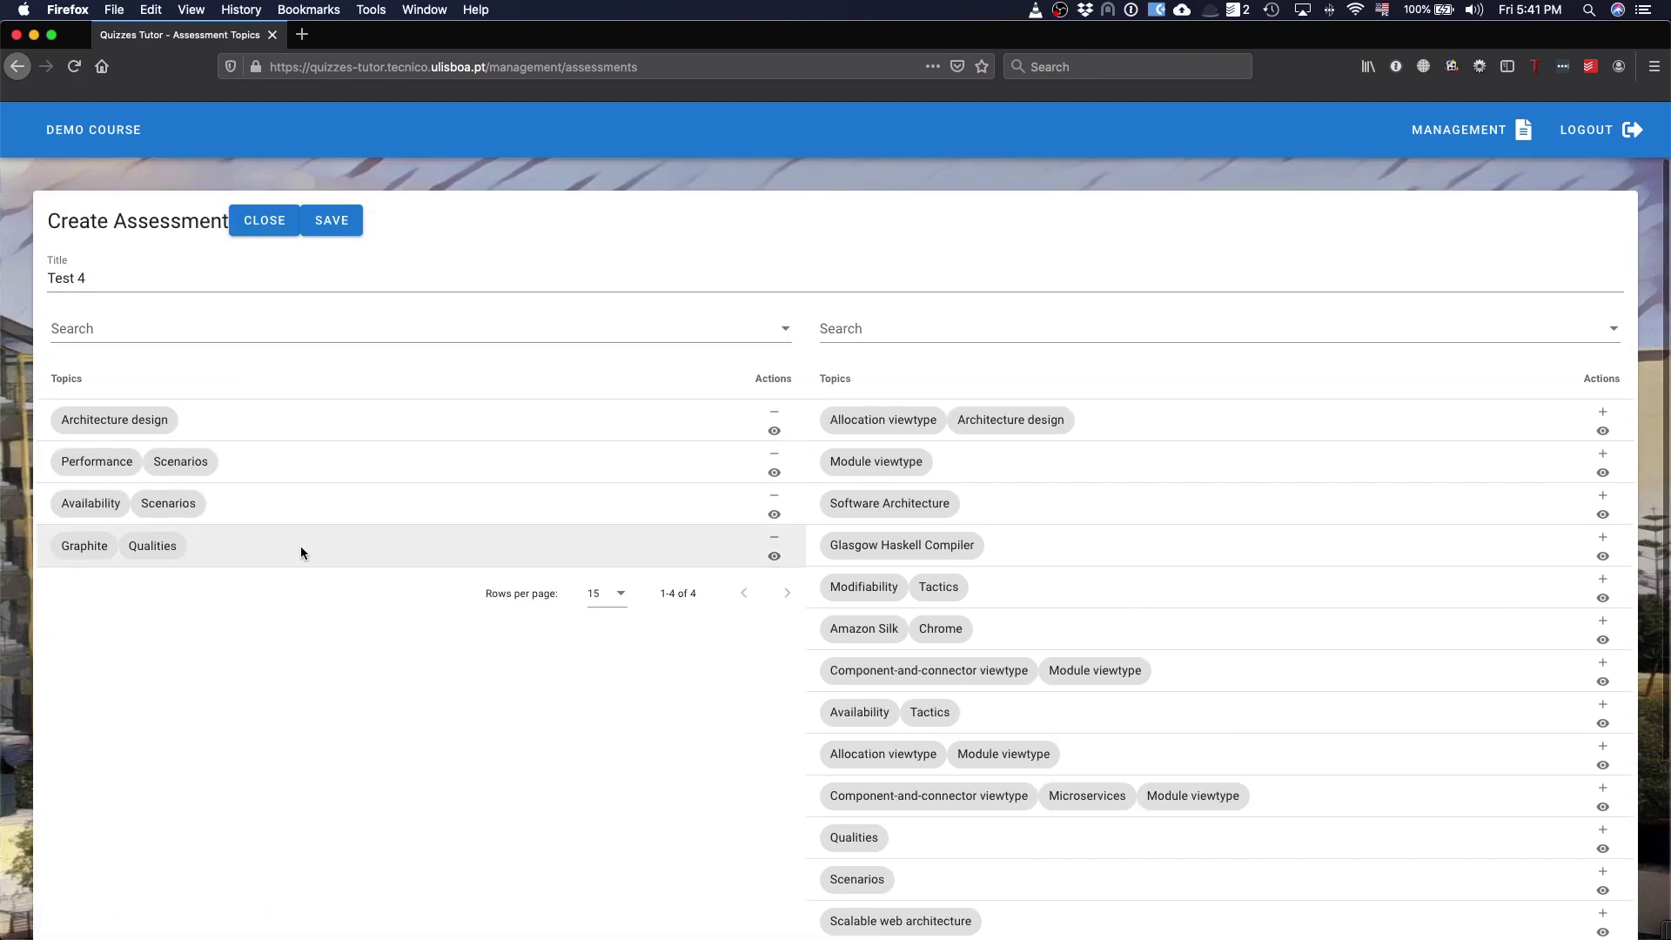
scroll(301, 546, "down", 3)
left_click(866, 881)
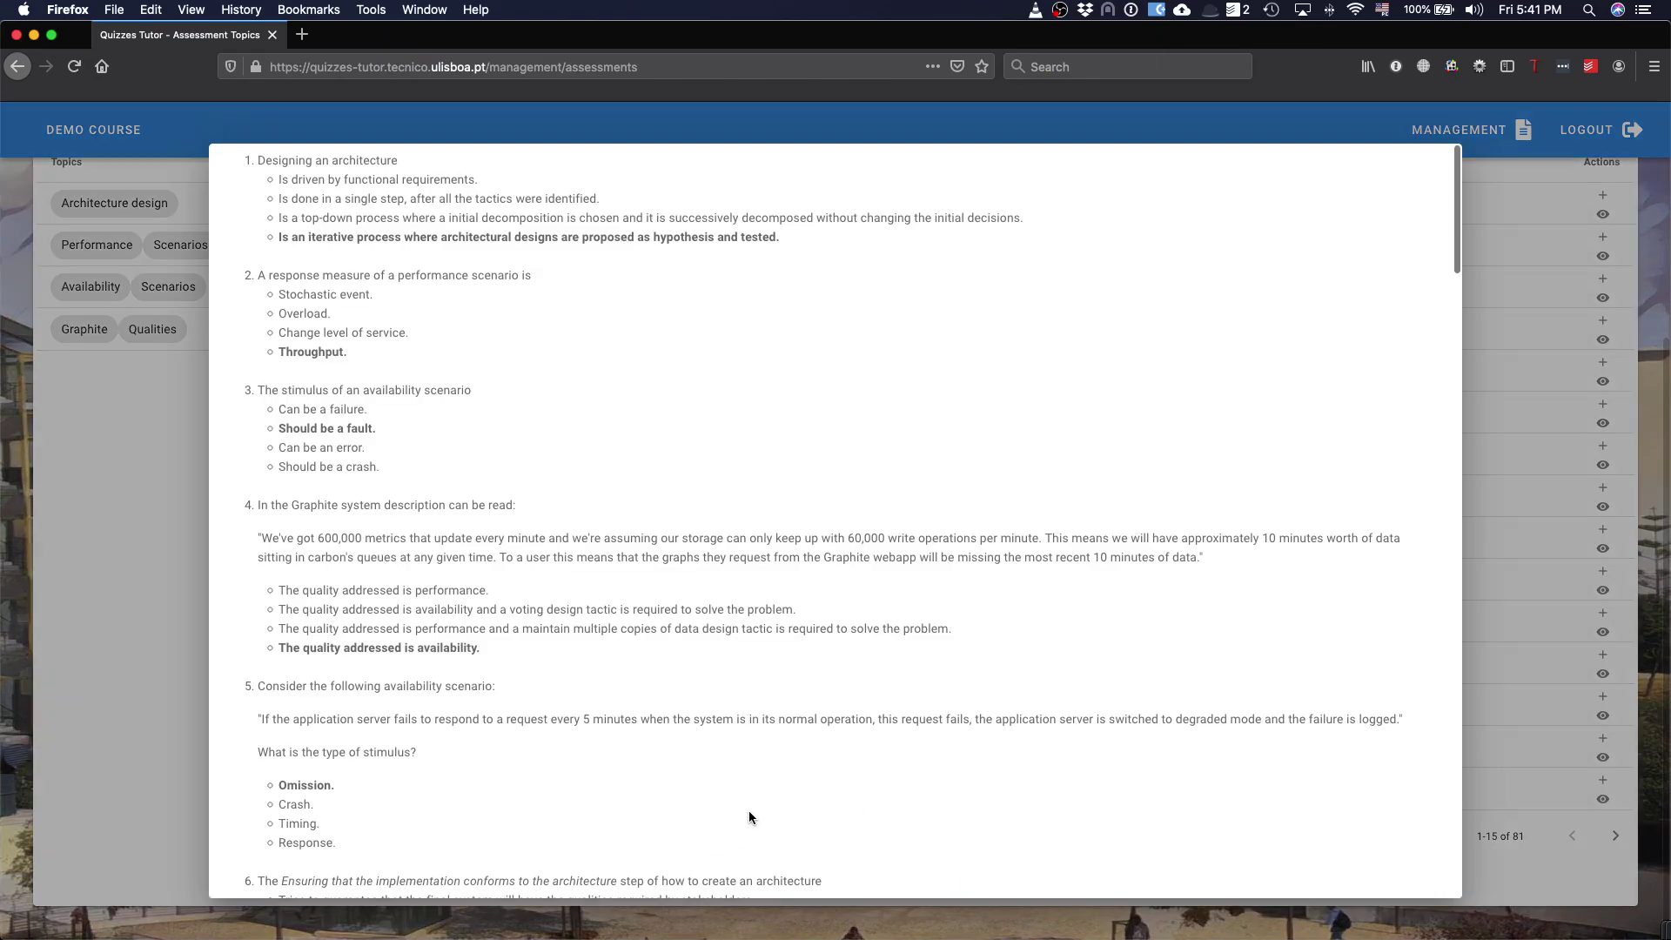
scroll(811, 738, "down", 10)
scroll(811, 738, "down", 10)
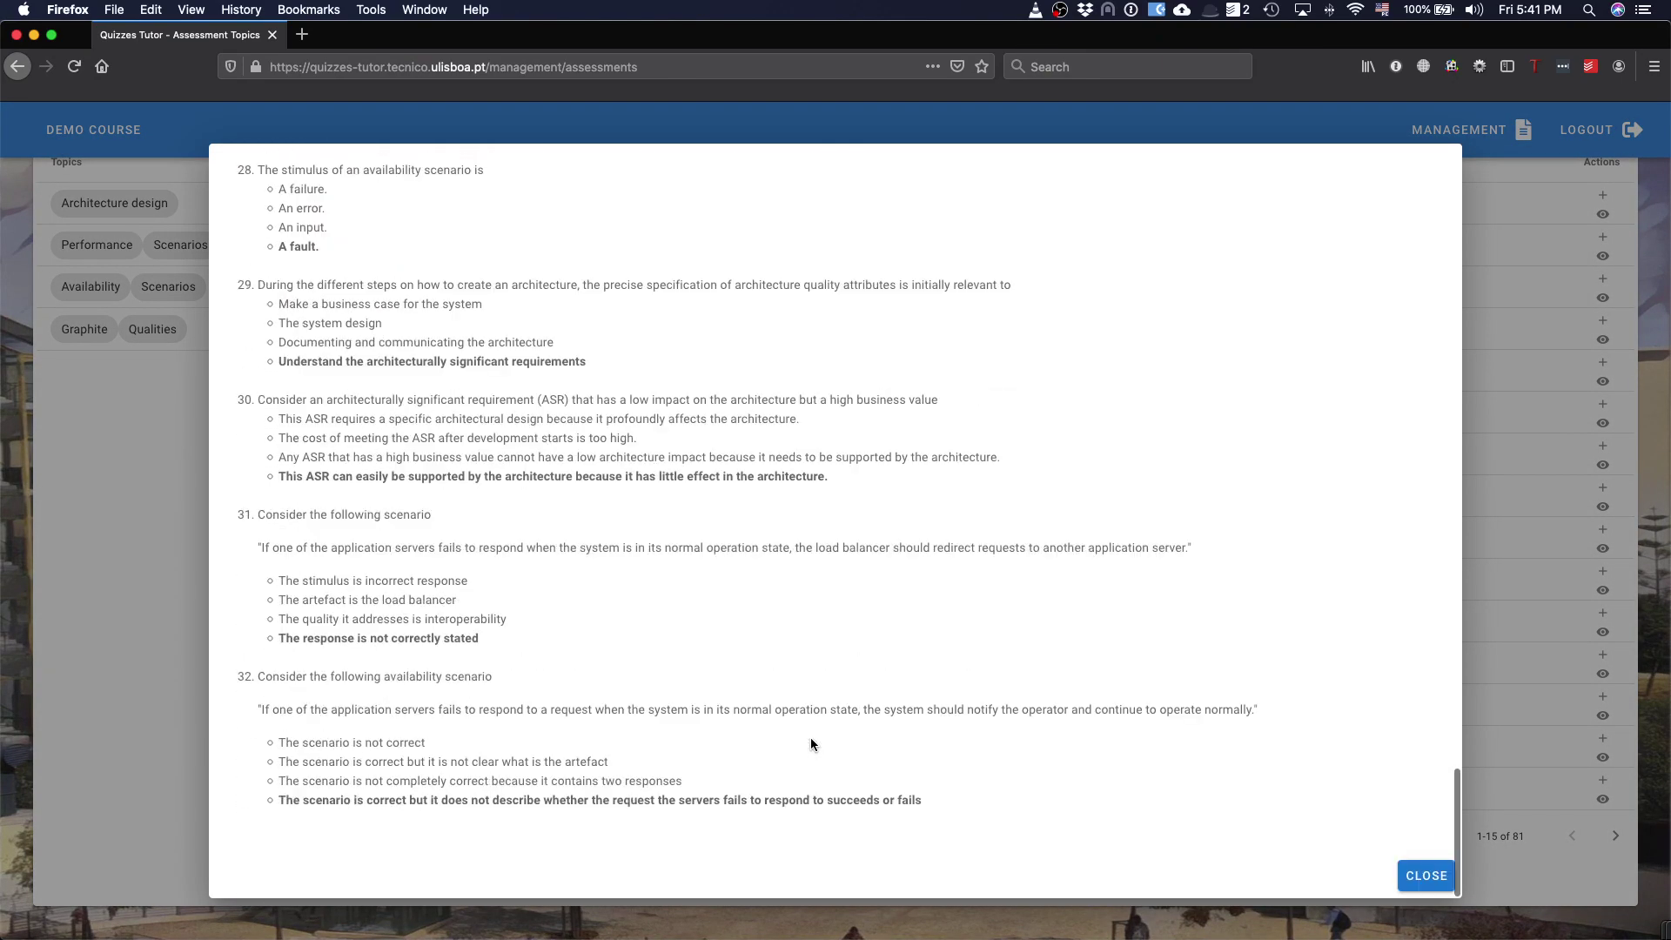
scroll(811, 741, "up", 20)
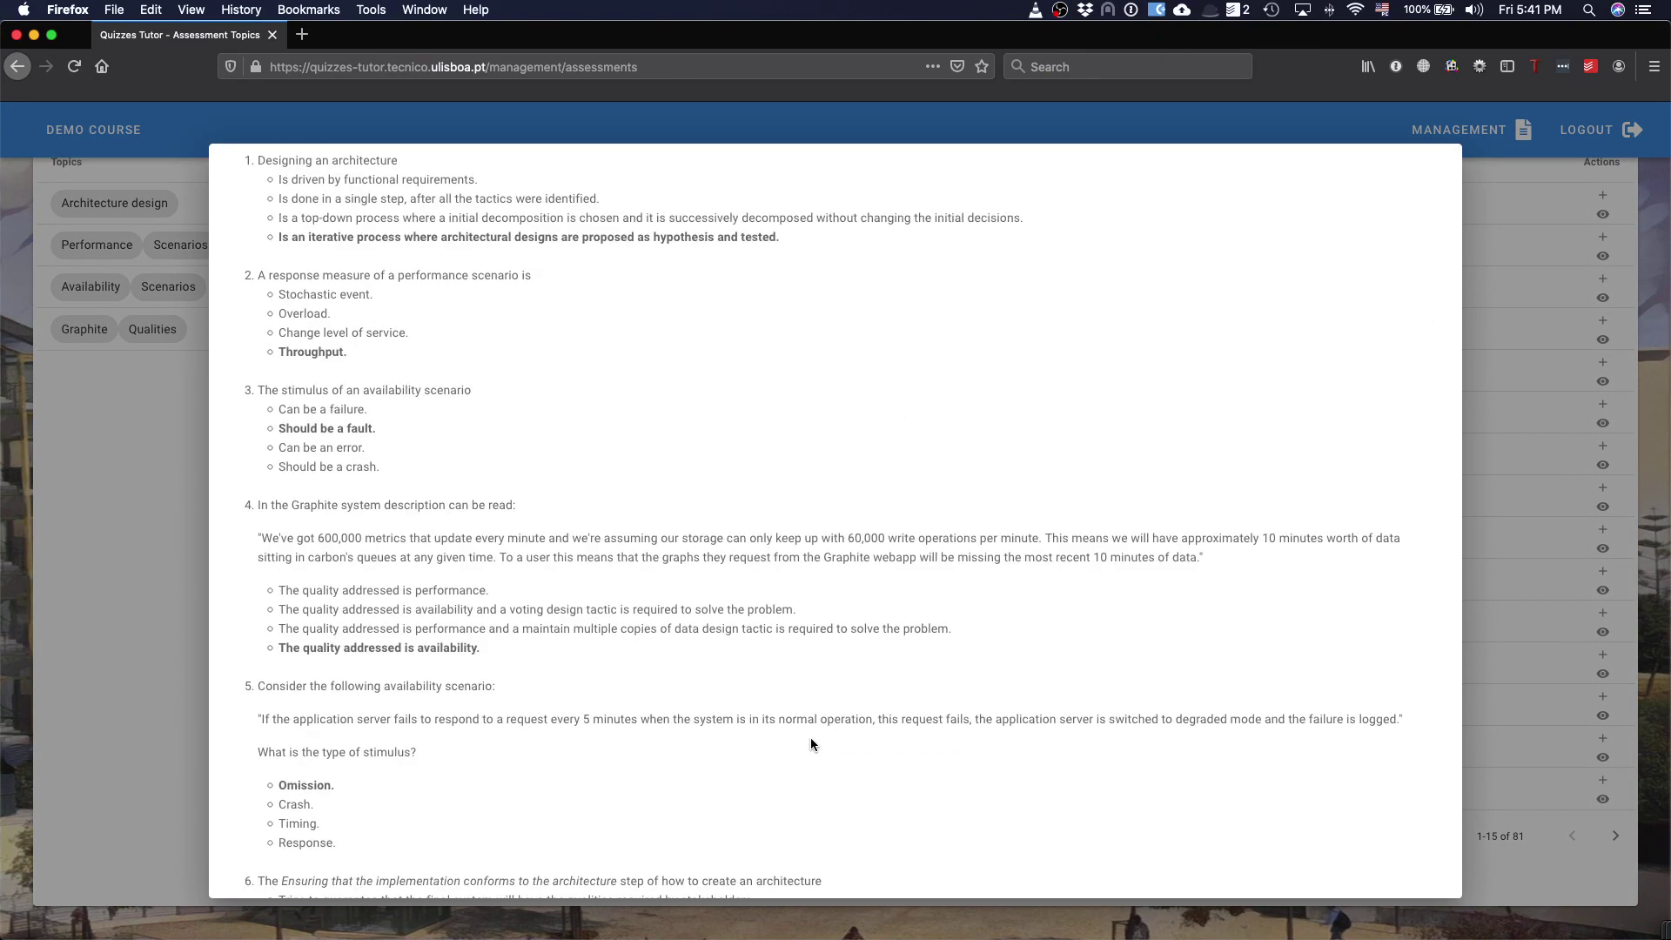
scroll(811, 740, "down", 20)
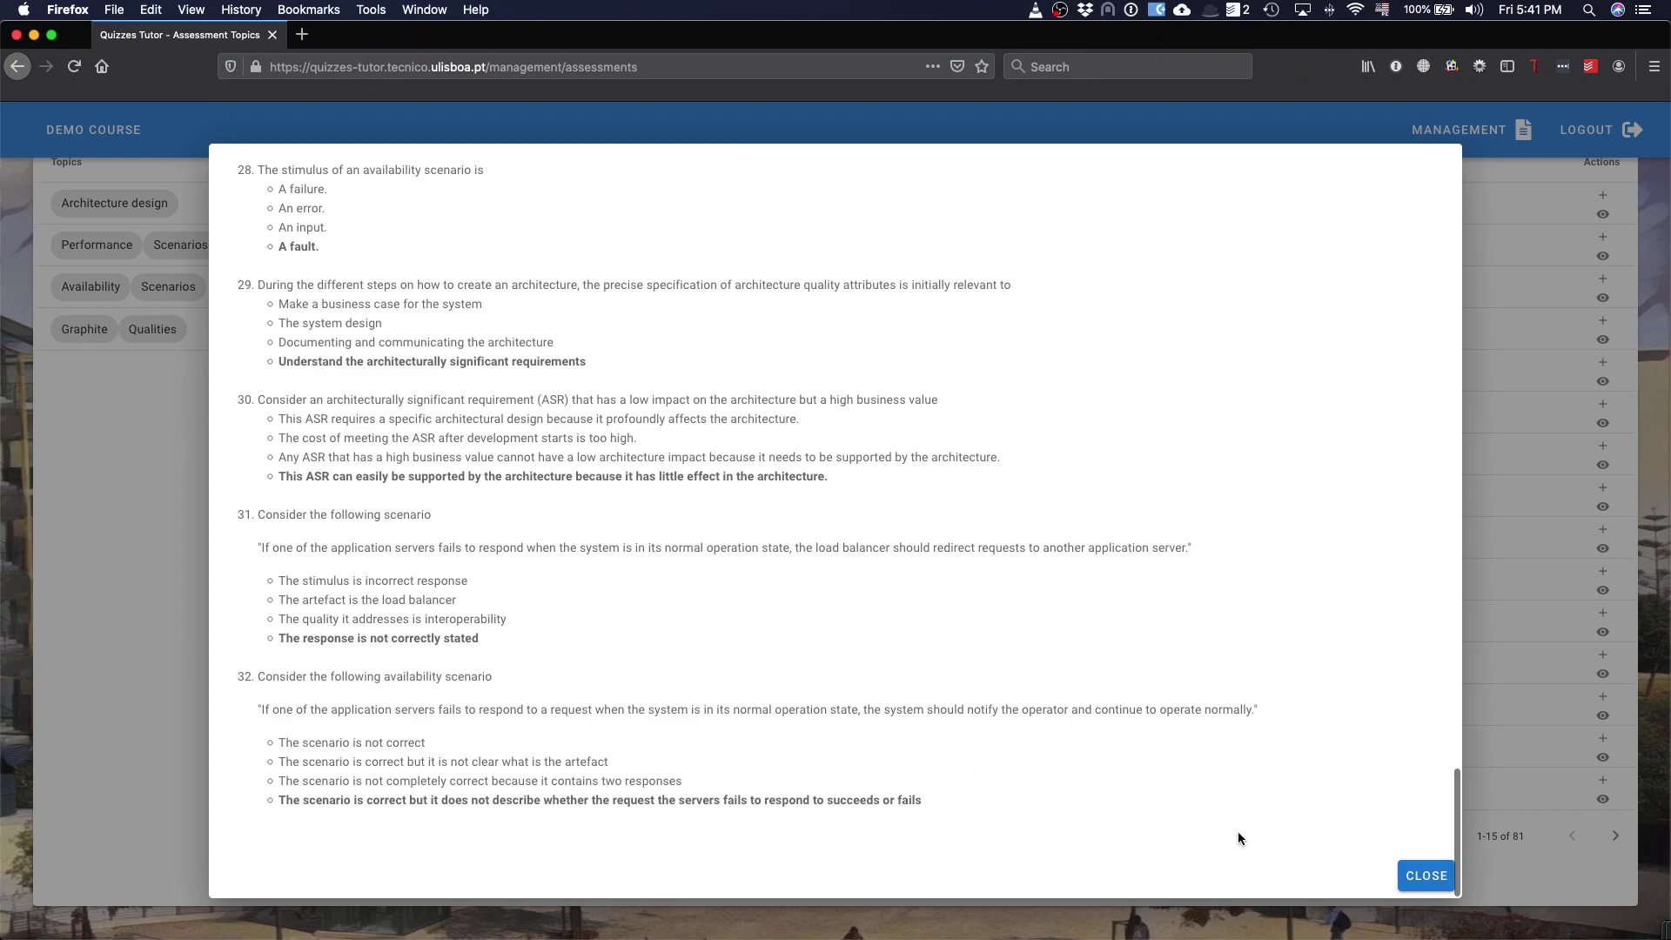
left_click(1426, 875)
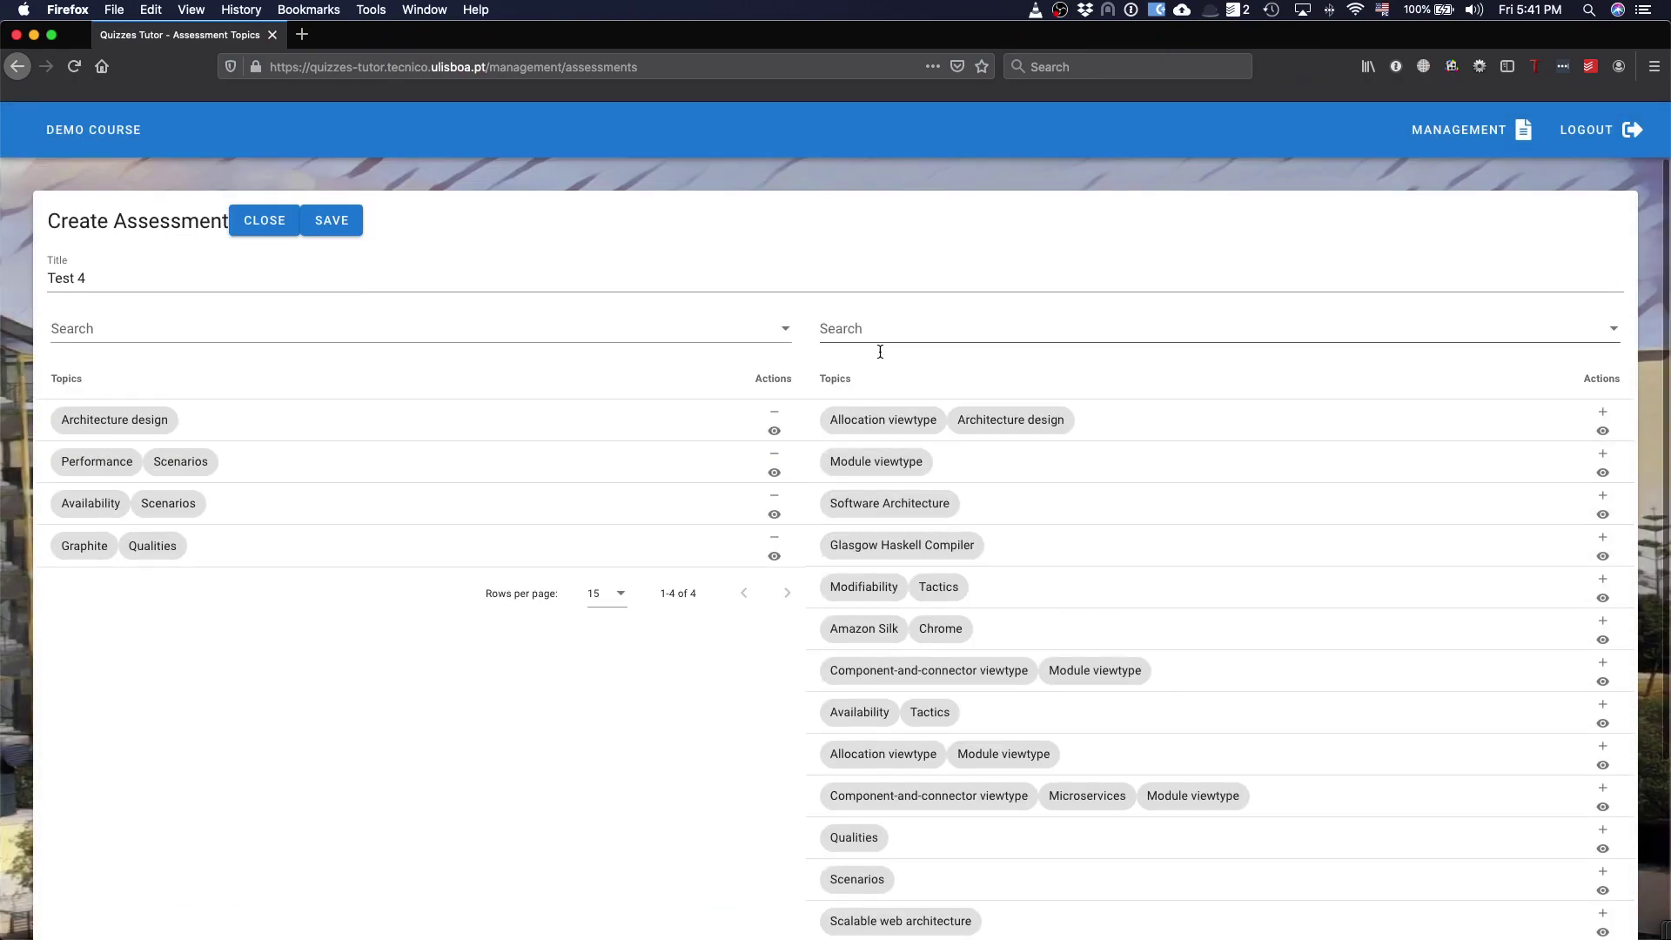
- Return to the assessments list and set Third mini-test's status to Disabled
left_click(266, 228)
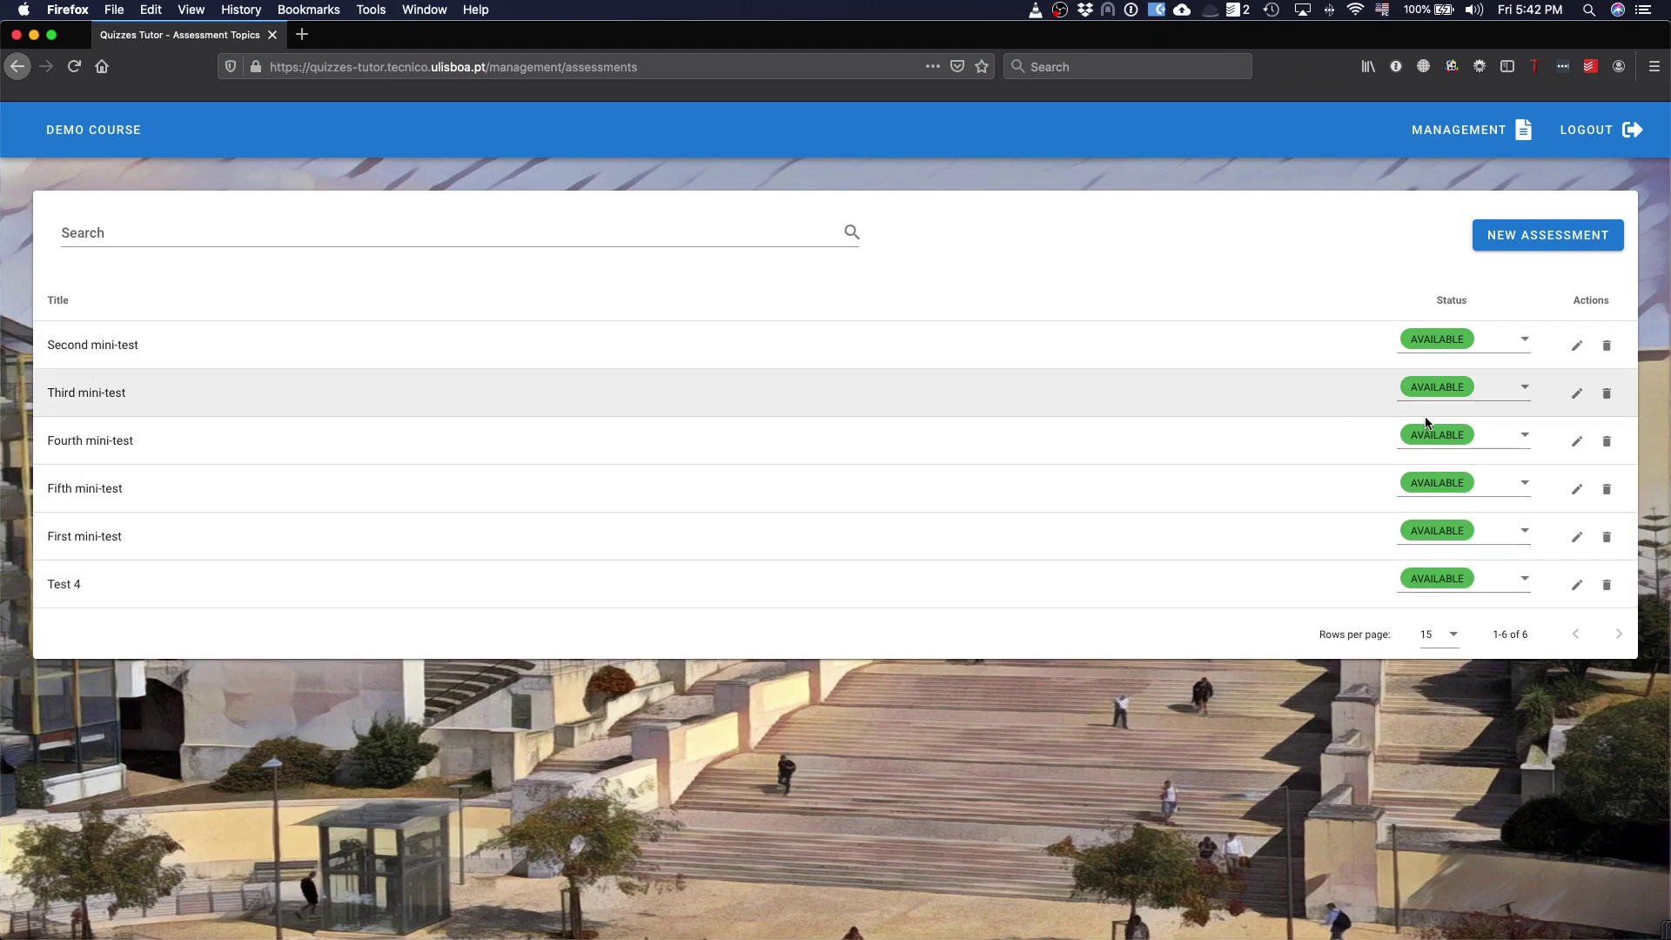
left_click(1526, 390)
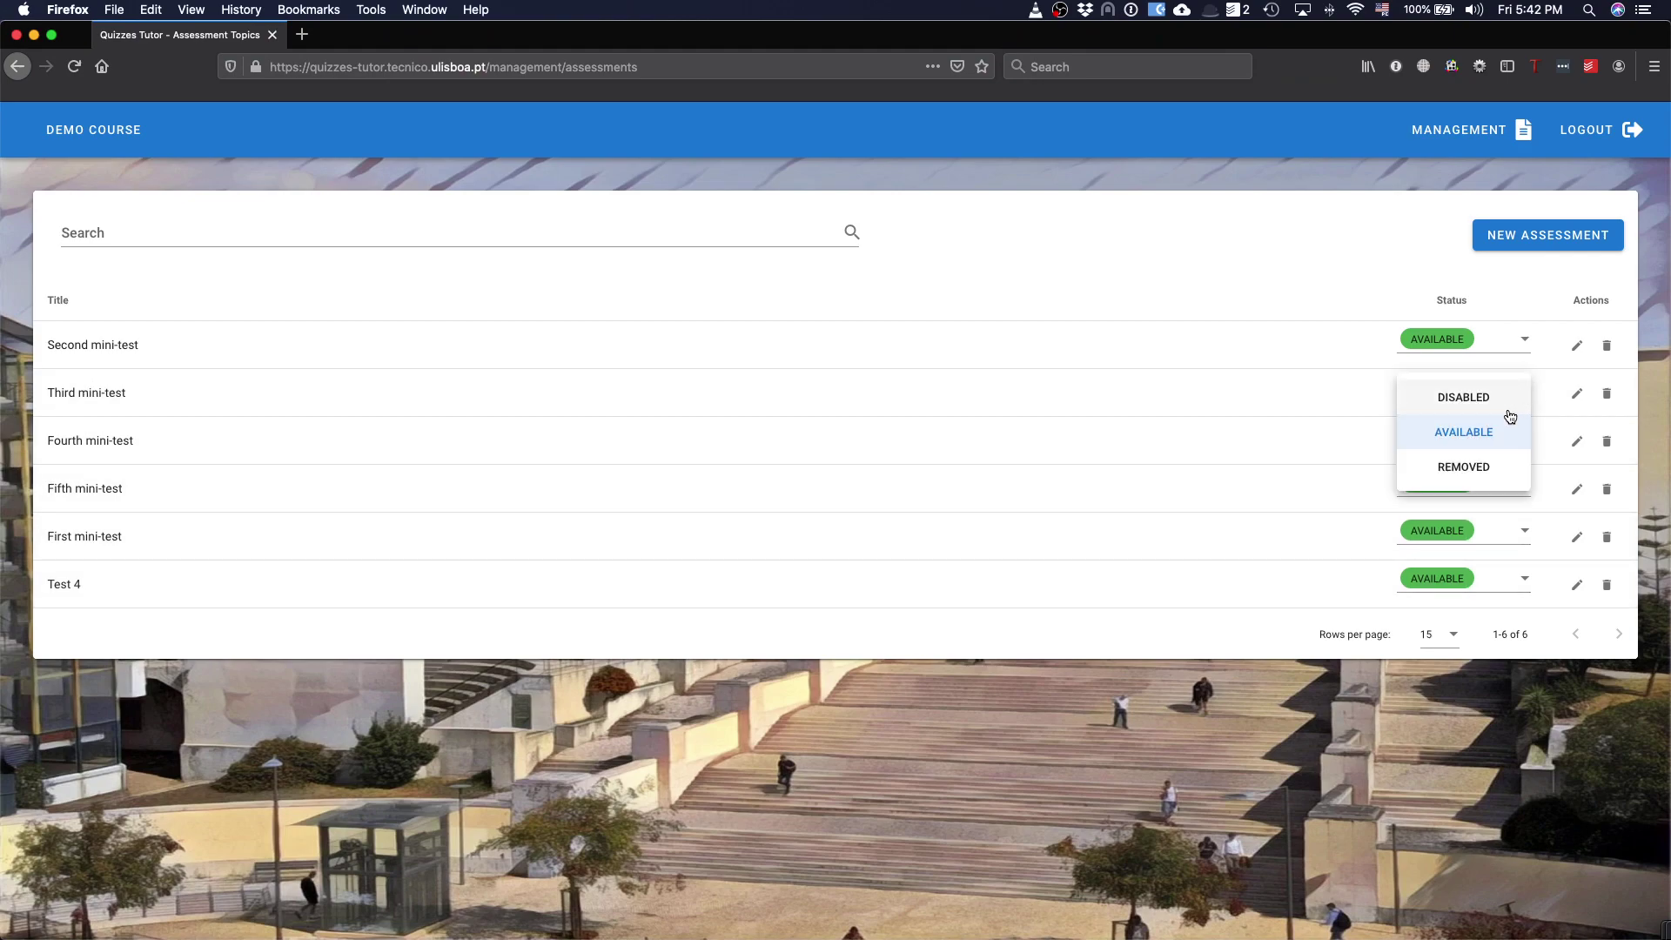
left_click(1485, 399)
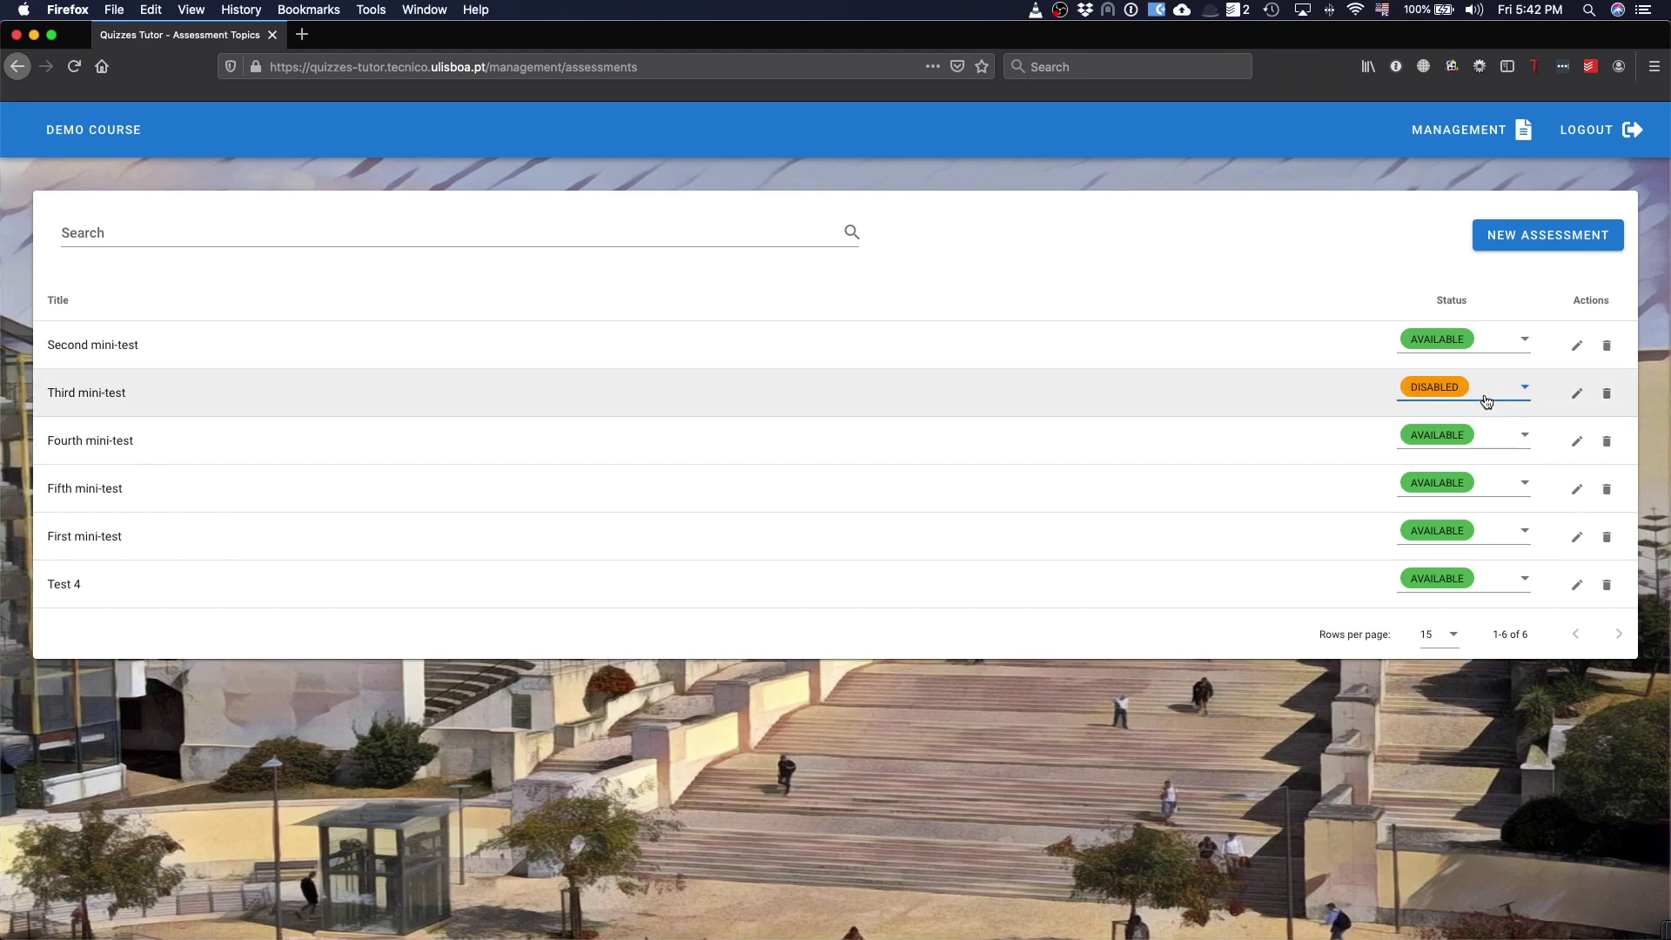
- Log out of the teacher account, log in as the demo student, and list Available quizzes
mouse_move(1500, 131)
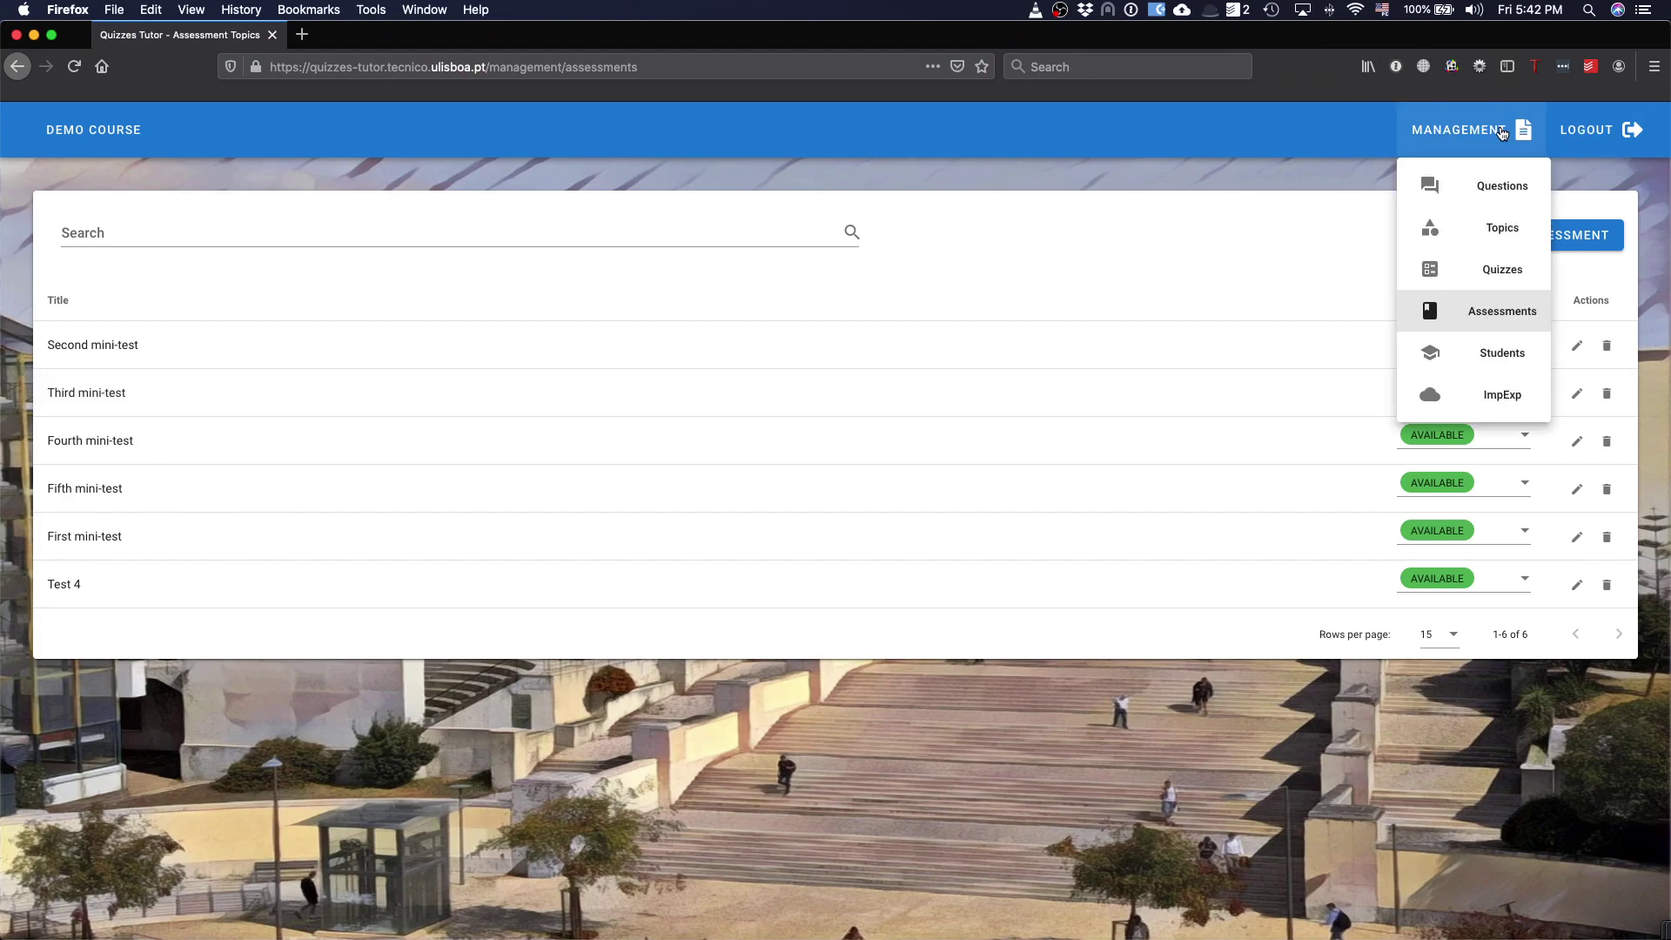
left_click(1616, 130)
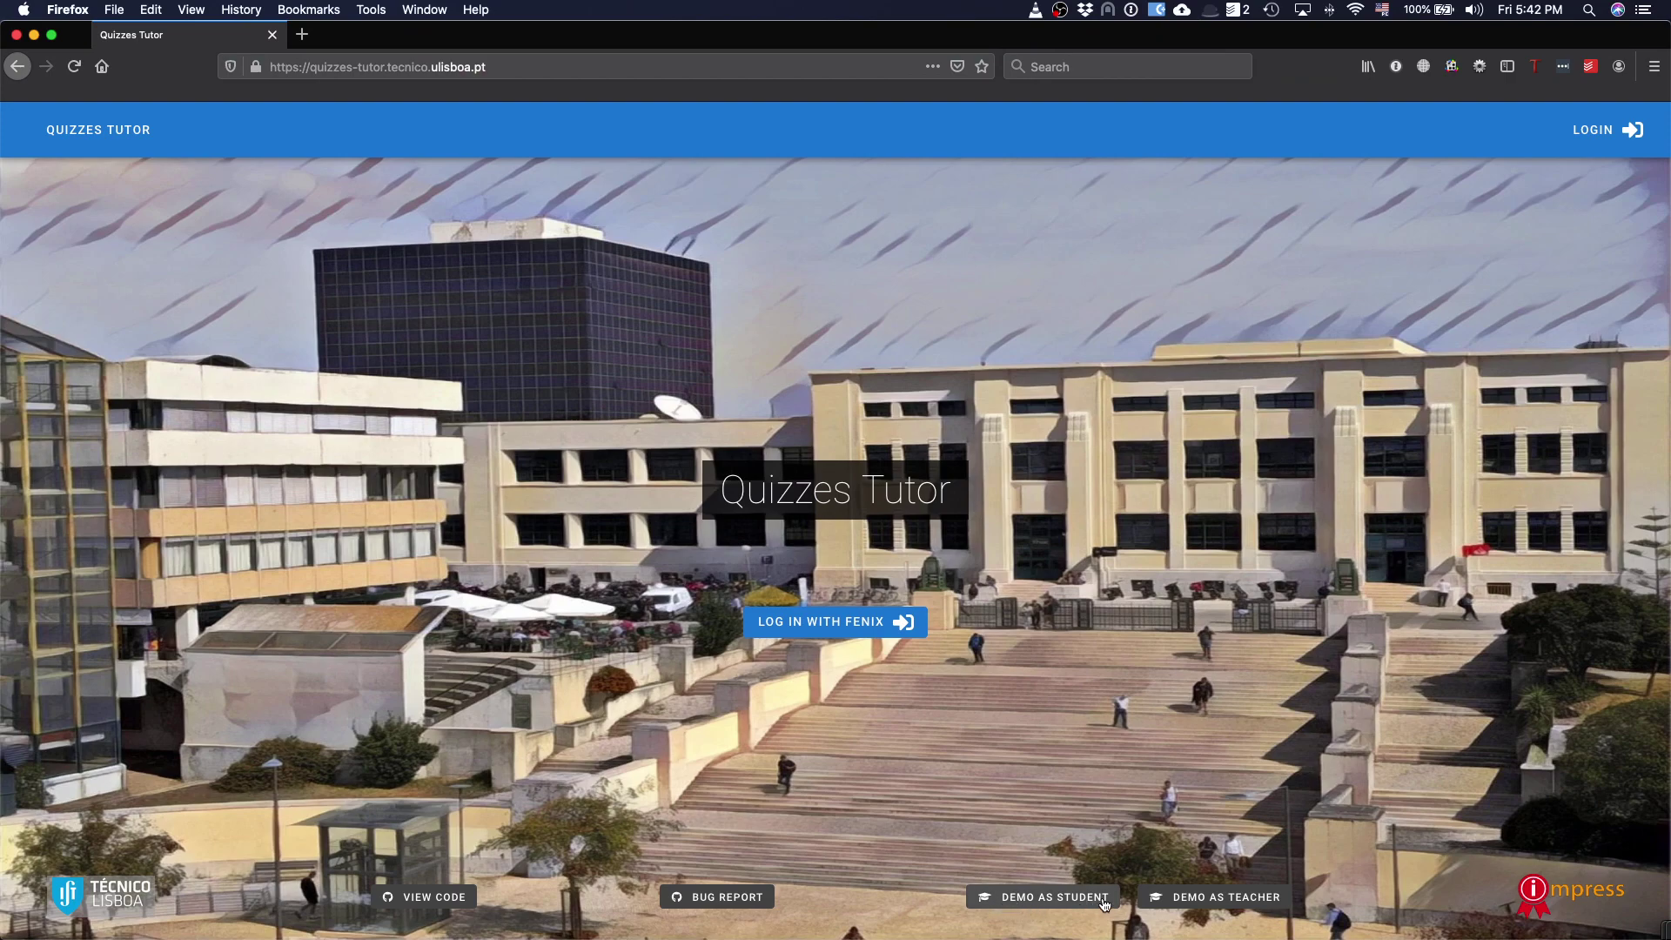
left_click(1045, 902)
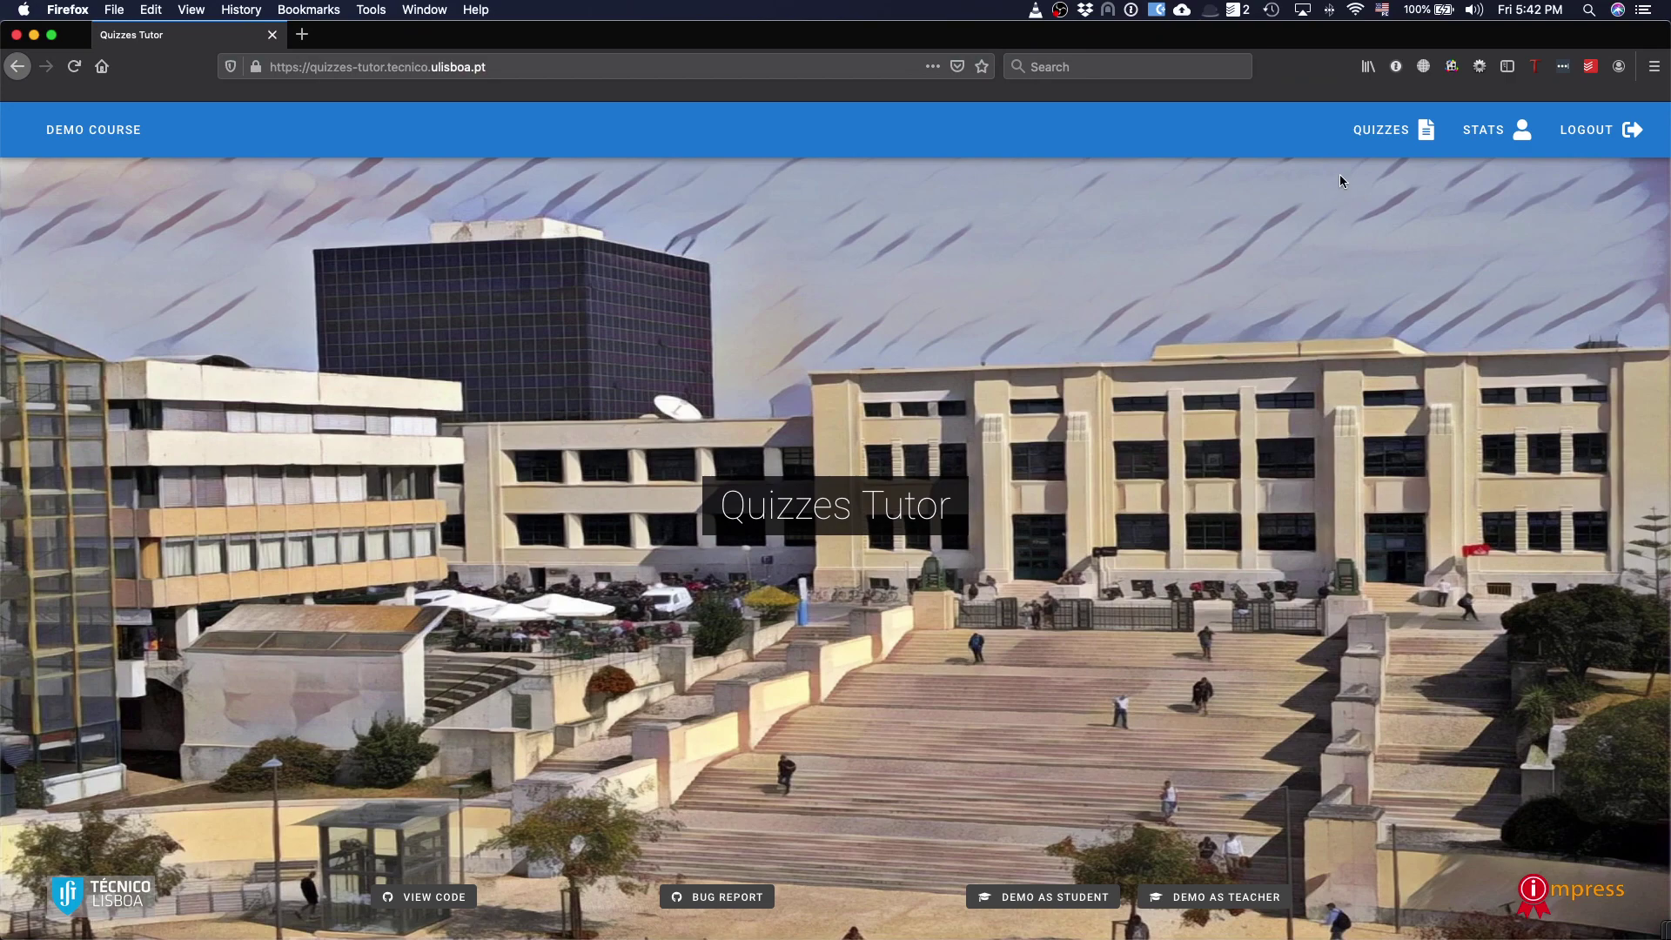
mouse_move(1420, 132)
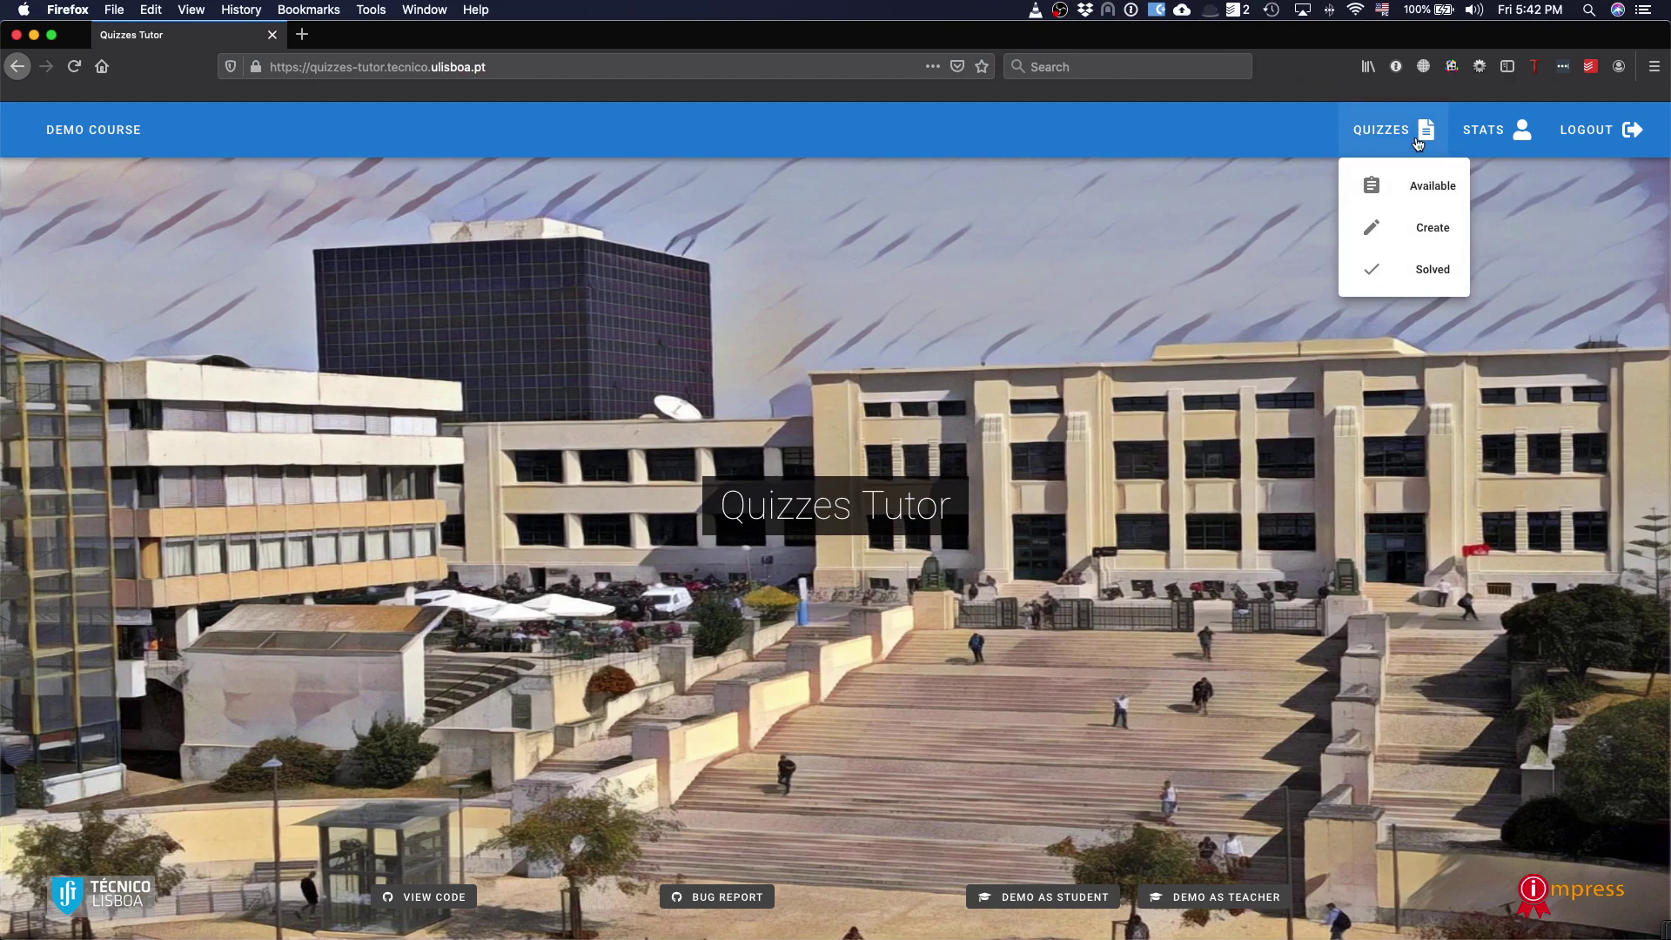
left_click(1434, 187)
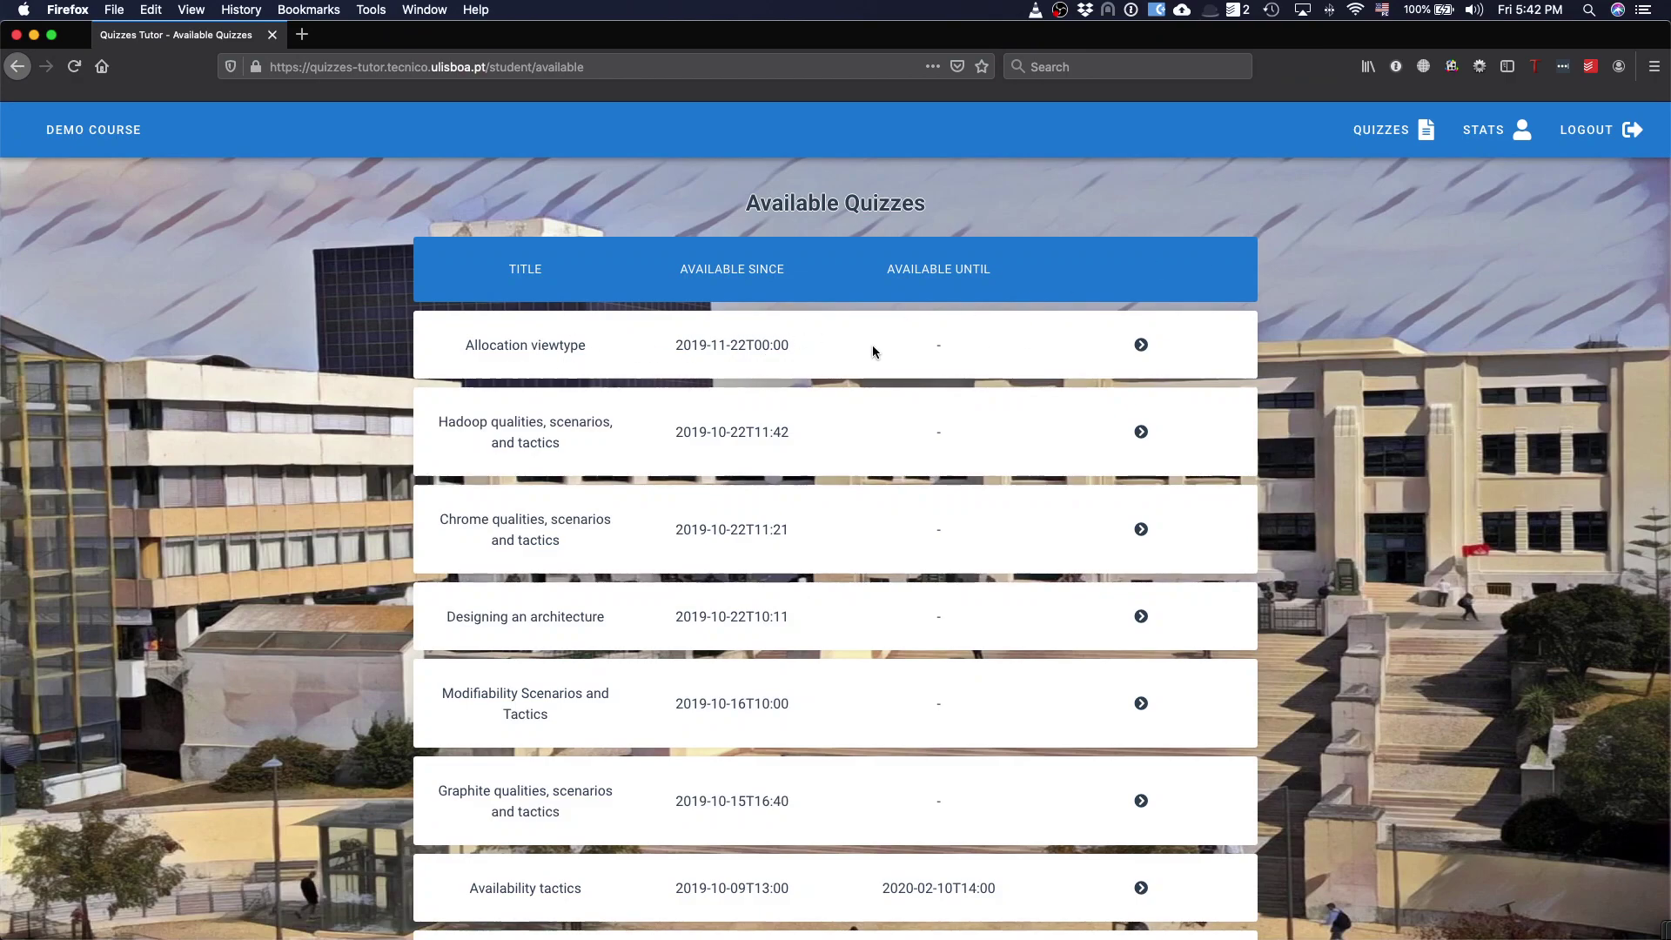
- Start the Allocation viewtype quiz and answer questions 1–3 with Implementation style, B and C
left_click(1141, 346)
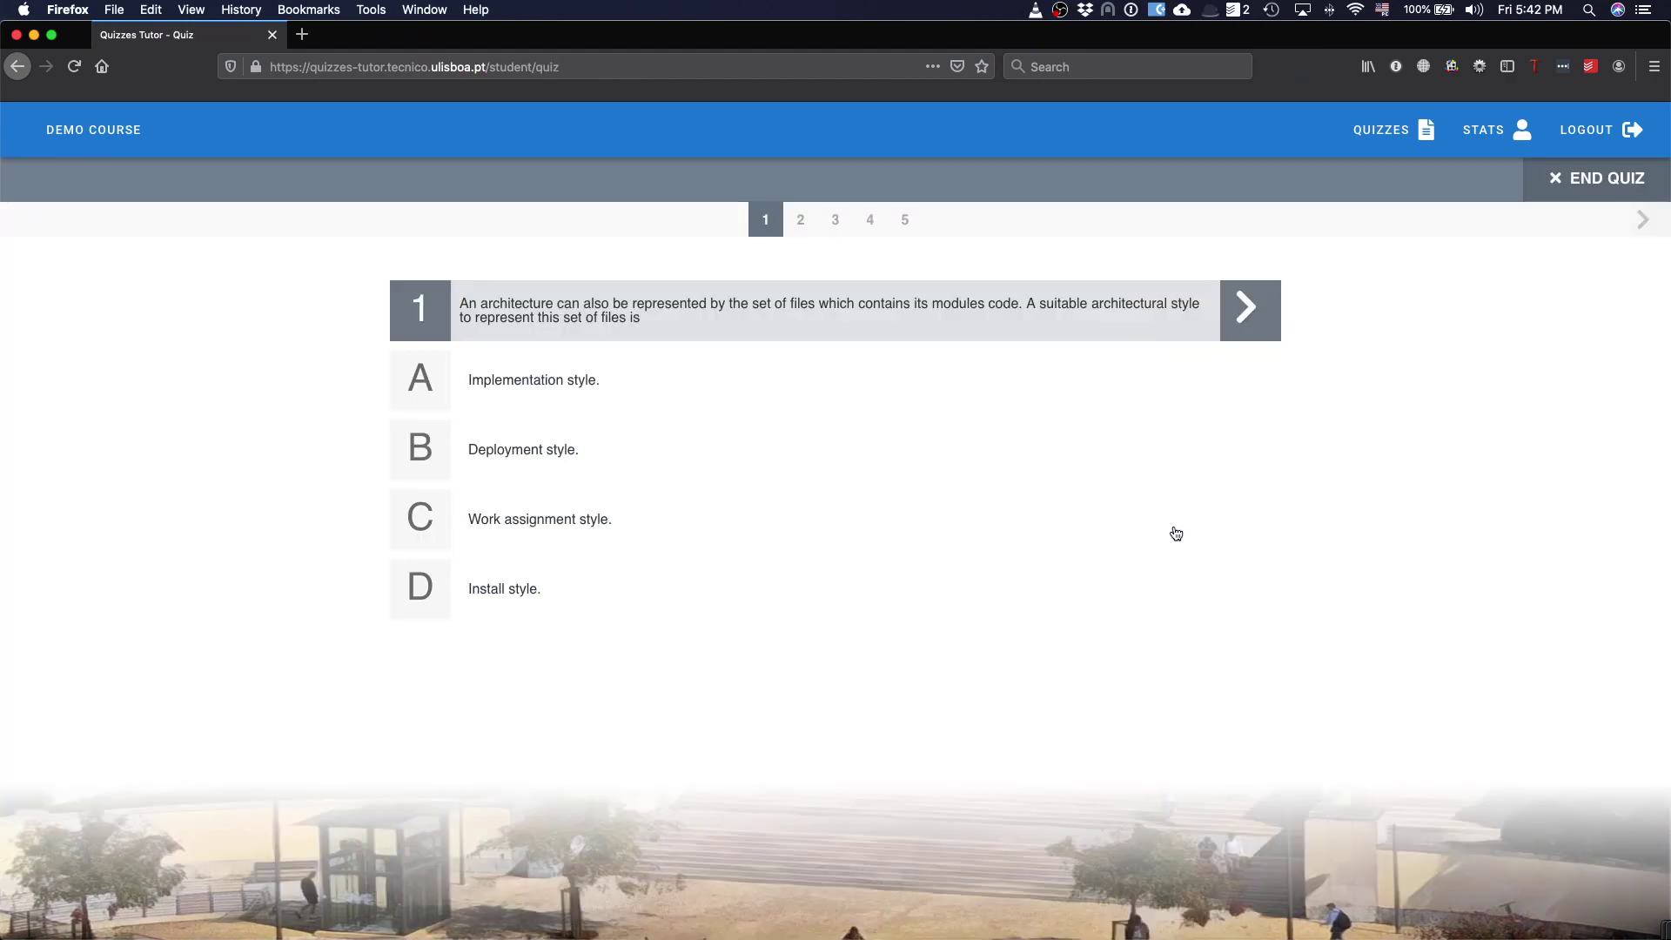
left_click(574, 388)
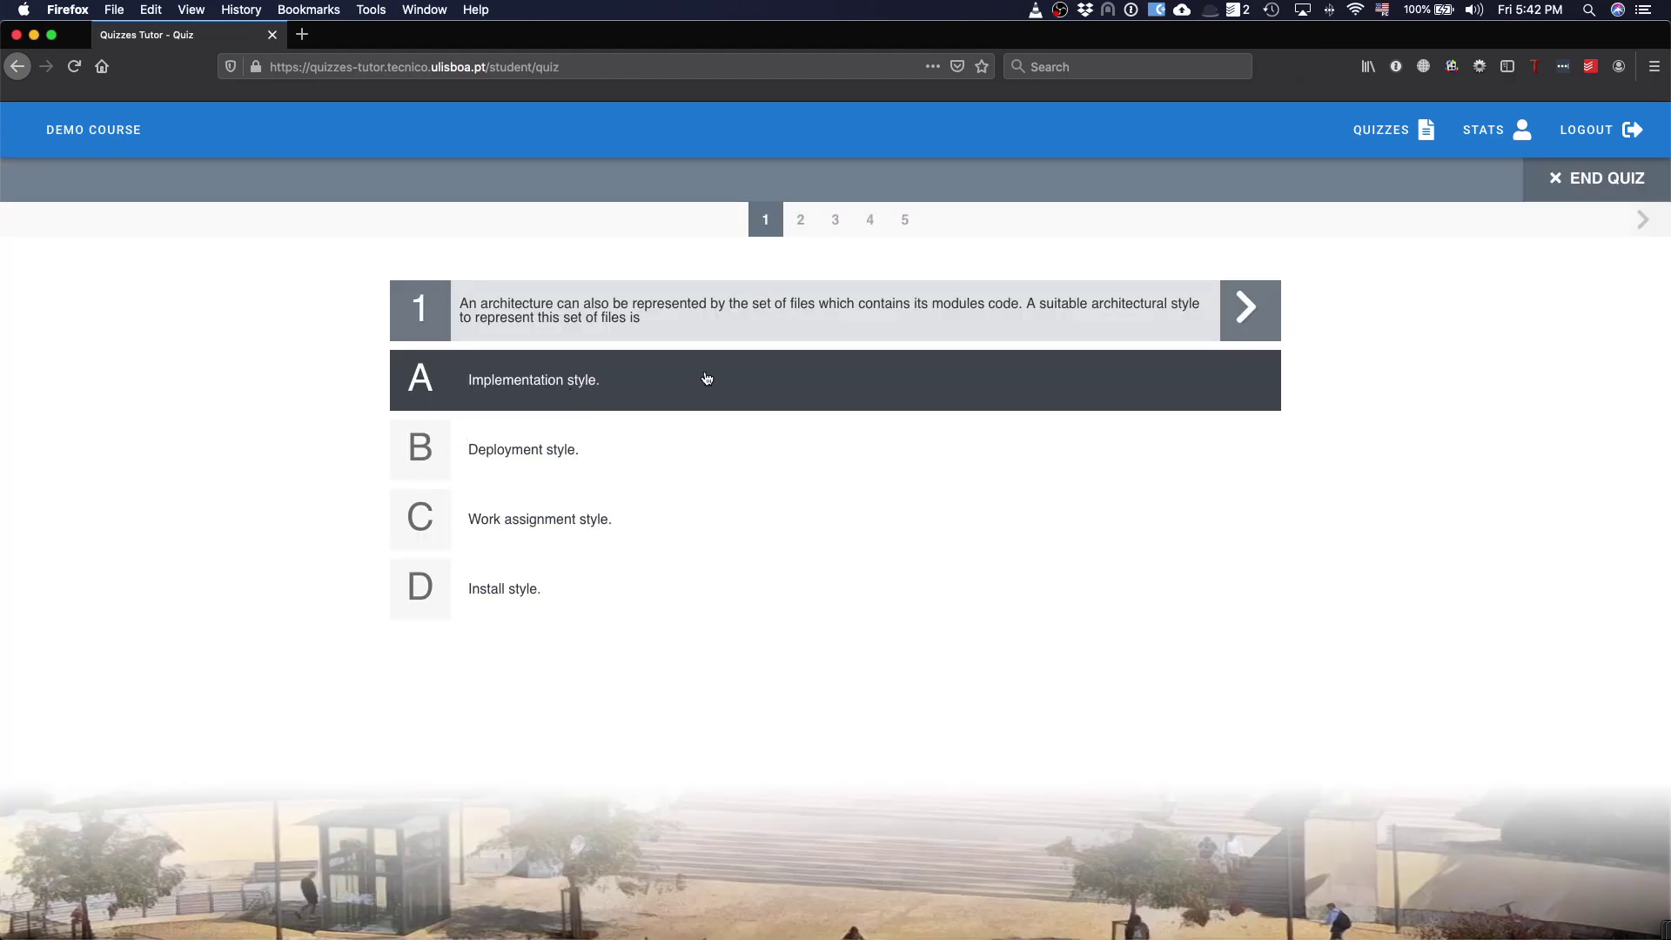
left_click(1247, 308)
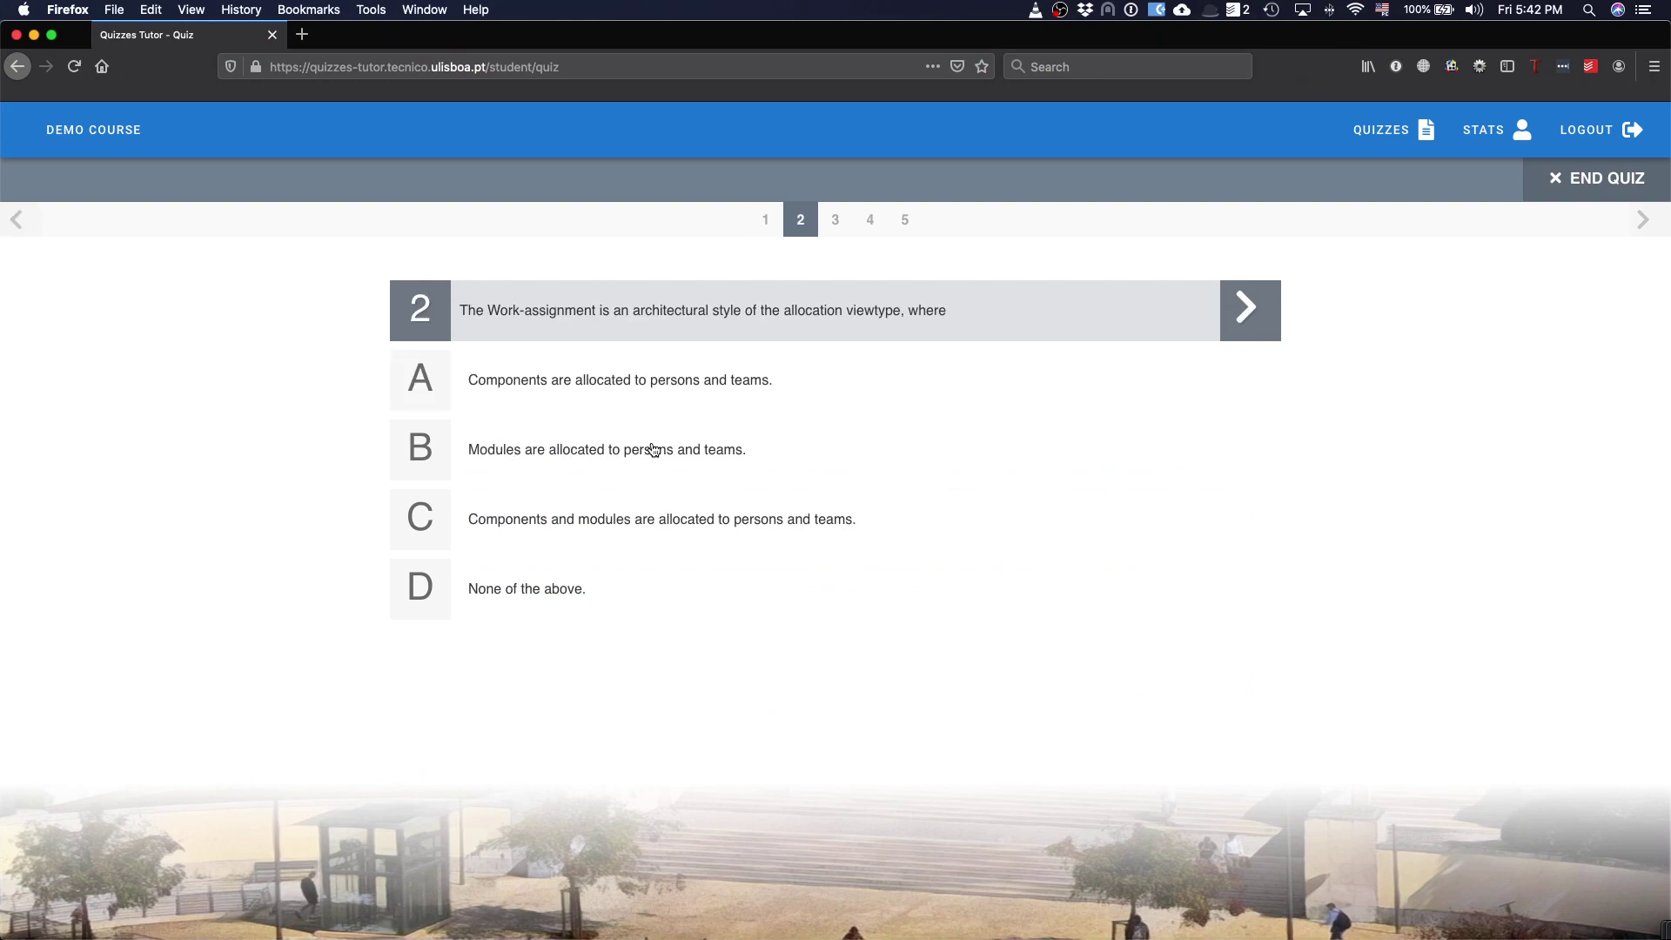
left_click(654, 450)
left_click(1232, 321)
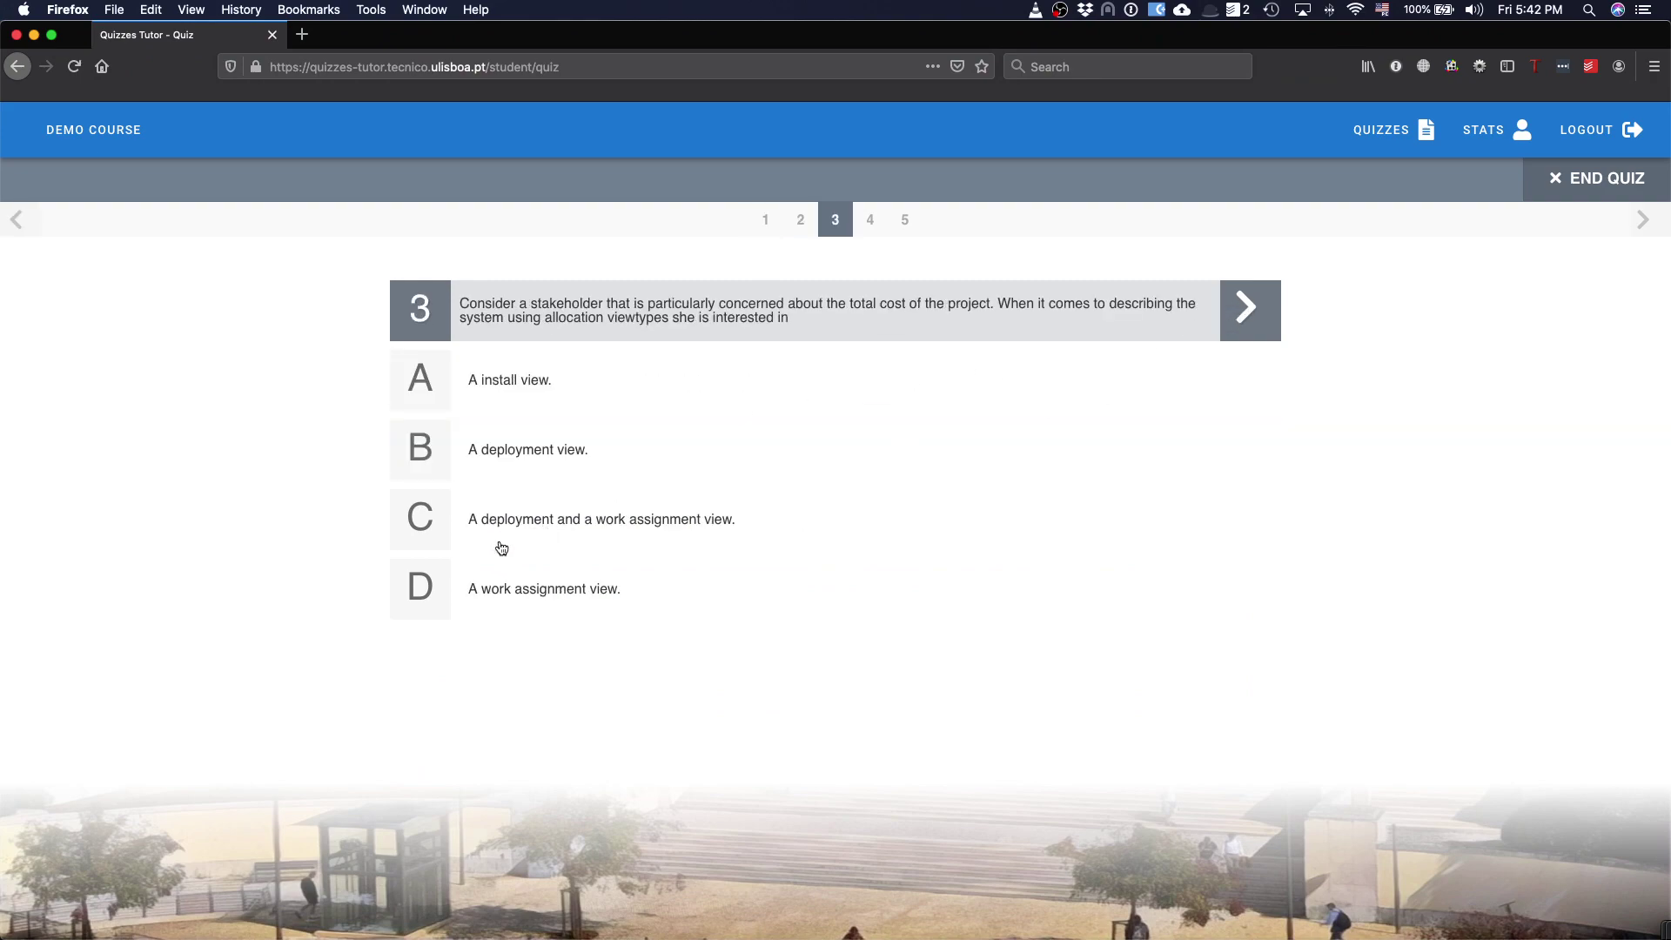
left_click(540, 520)
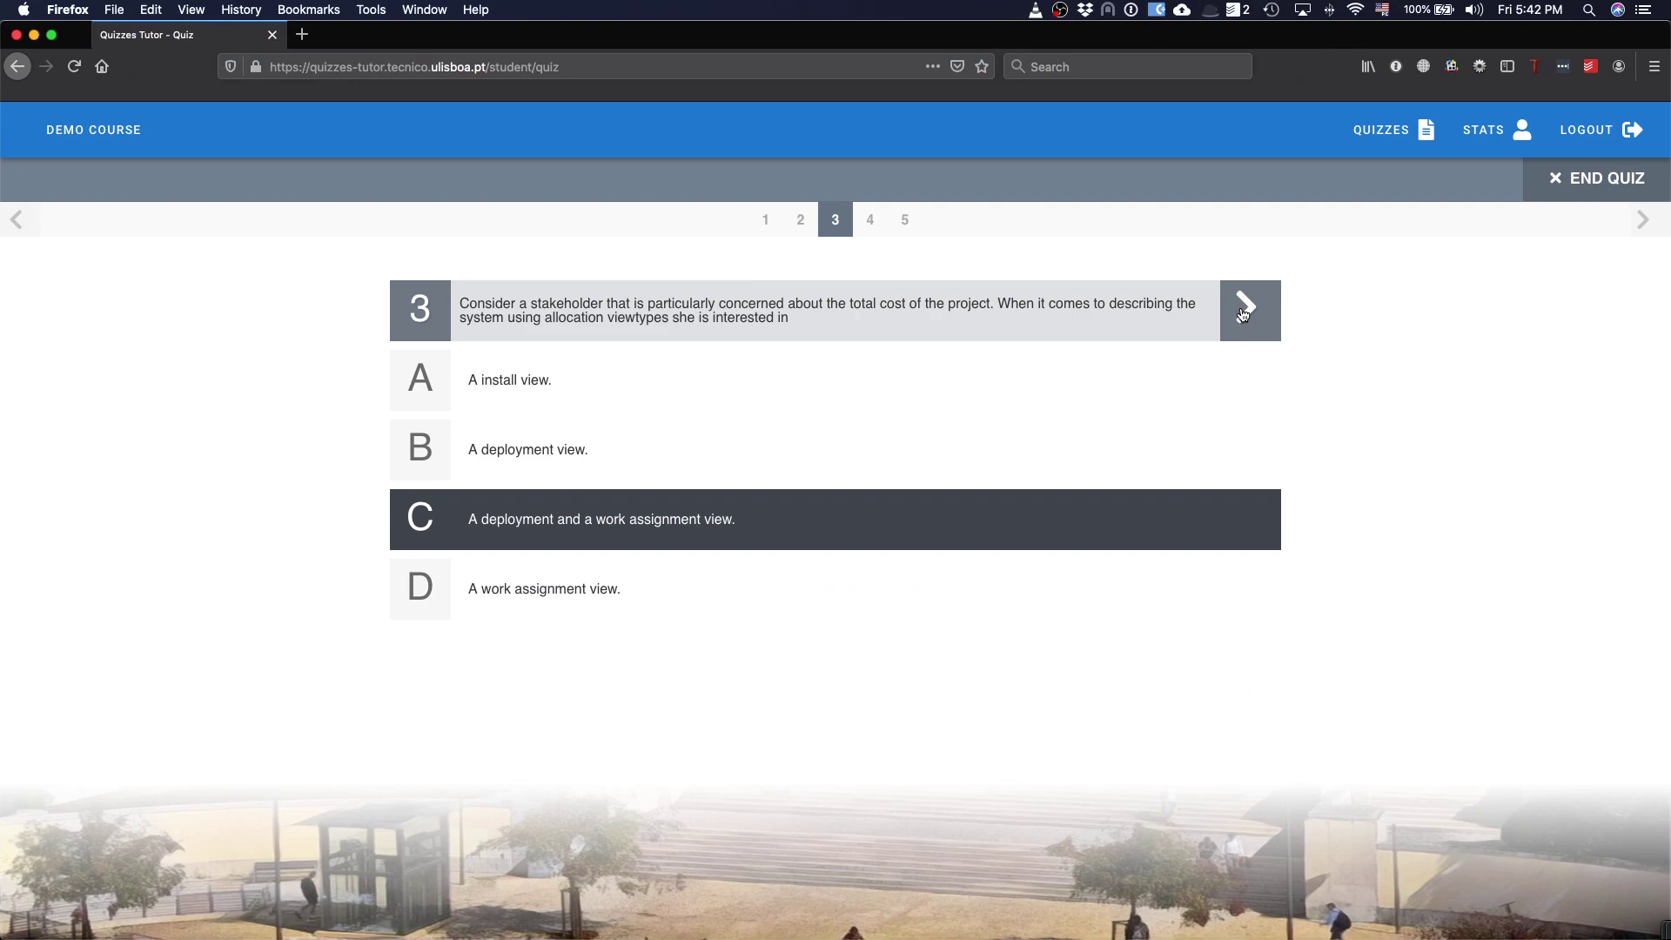
left_click(1242, 315)
- Change question 1's answer to Work assignment style, jump to question 5, and end the quiz
left_click(764, 225)
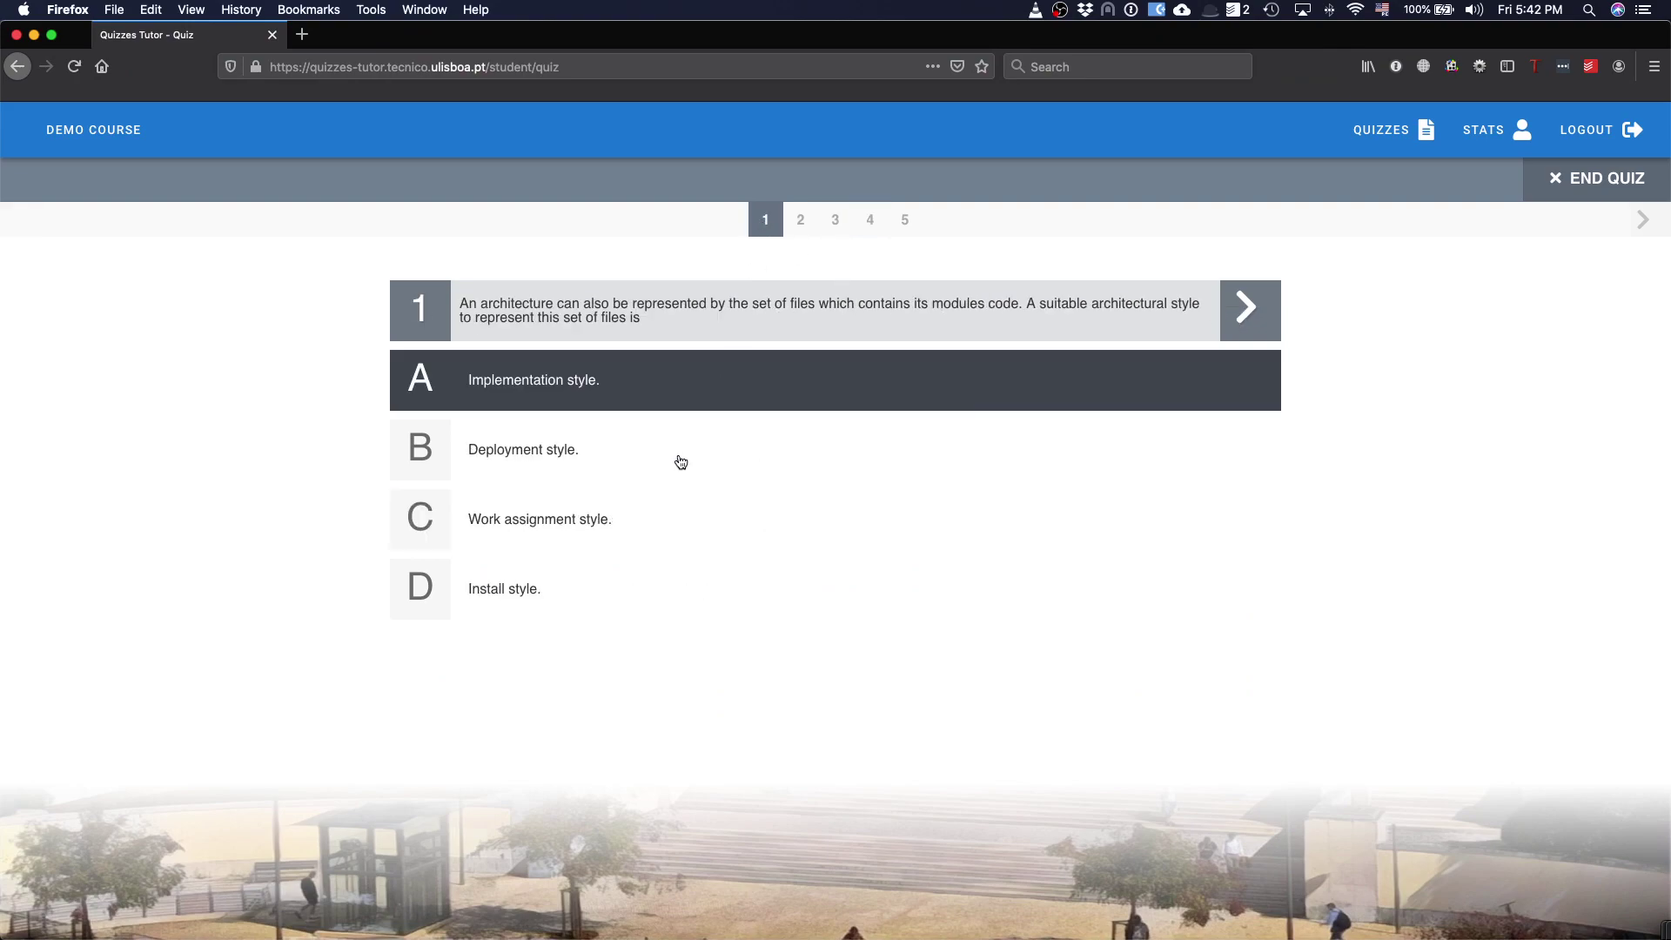
left_click(544, 528)
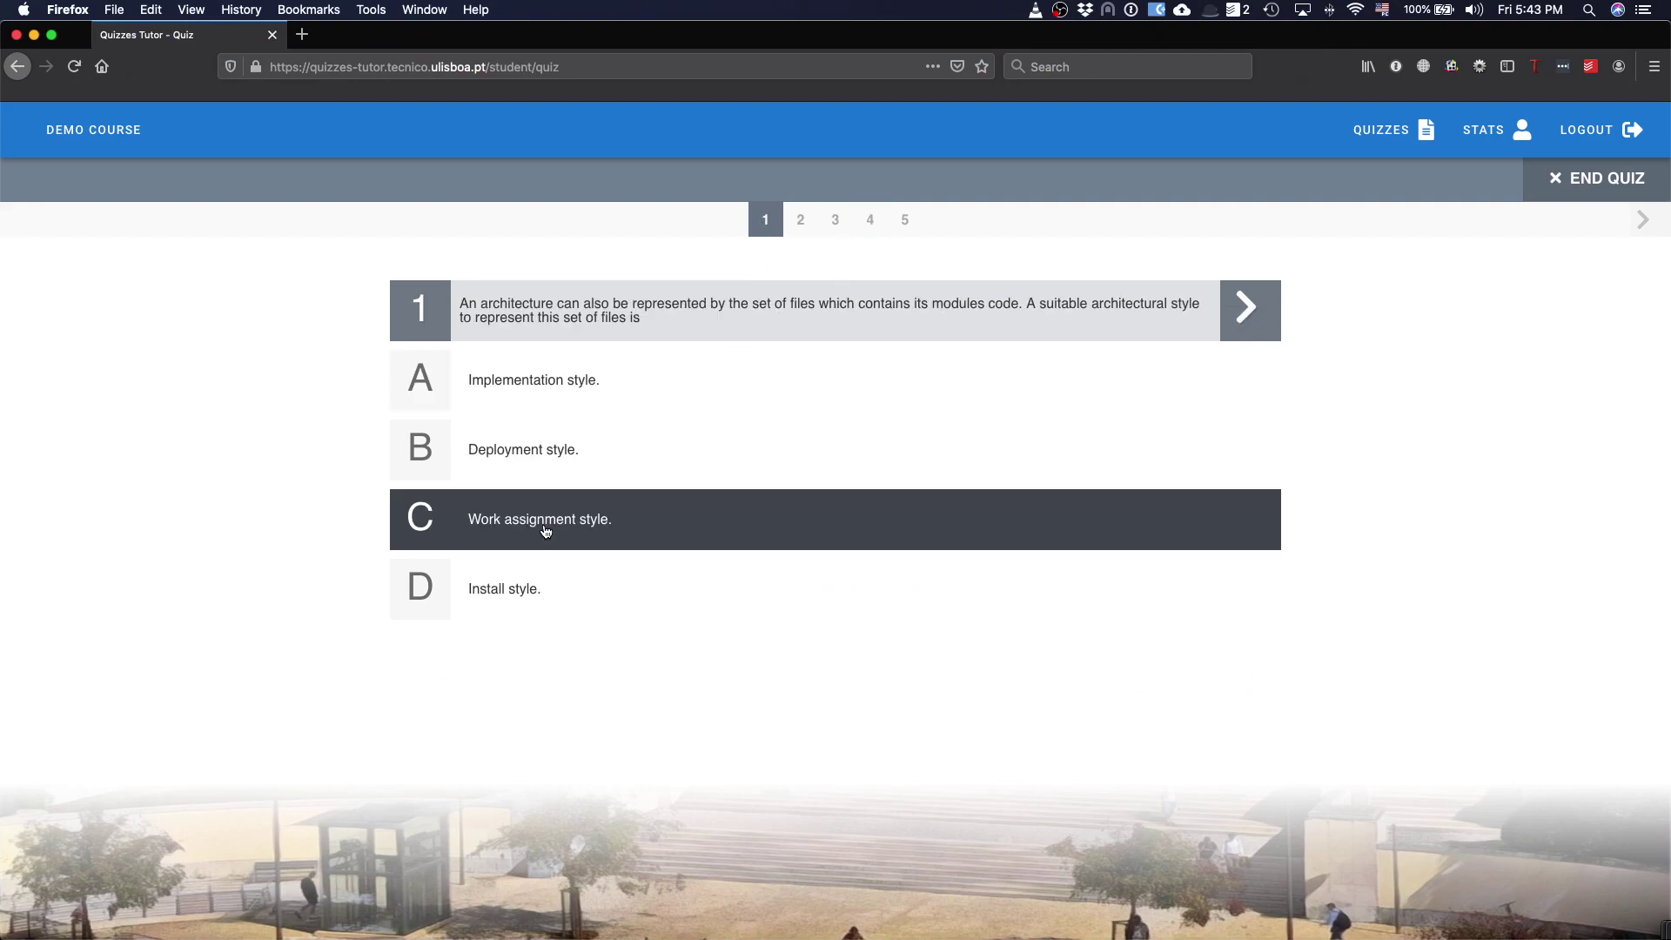
left_click(1245, 313)
left_click(906, 220)
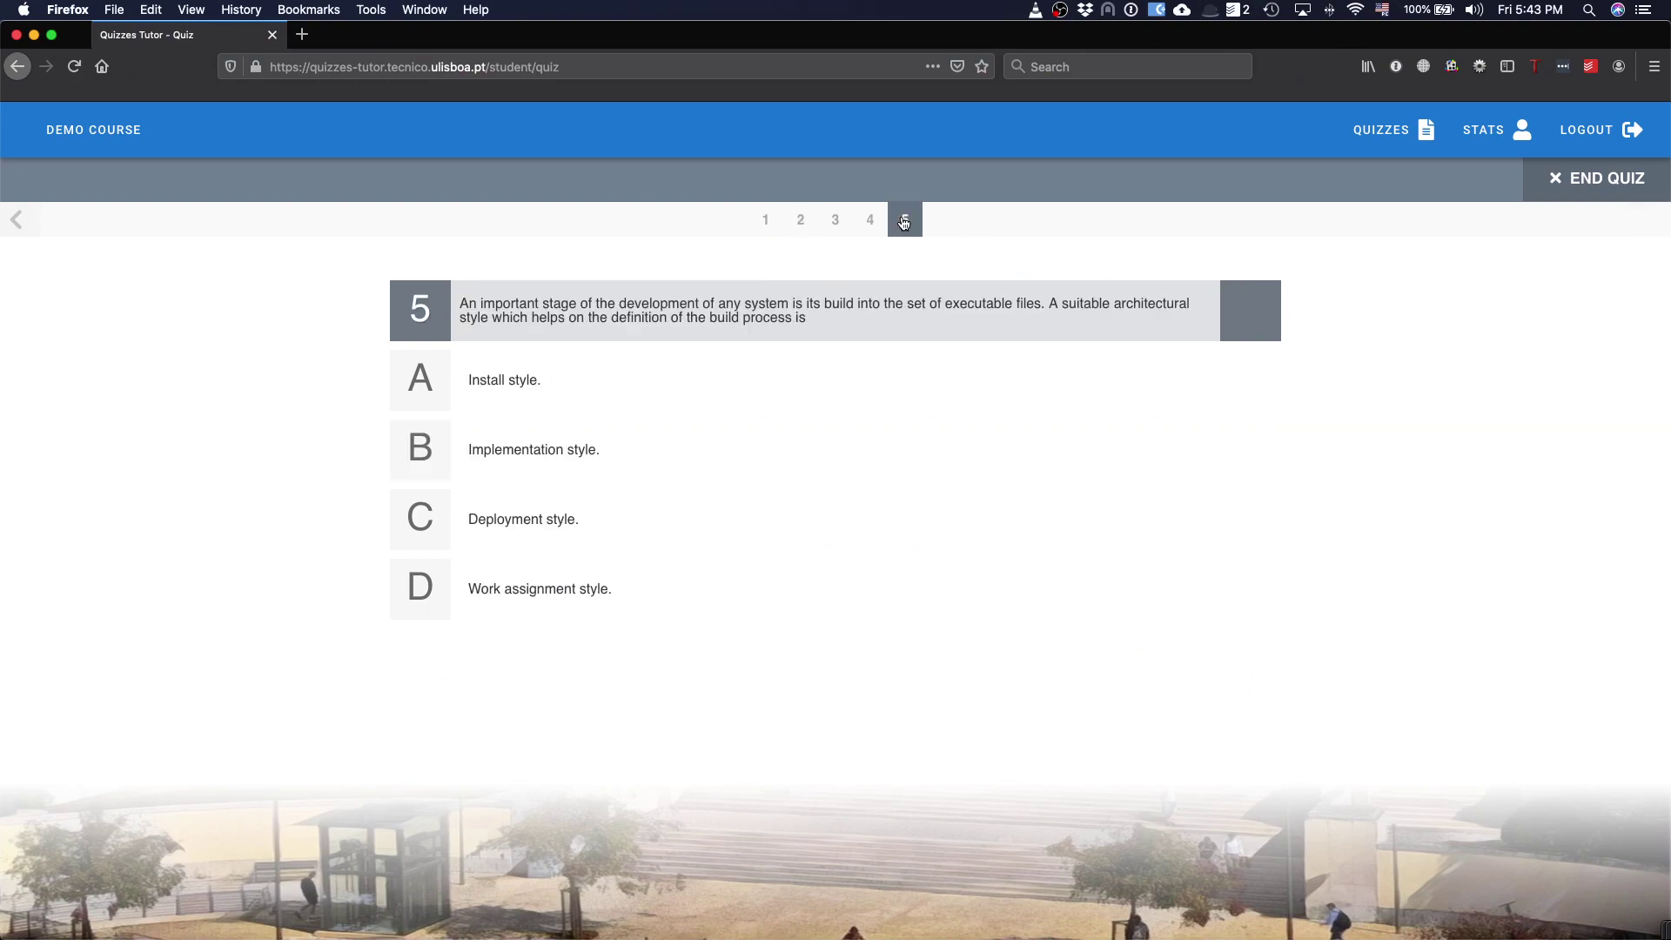
left_click(1592, 184)
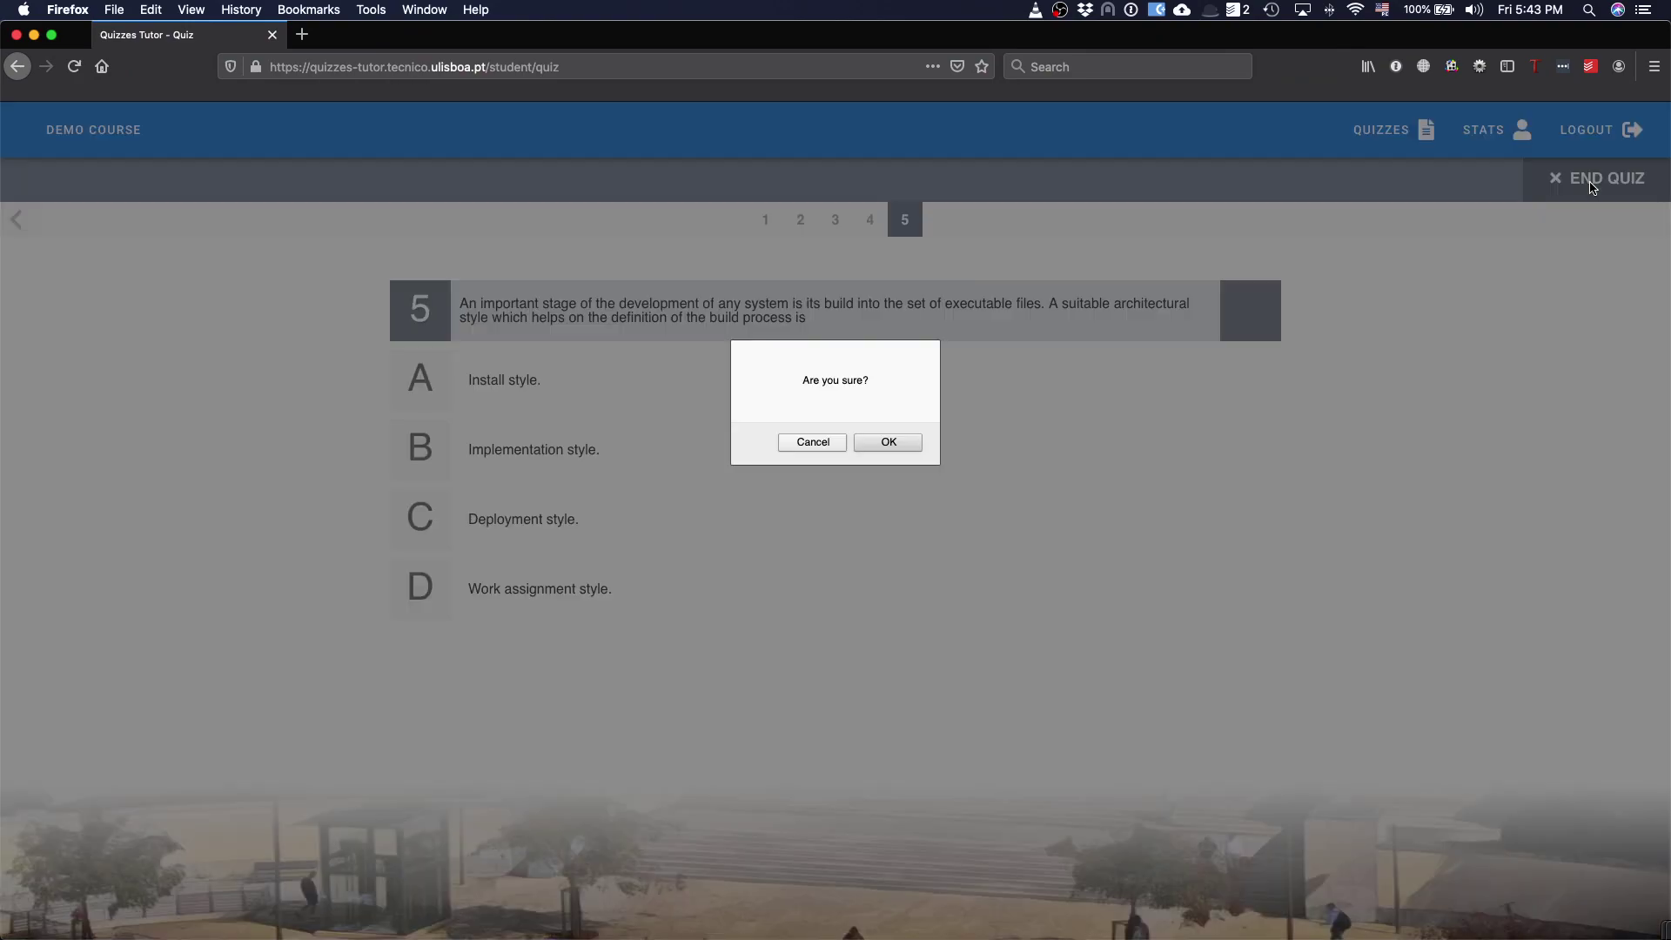
- Confirm ending the quiz, review results for questions 2, 3 and 1, then view statistics
left_click(889, 443)
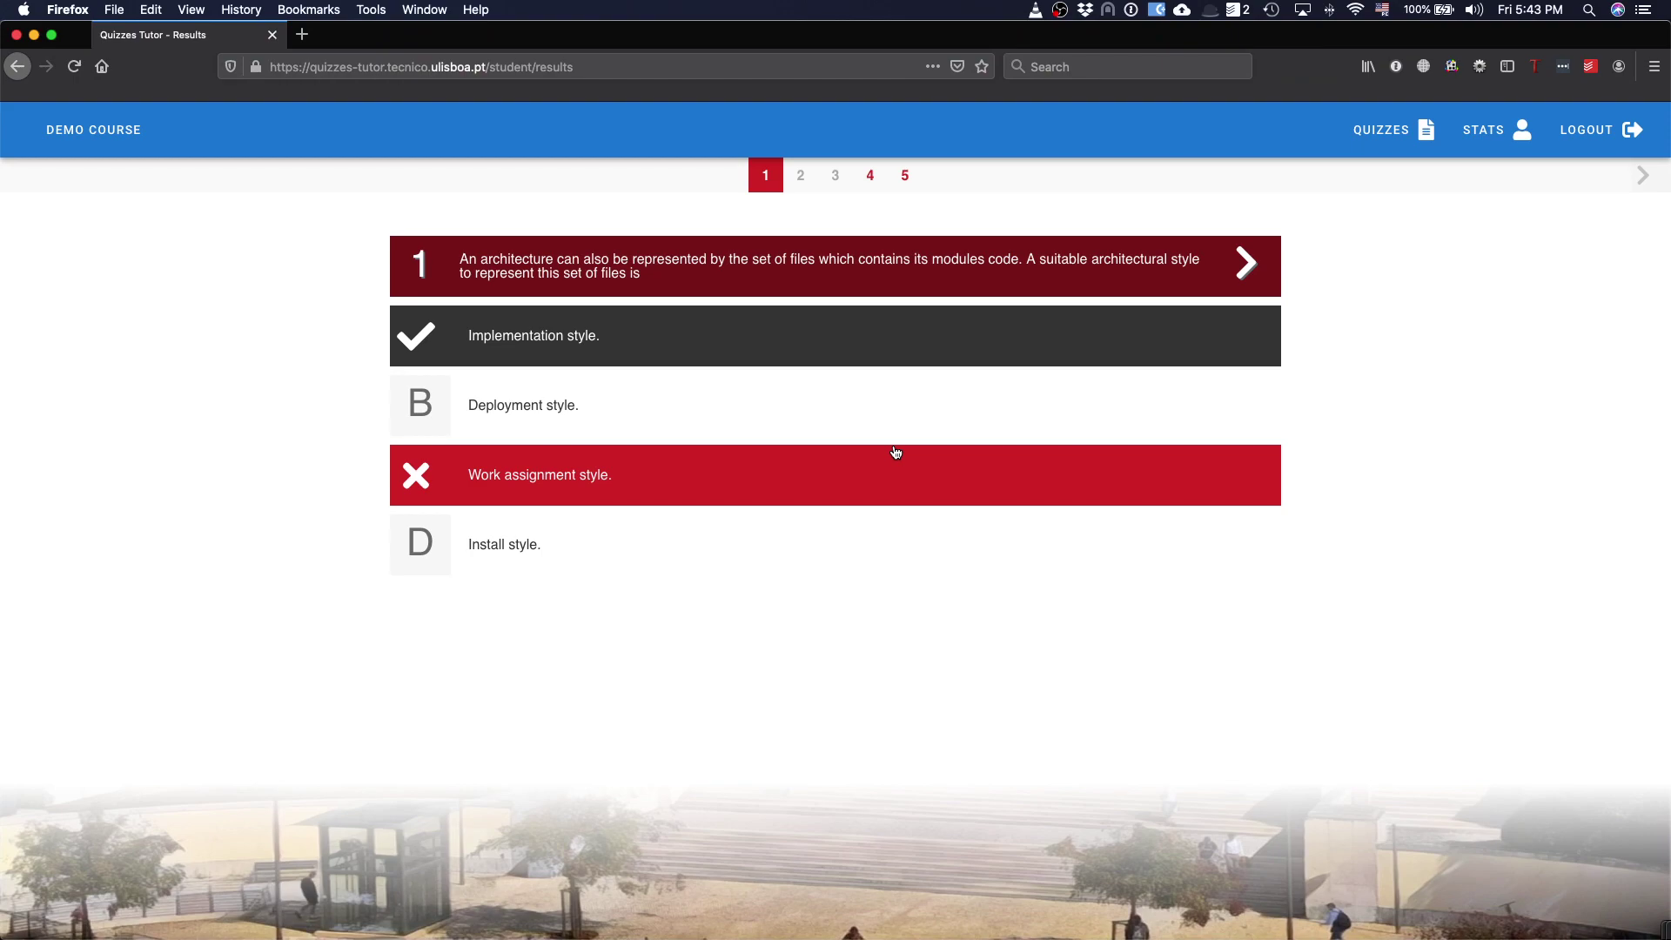
left_click(801, 178)
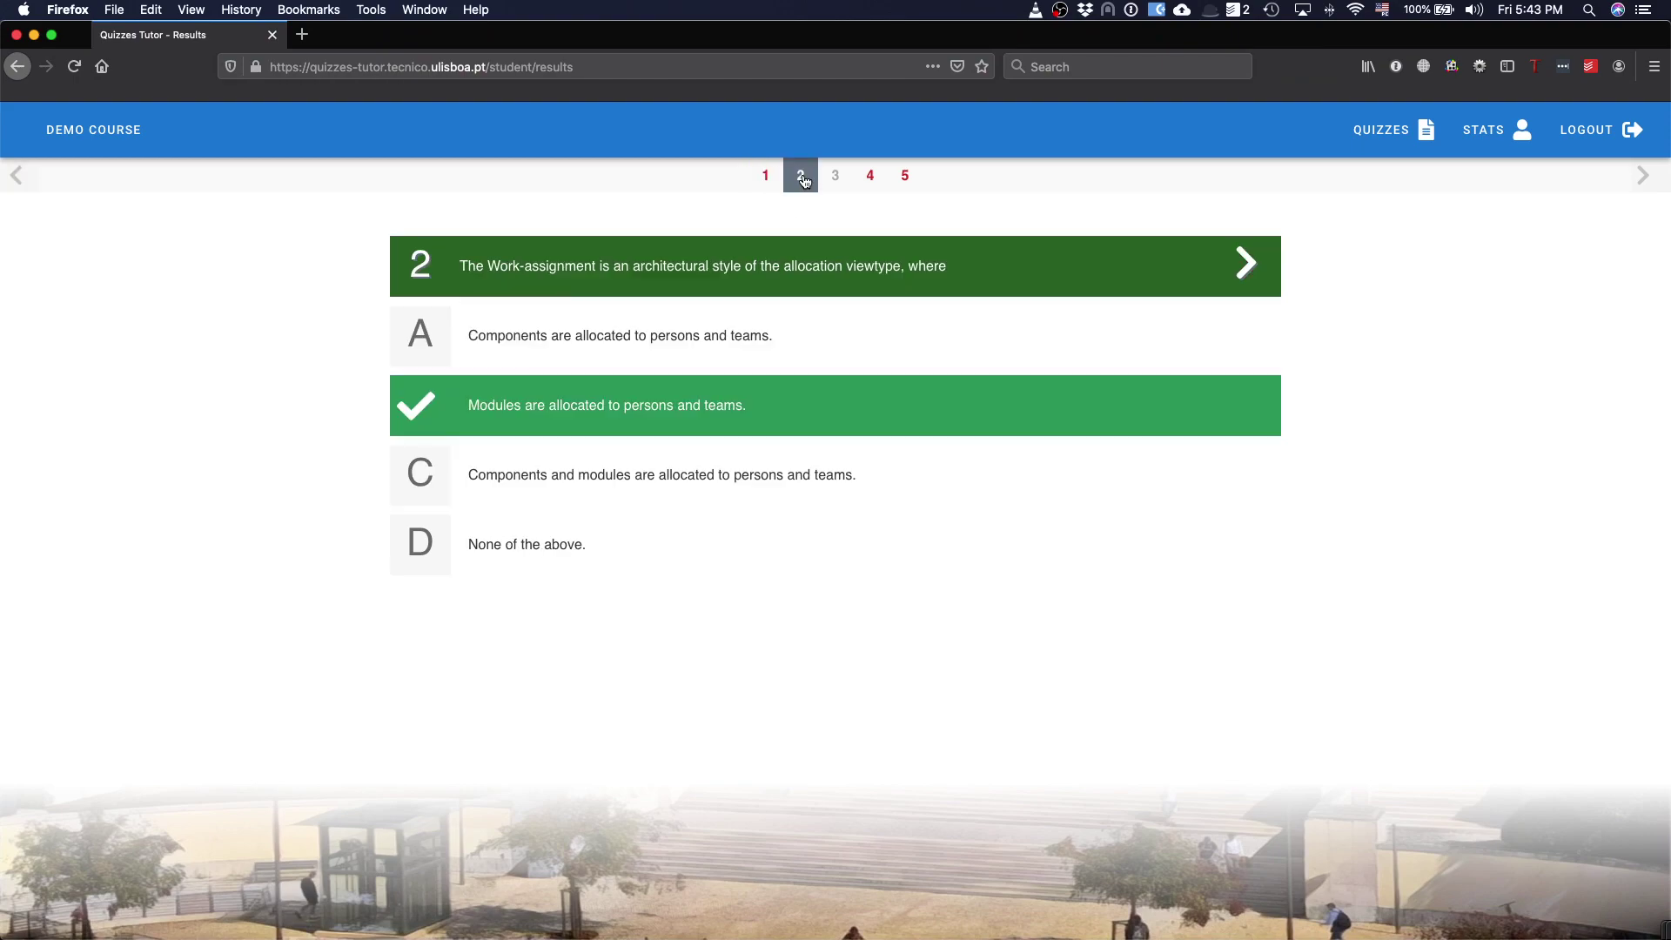
left_click(835, 179)
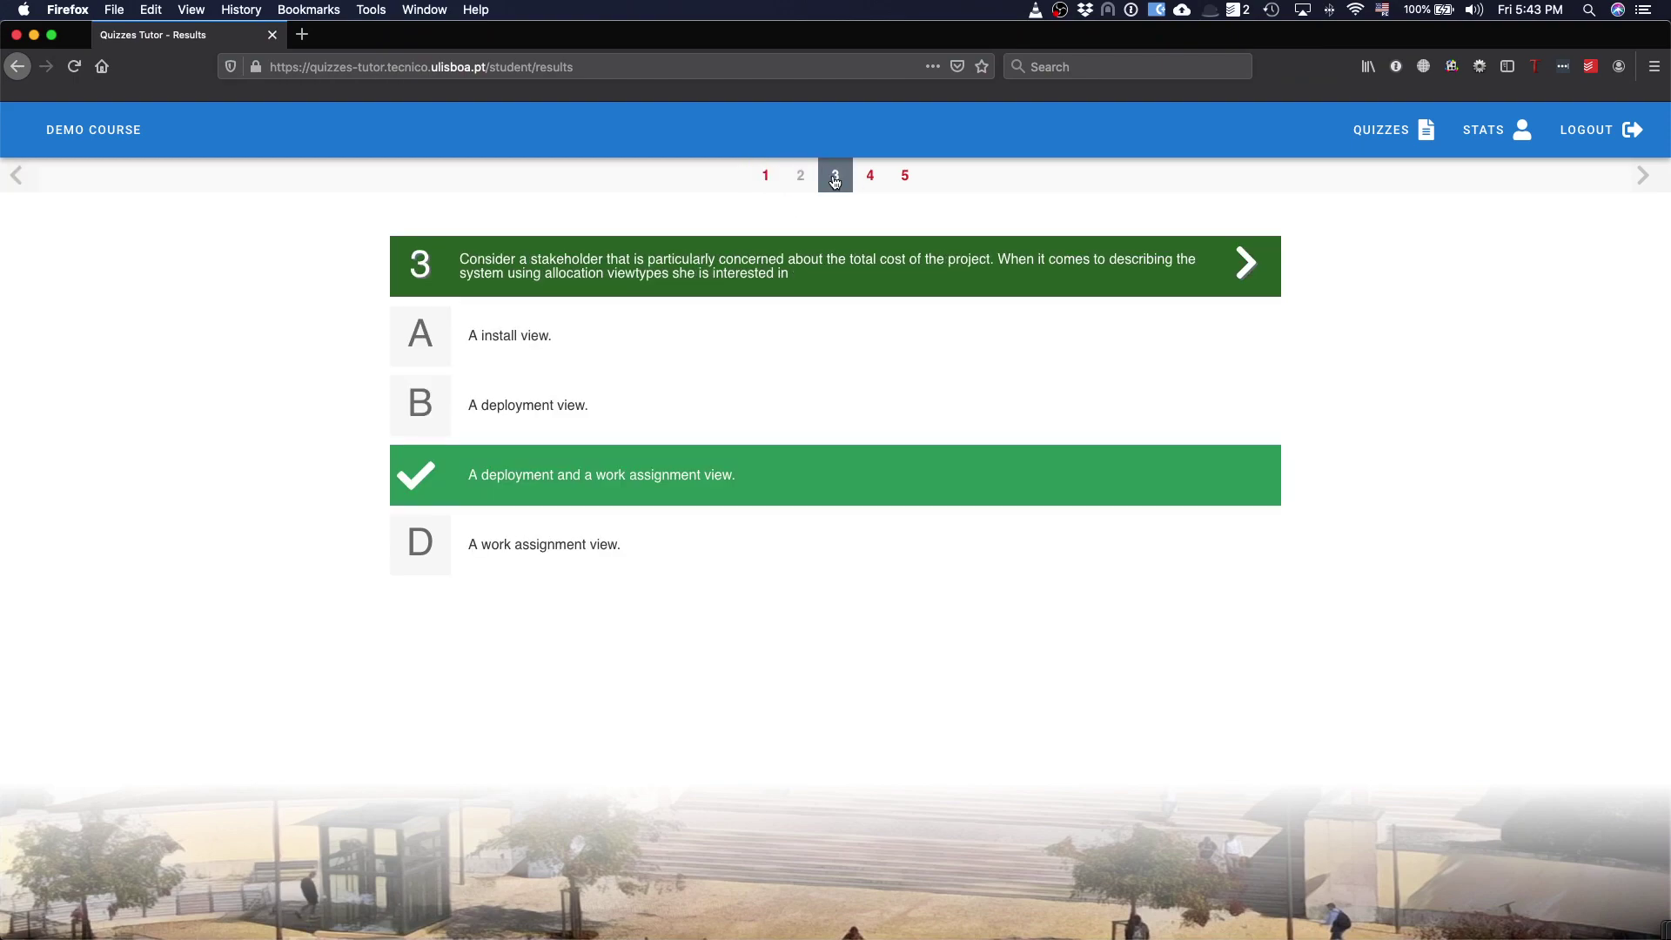
left_click(767, 178)
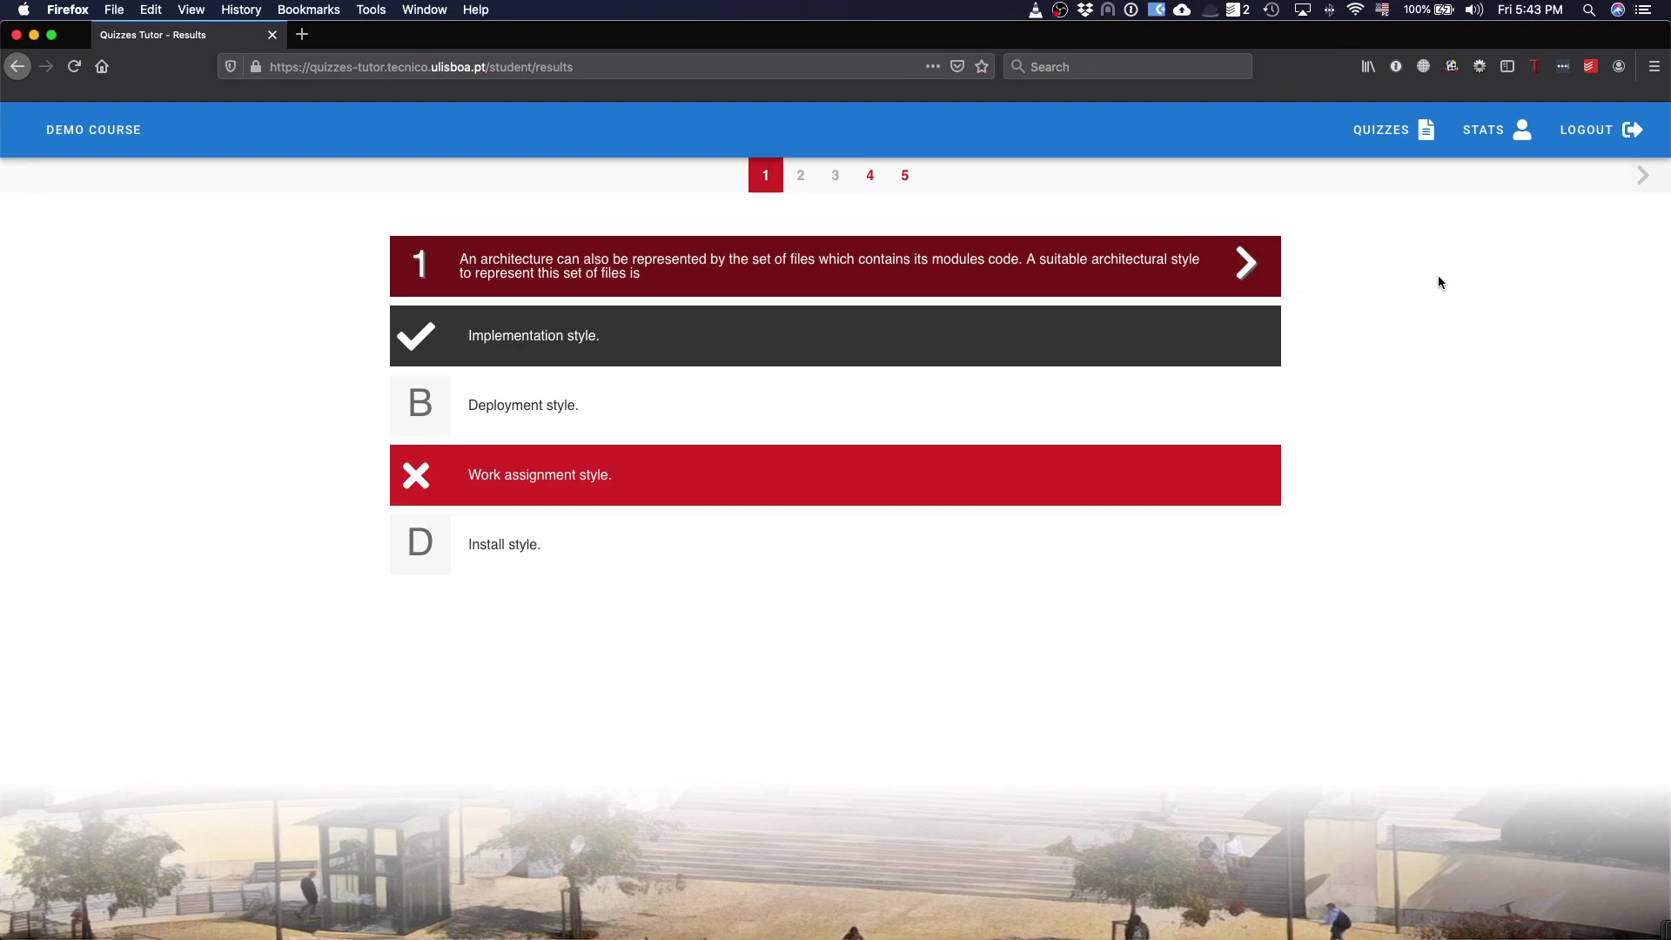
left_click(1488, 133)
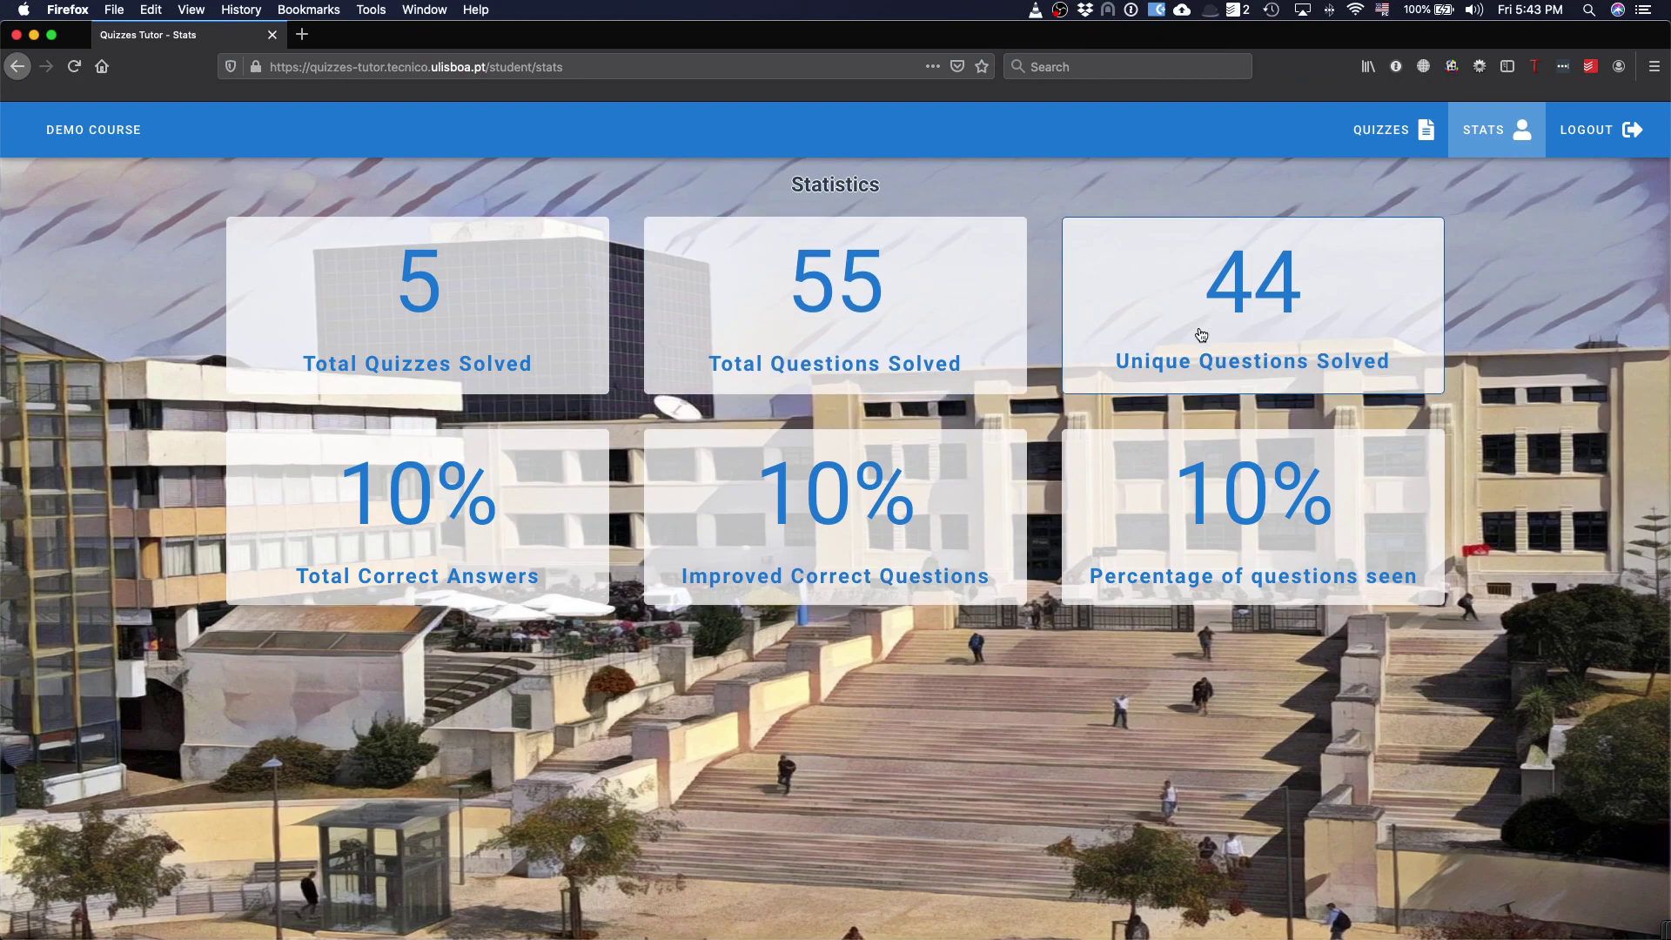
- Go to Quizzes > Create to reach the Create Random Quiz page
mouse_move(1418, 128)
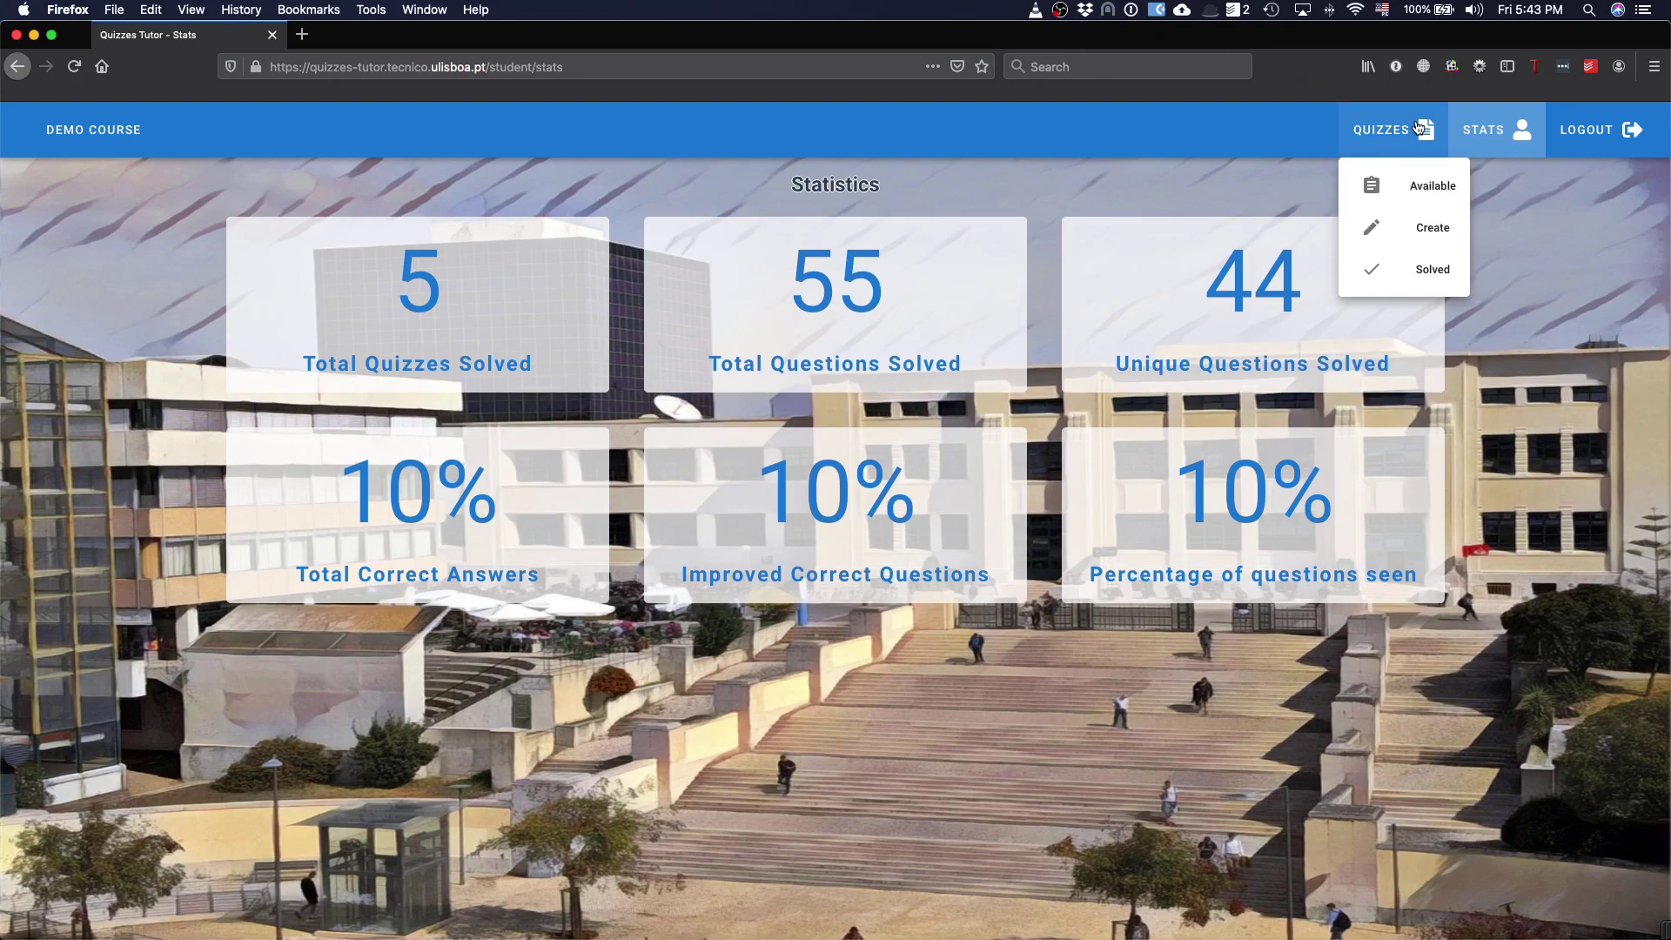
left_click(1434, 228)
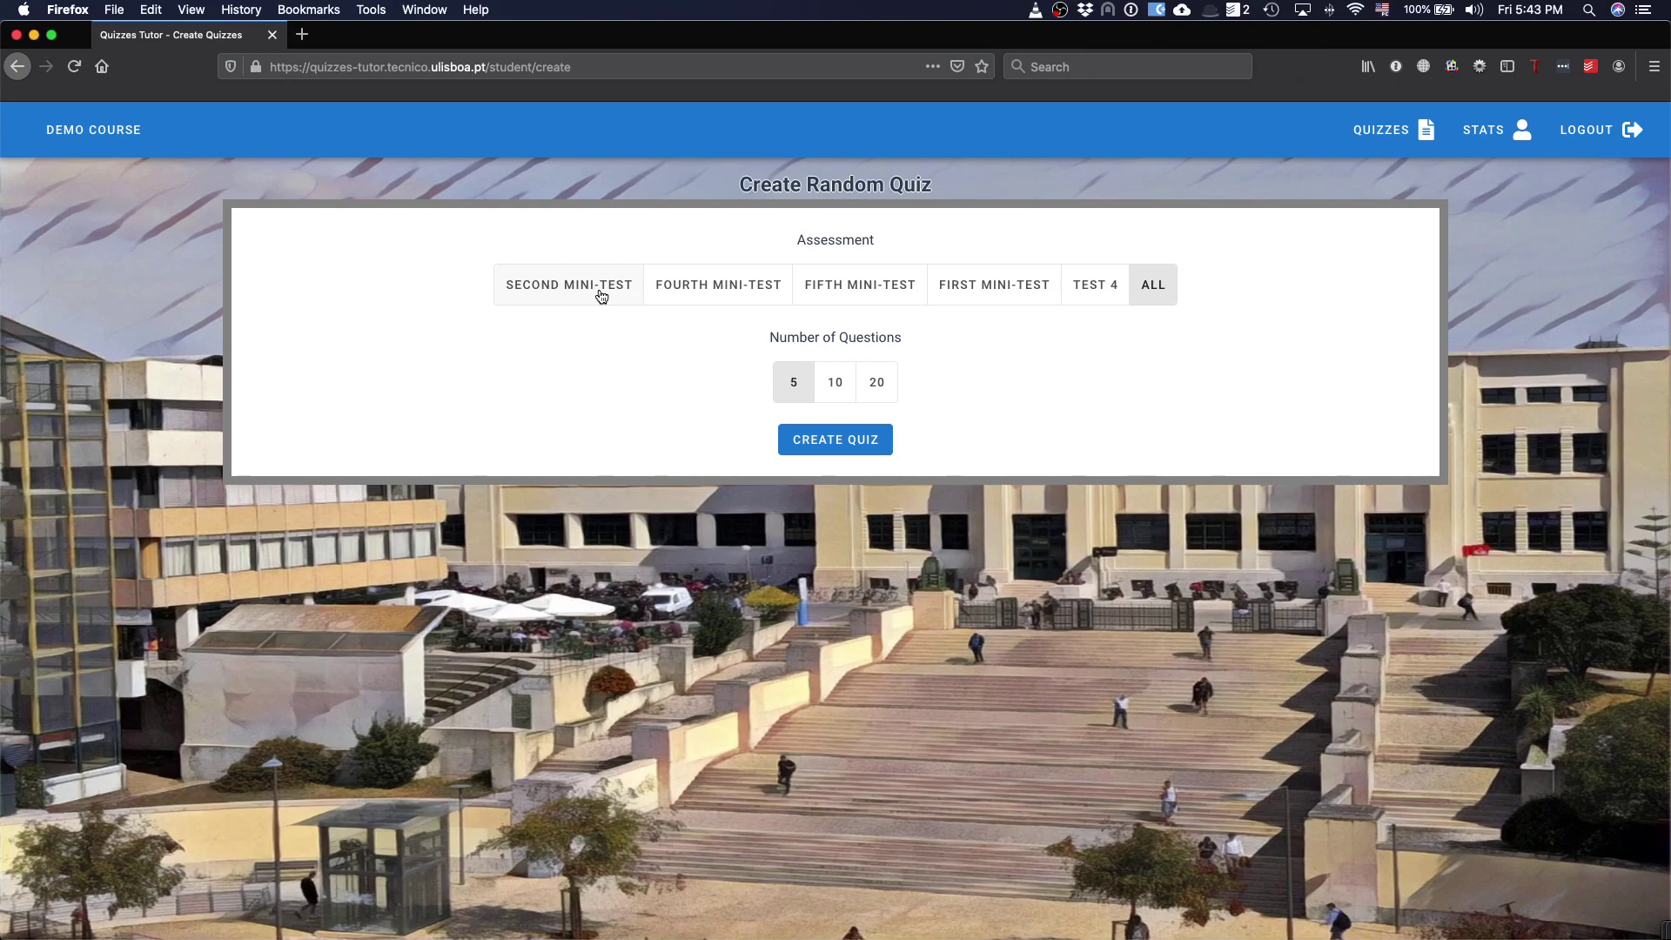
- Generate a 10-question random quiz from Second mini-test, then end it unanswered to see results
left_click(835, 386)
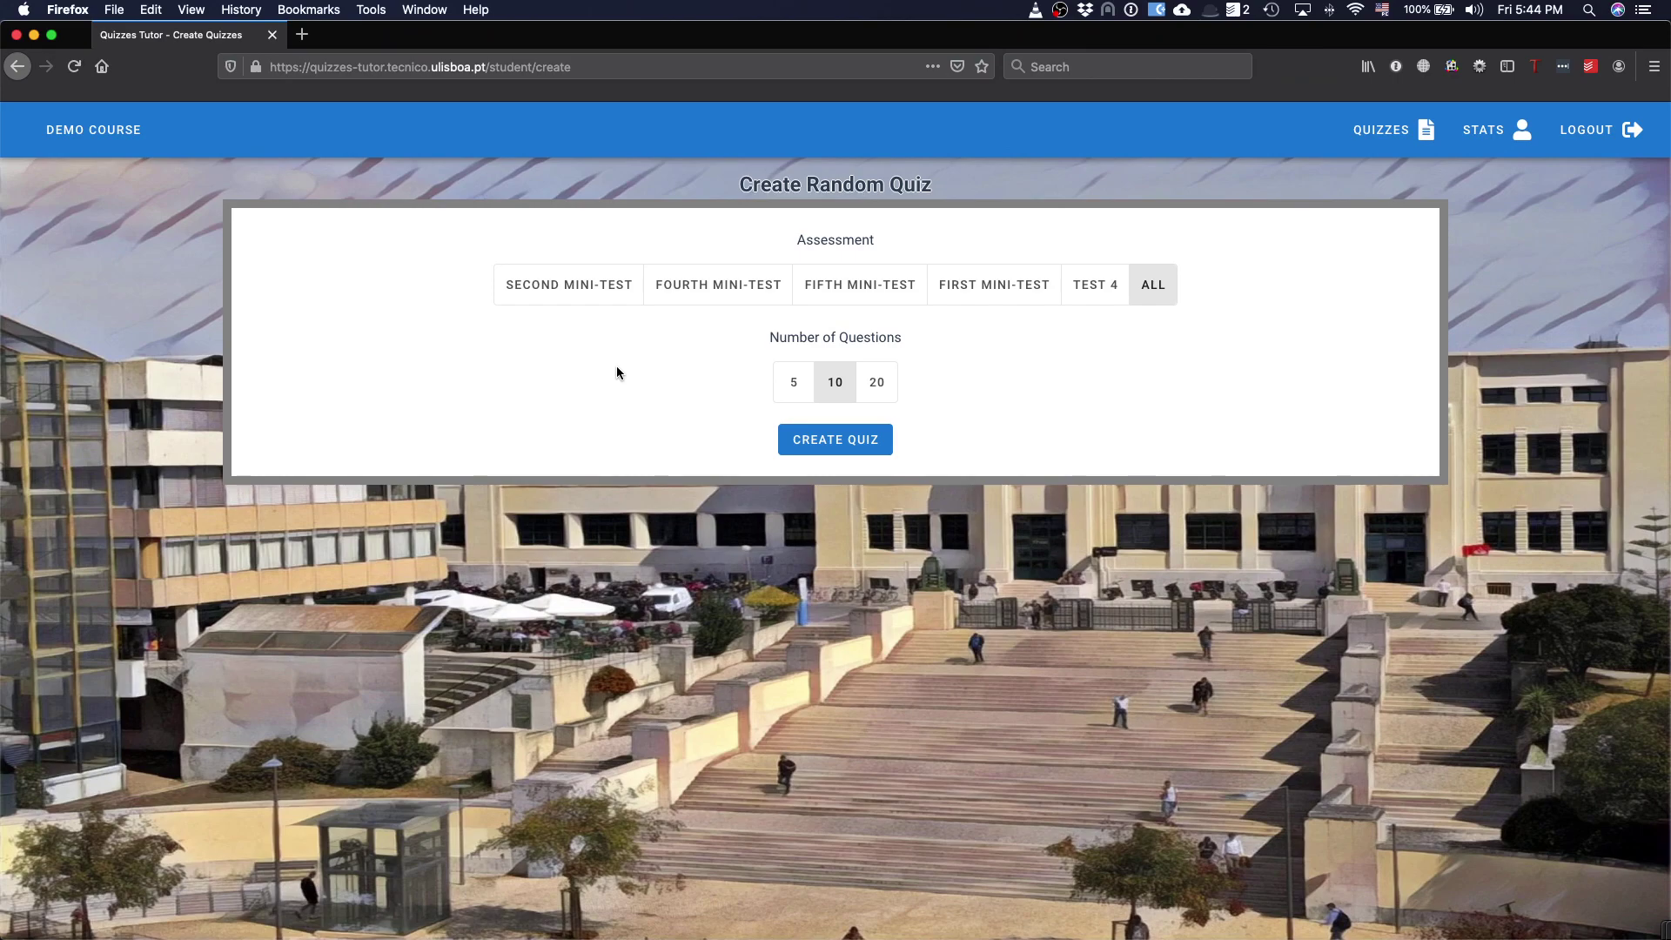
left_click(571, 287)
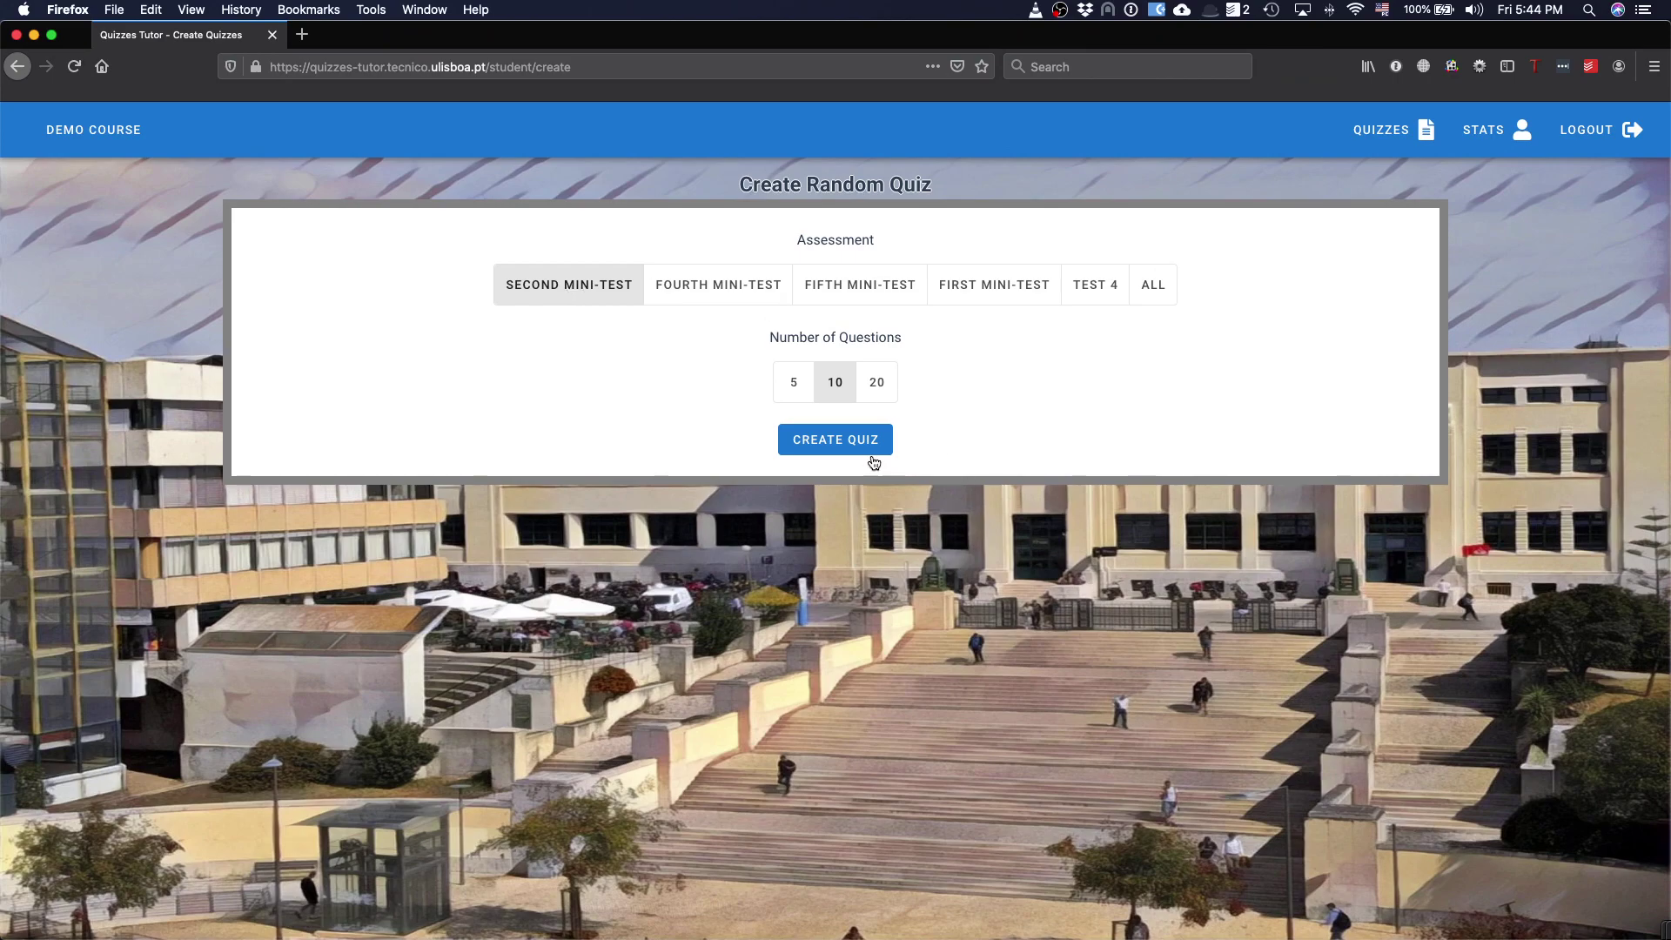
left_click(828, 438)
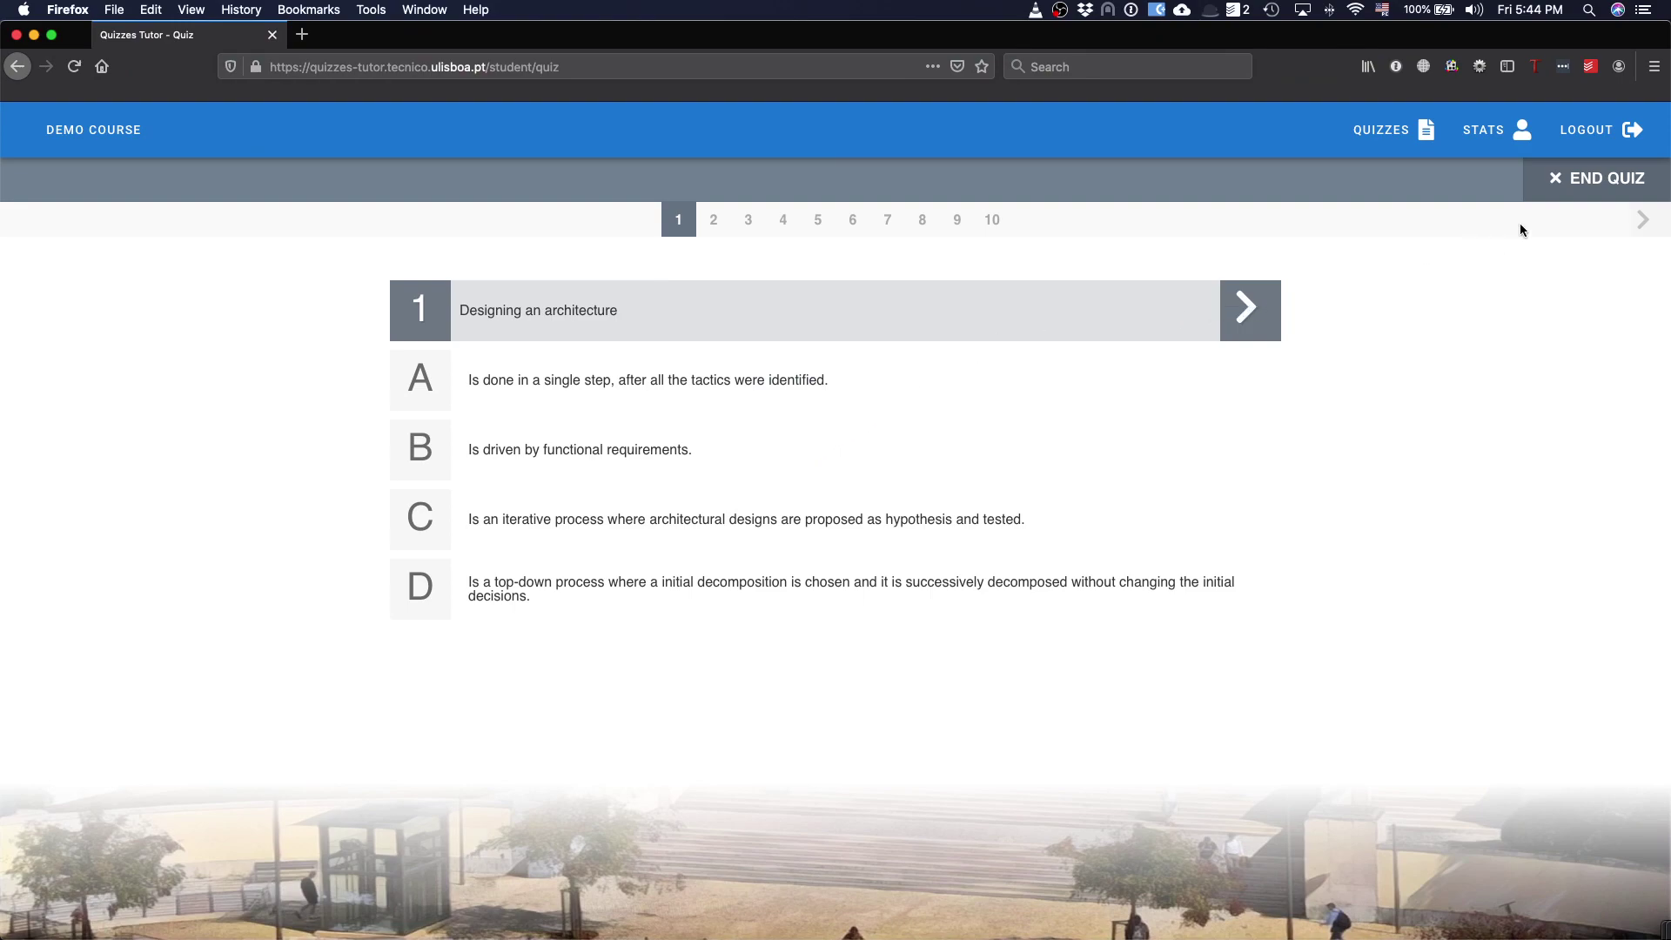
left_click(1589, 178)
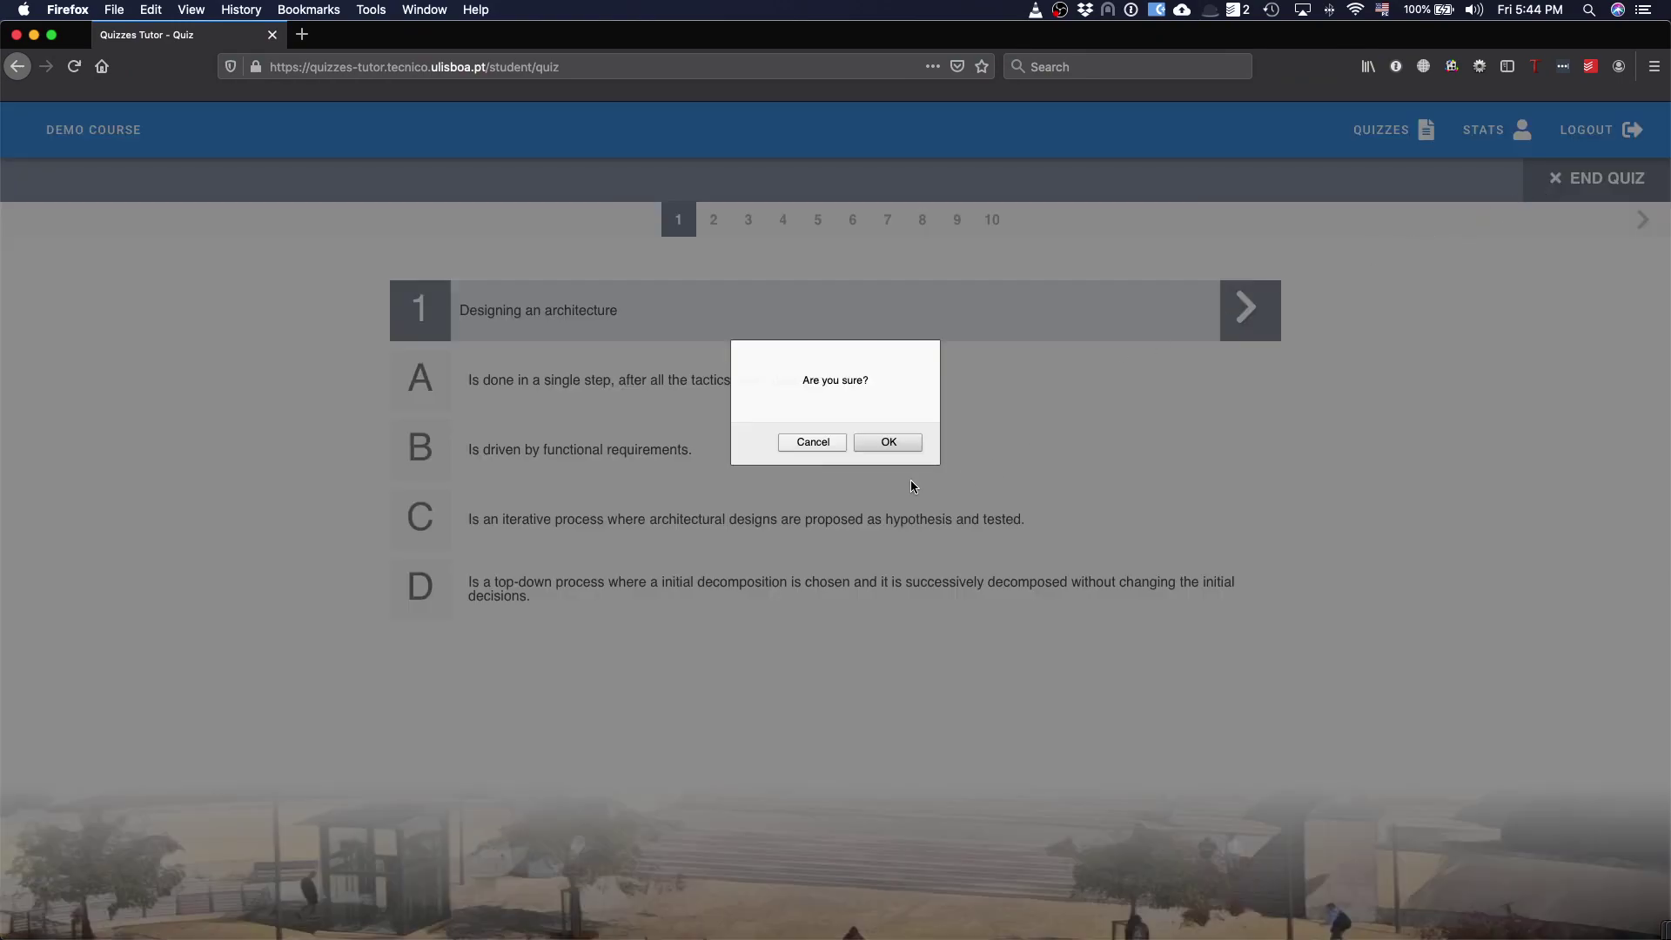
left_click(888, 442)
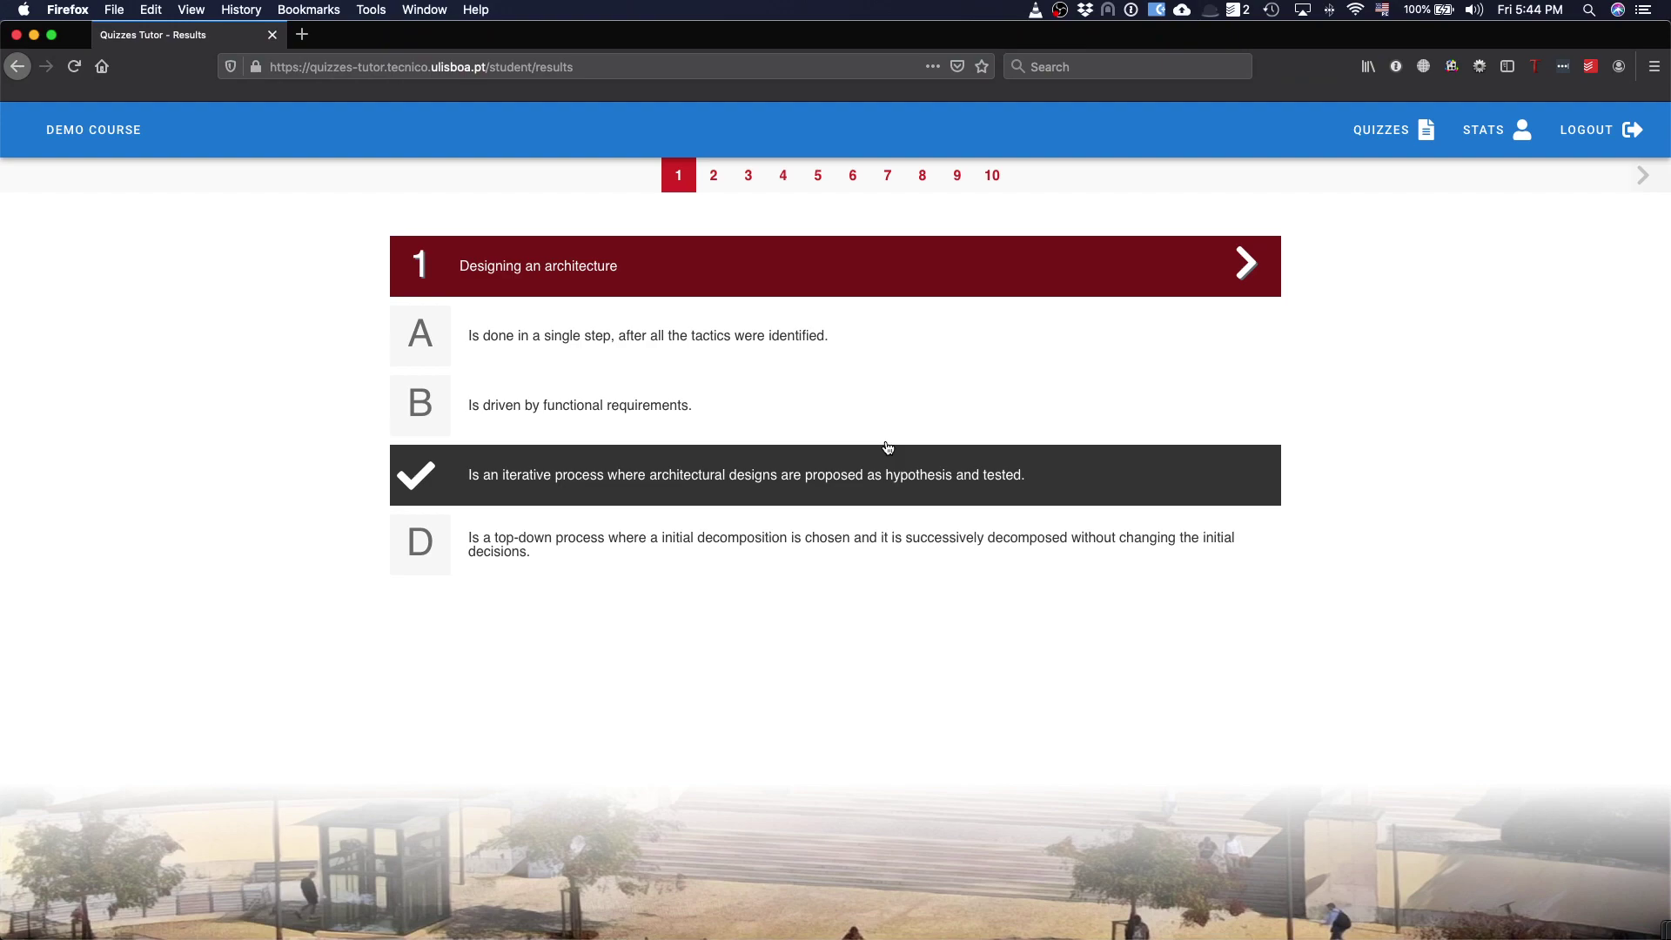